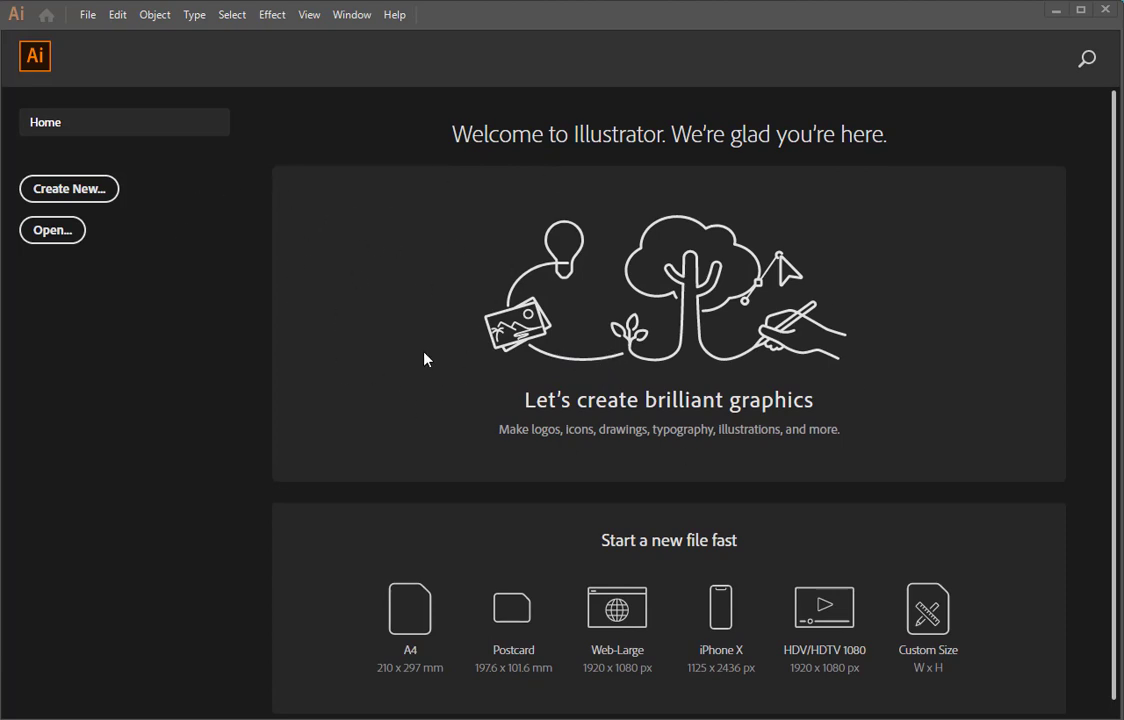
# Start a new document and look through the Recent and Saved template lists
pyautogui.scroll(-1, 482, 381)
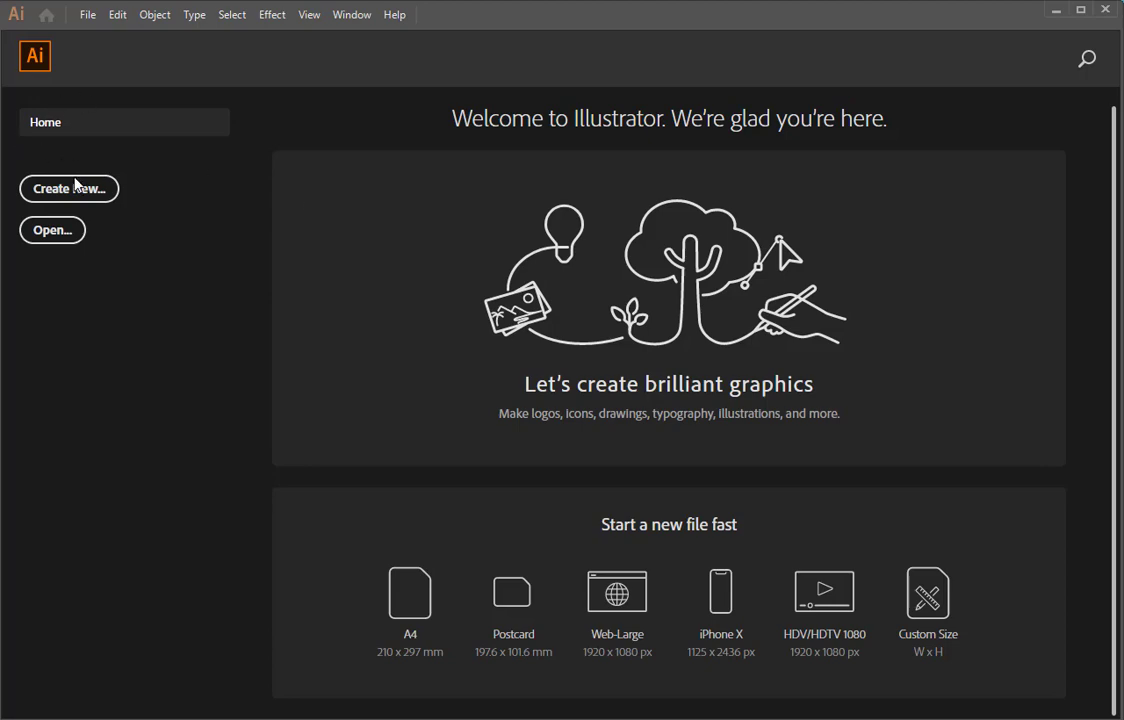
pyautogui.click(75, 193)
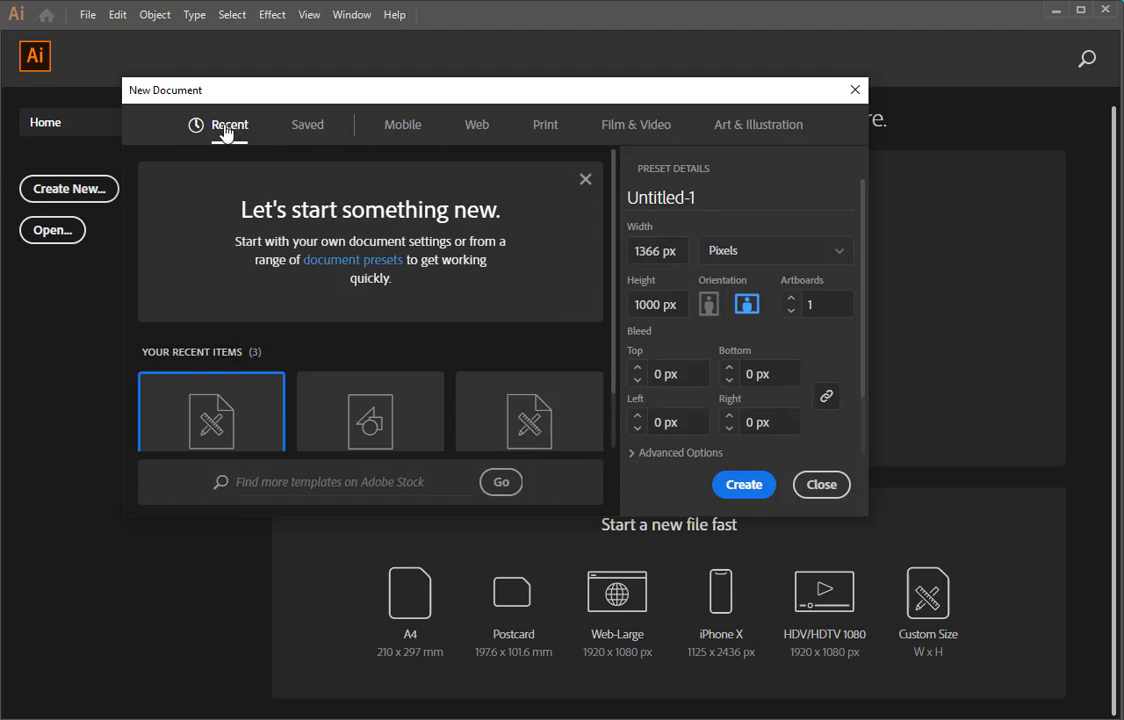
pyautogui.scroll(-1, 447, 281)
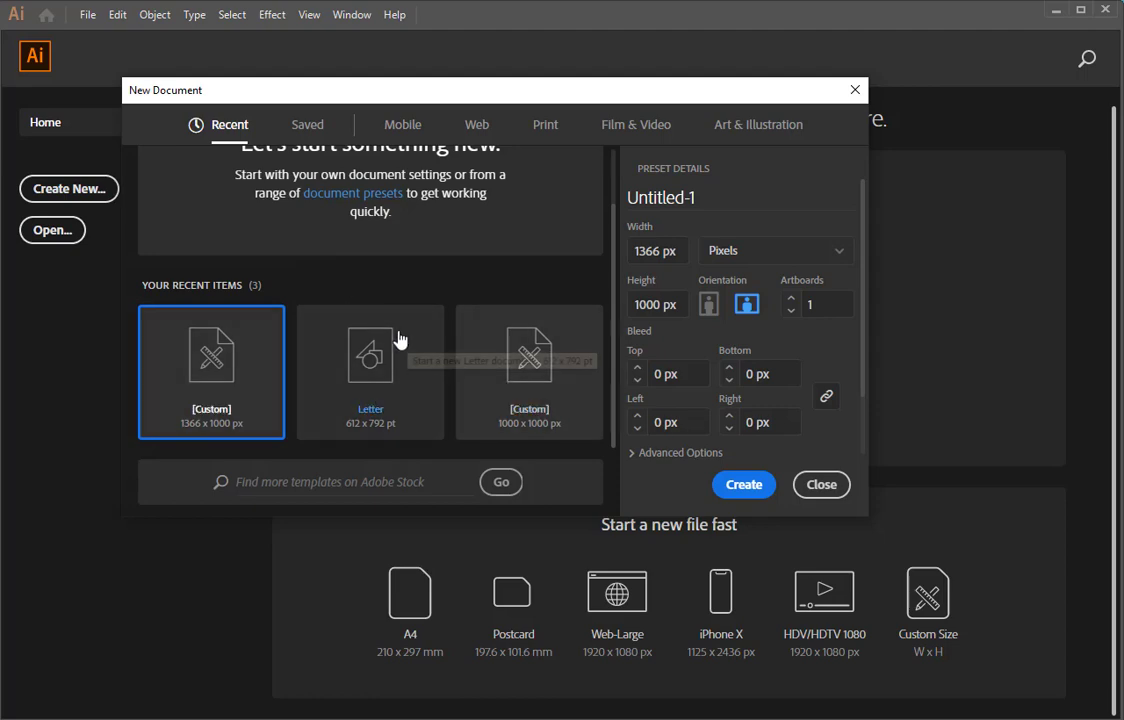
pyautogui.scroll(1, 396, 330)
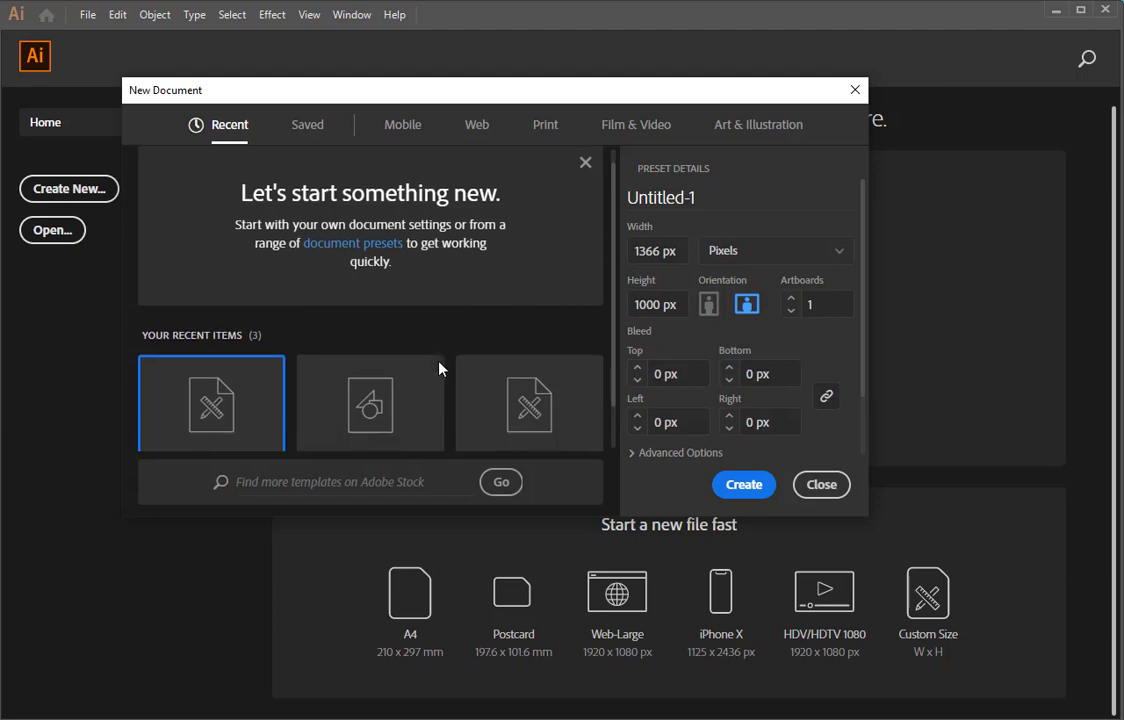
pyautogui.scroll(-1, 439, 368)
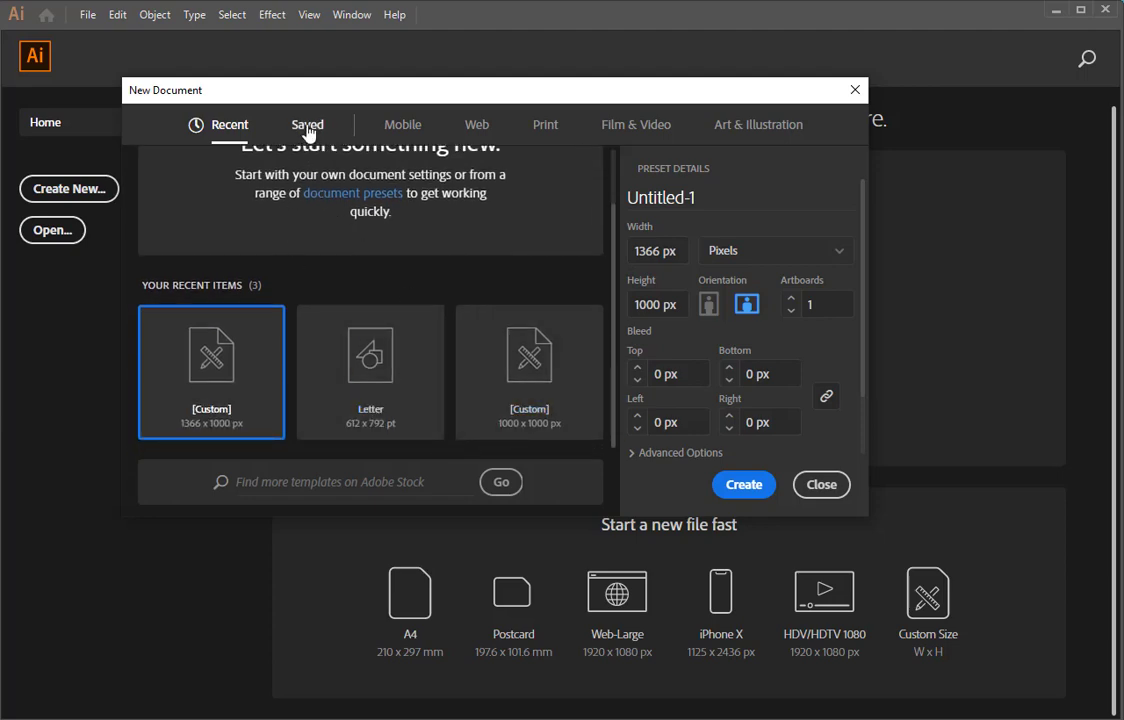
pyautogui.click(307, 128)
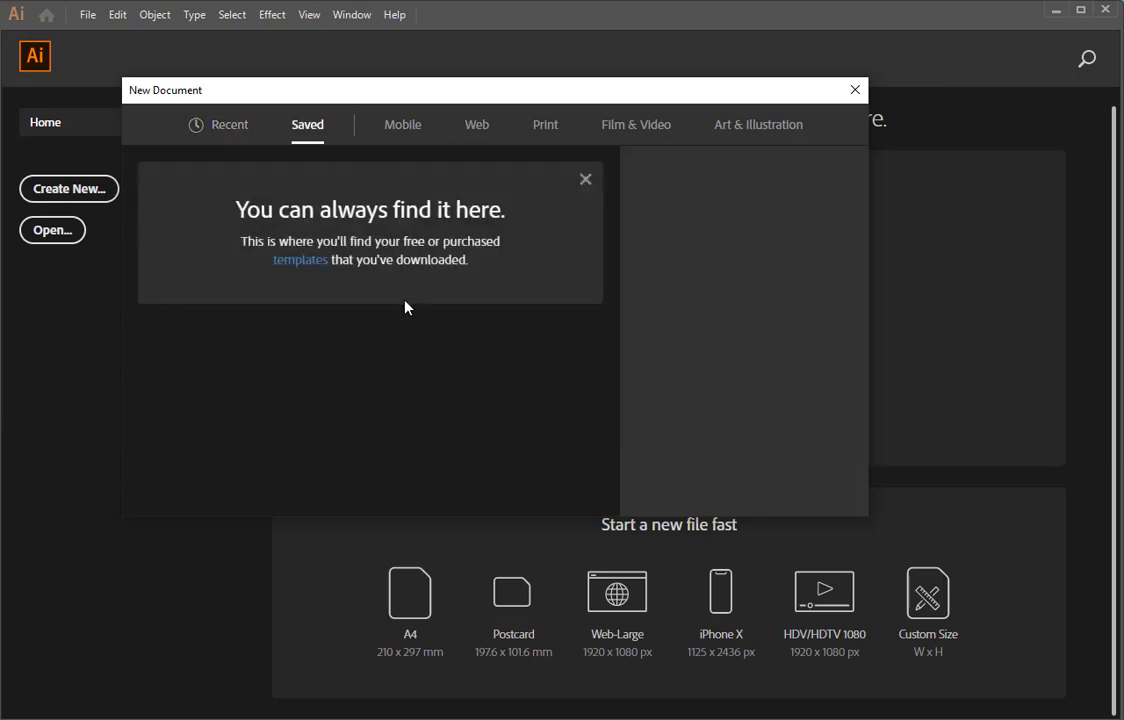
# Choose the Surface Pro 4 (2736 × 1824 px) Mobile preset
pyautogui.click(400, 126)
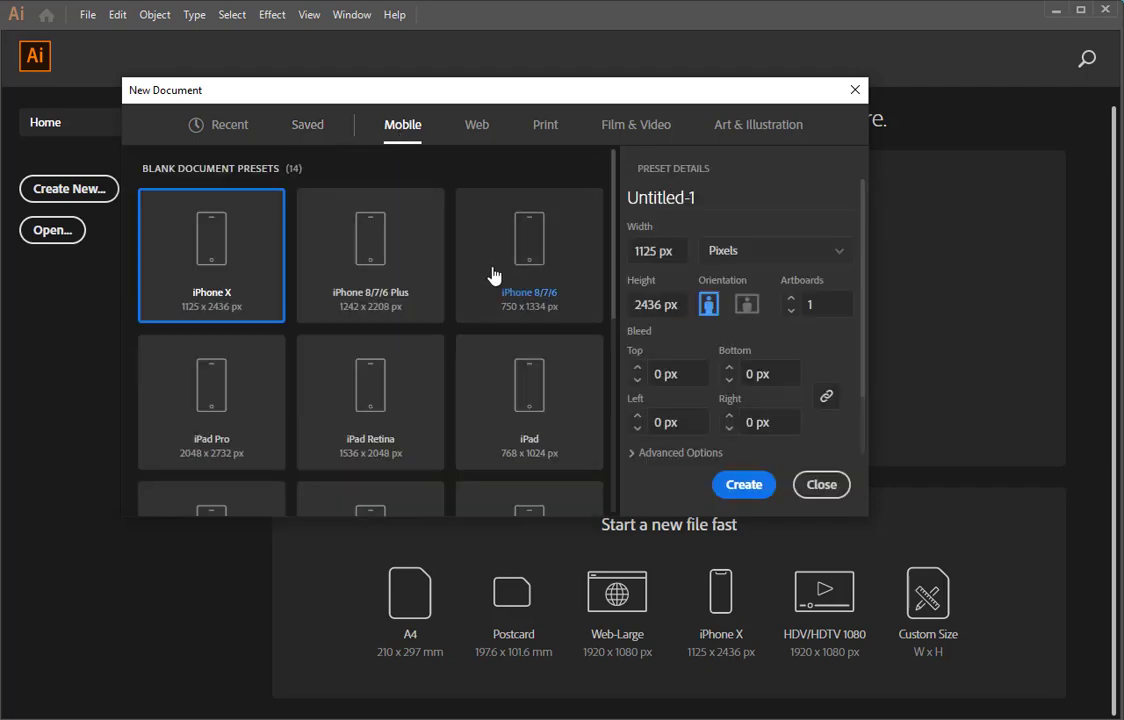
pyautogui.scroll(-2, 284, 258)
pyautogui.scroll(2, 380, 390)
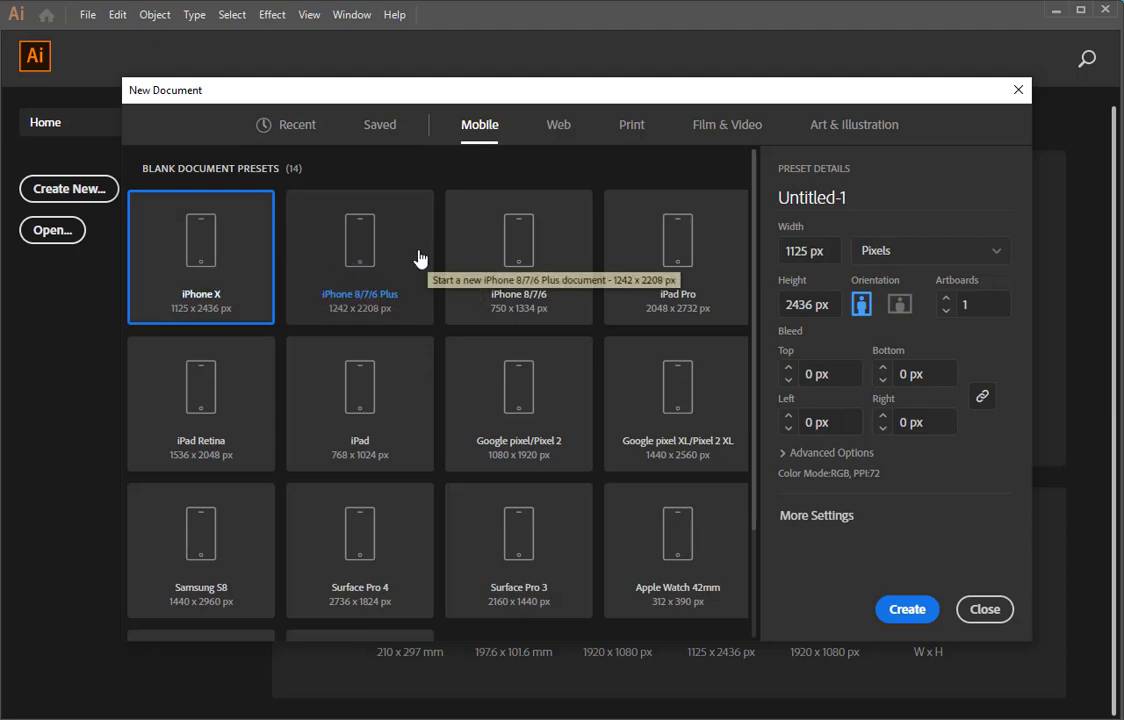
pyautogui.scroll(-2, 405, 445)
pyautogui.click(390, 452)
pyautogui.scroll(2, 485, 455)
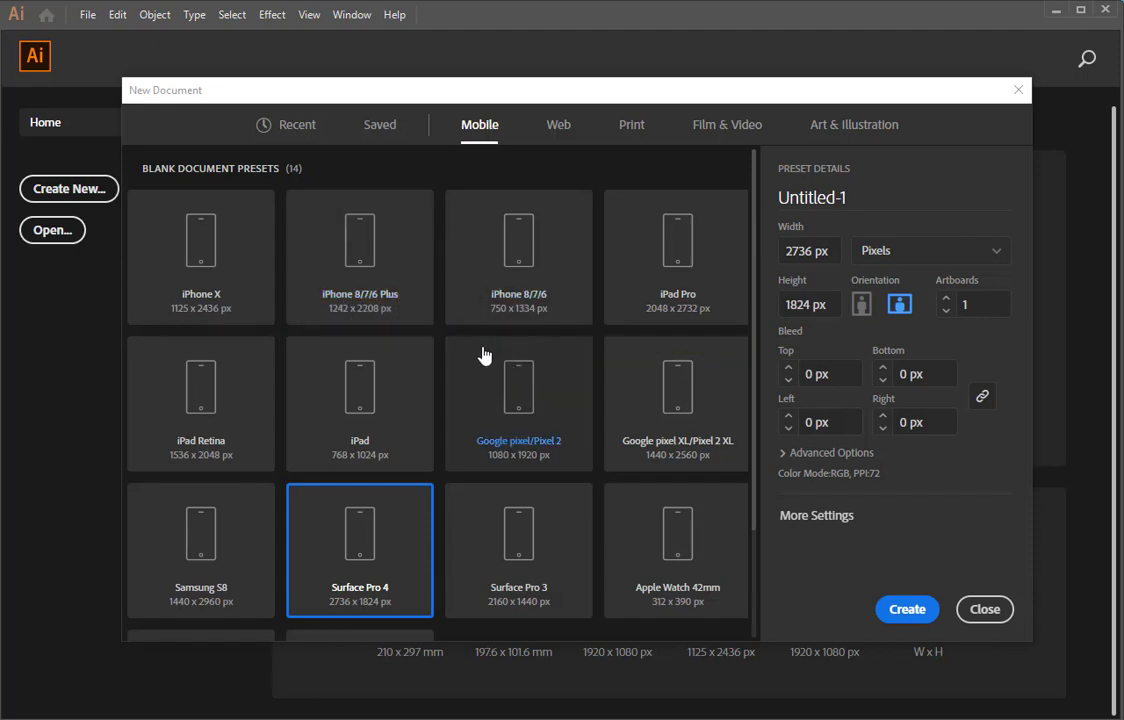
pyautogui.scroll(-3, 595, 359)
pyautogui.scroll(3, 593, 366)
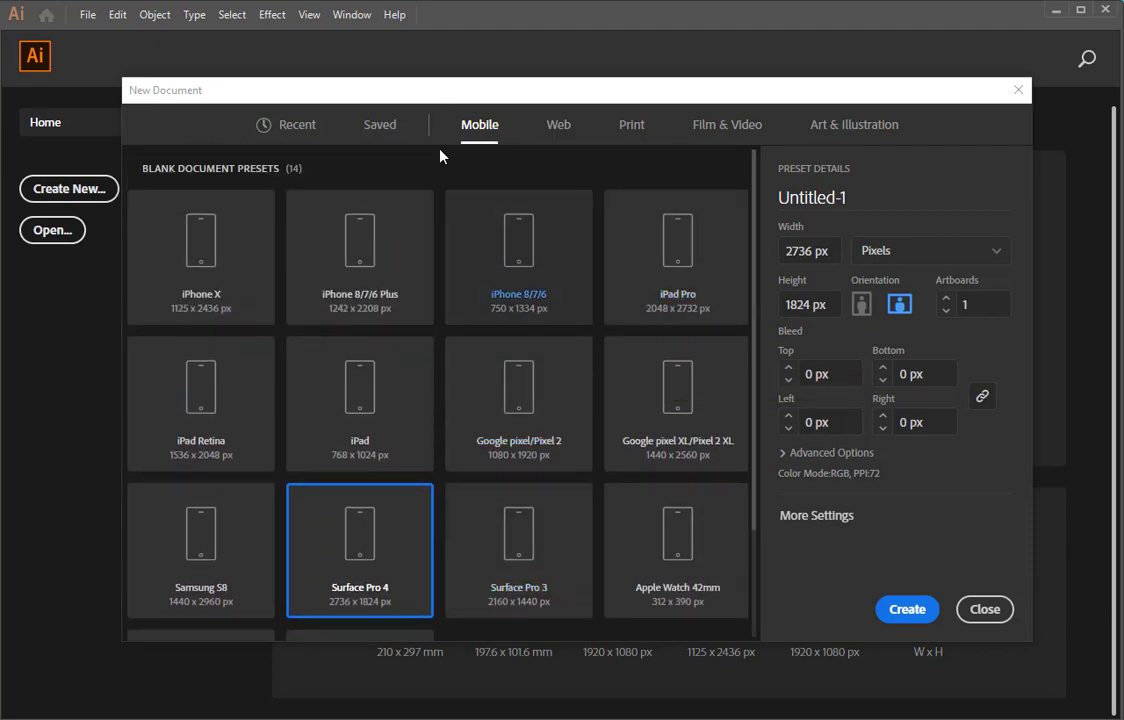
# Browse the Web, Print, Film & Video and Art & Illustration preset categories
pyautogui.click(556, 138)
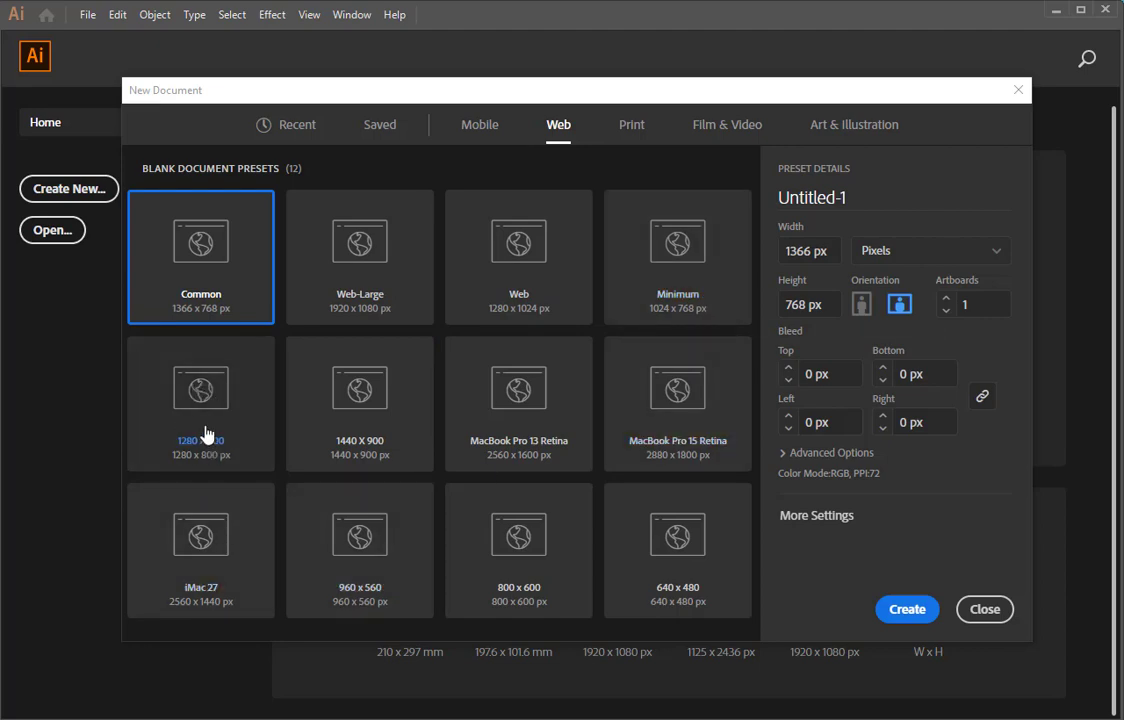
pyautogui.click(627, 128)
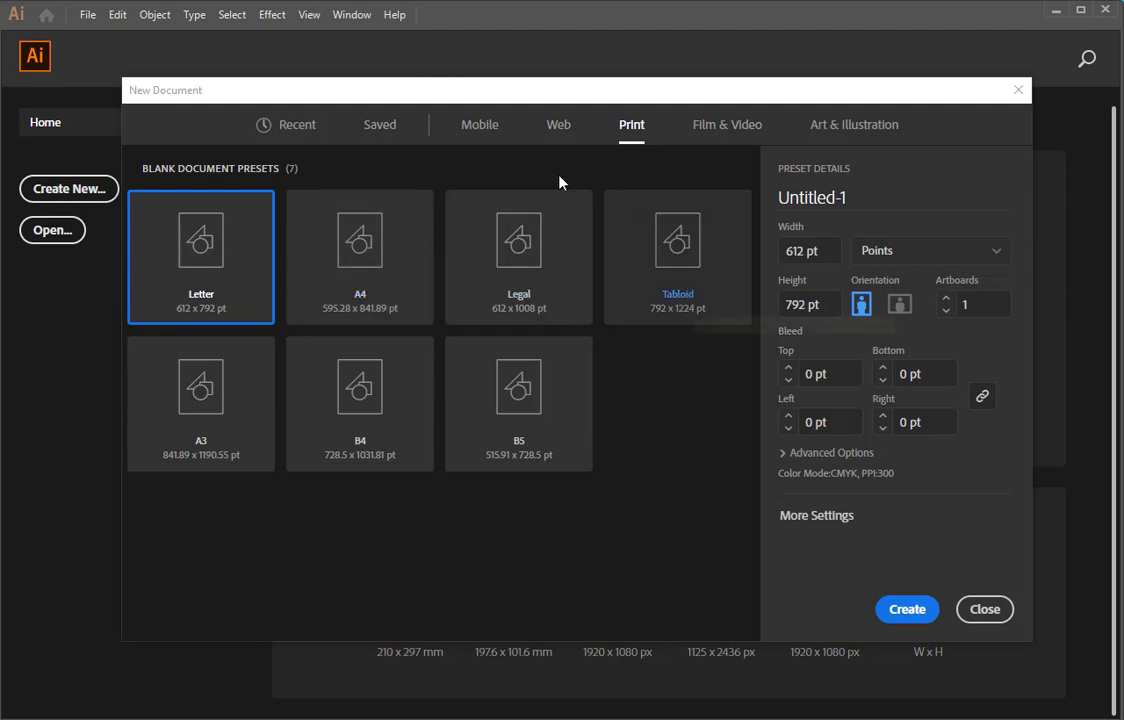
pyautogui.click(723, 125)
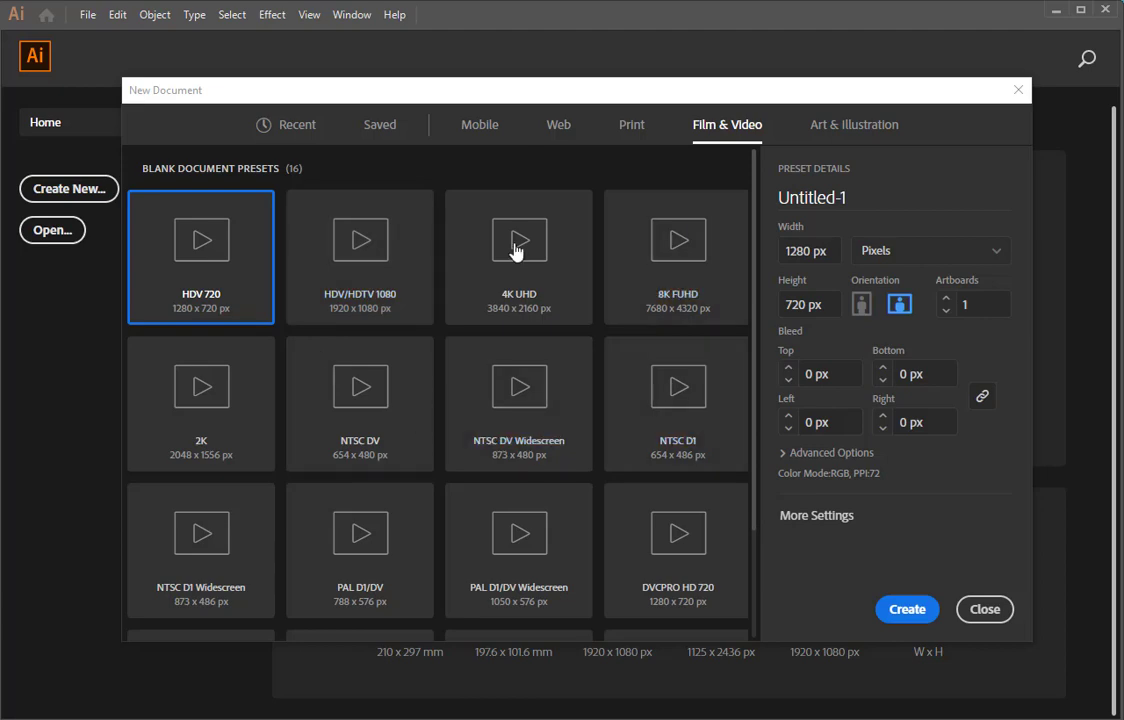
pyautogui.click(822, 132)
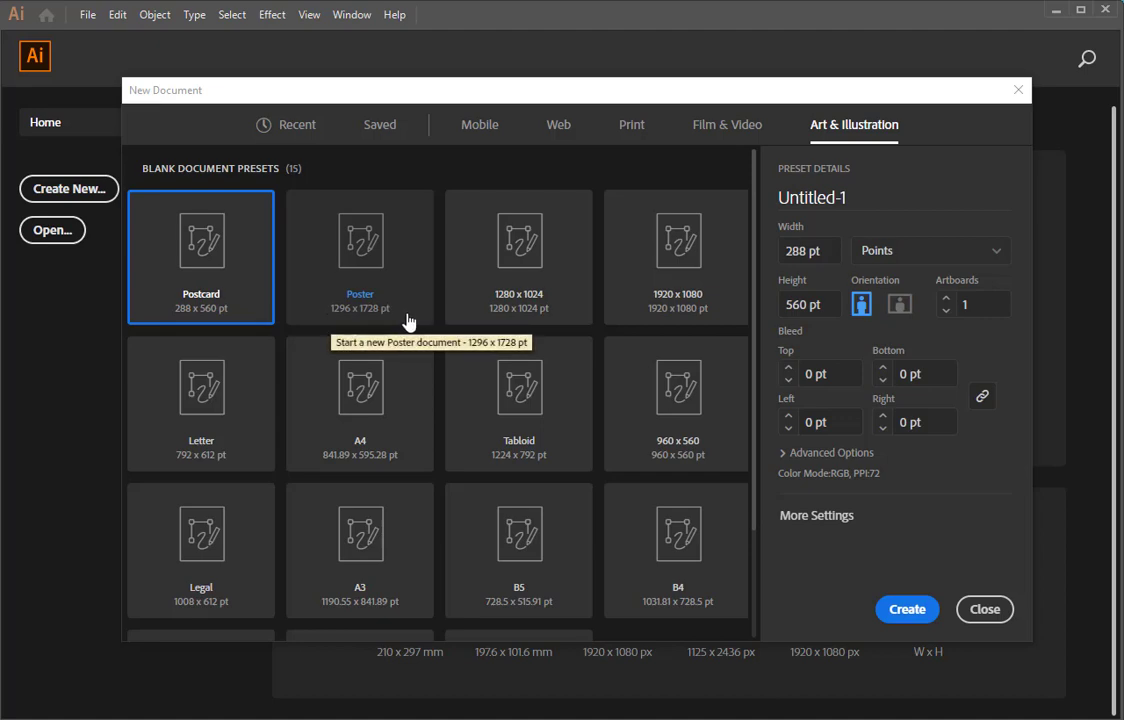
pyautogui.scroll(-3, 420, 430)
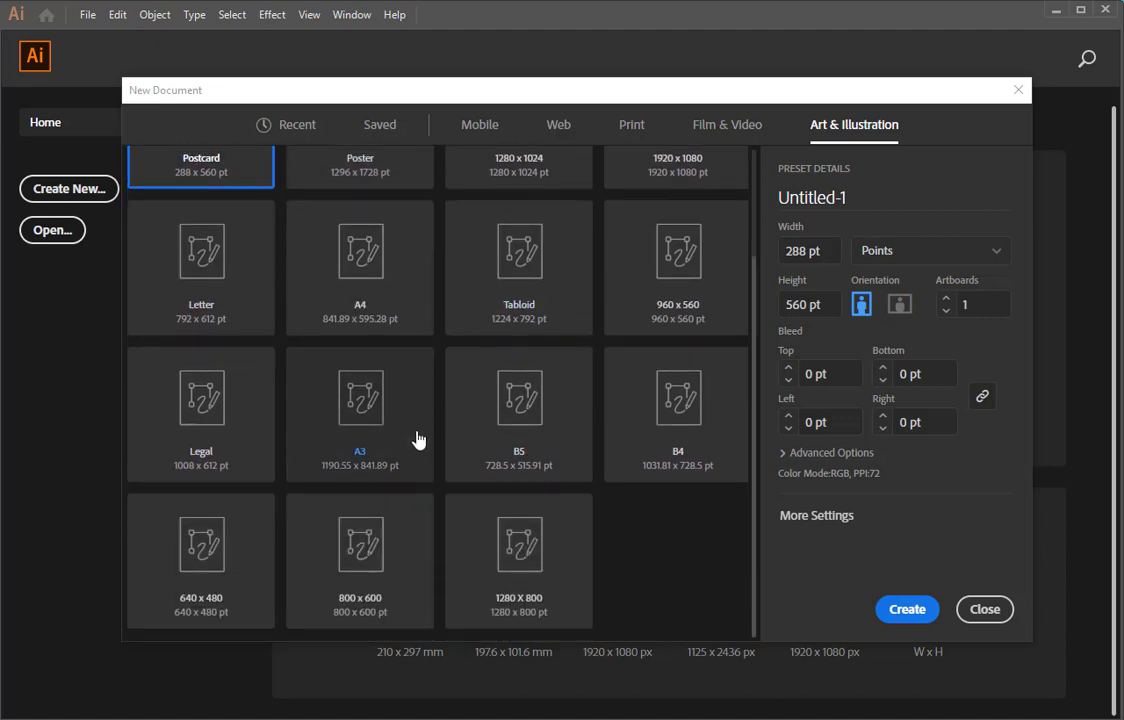
pyautogui.scroll(3, 360, 405)
# Cycle back through Print, Recent, Saved and Mobile to the Web presets (Common, 1366 × 768 px)
pyautogui.click(627, 126)
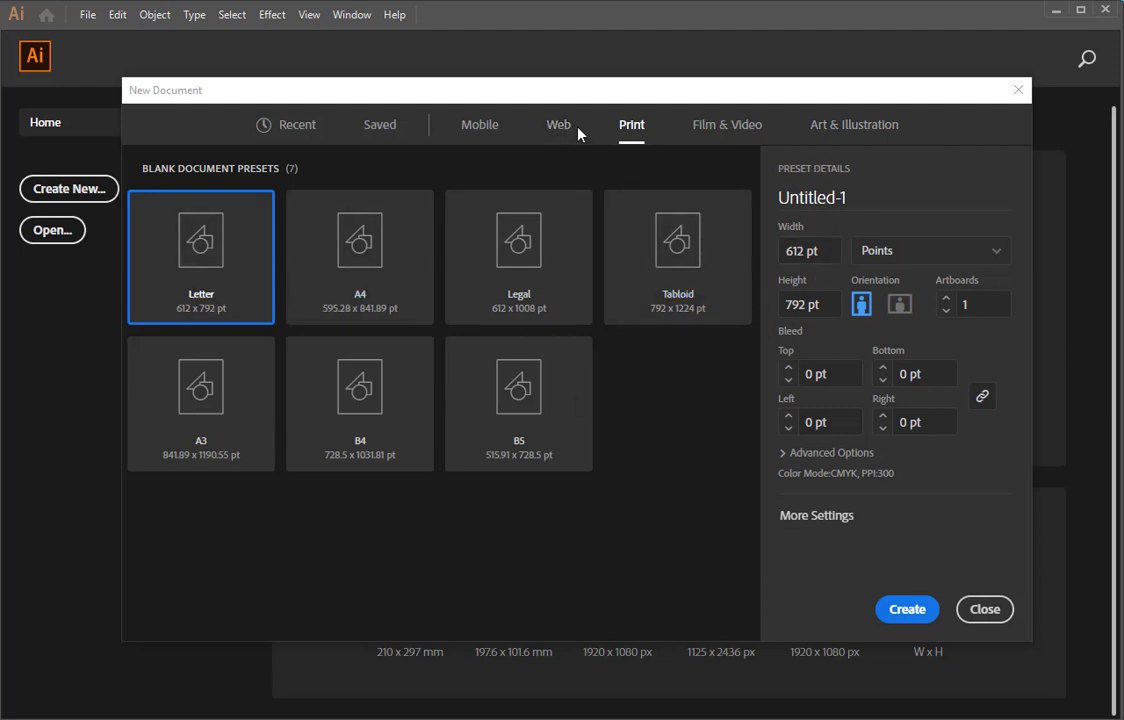
pyautogui.click(292, 128)
pyautogui.click(399, 130)
pyautogui.click(478, 128)
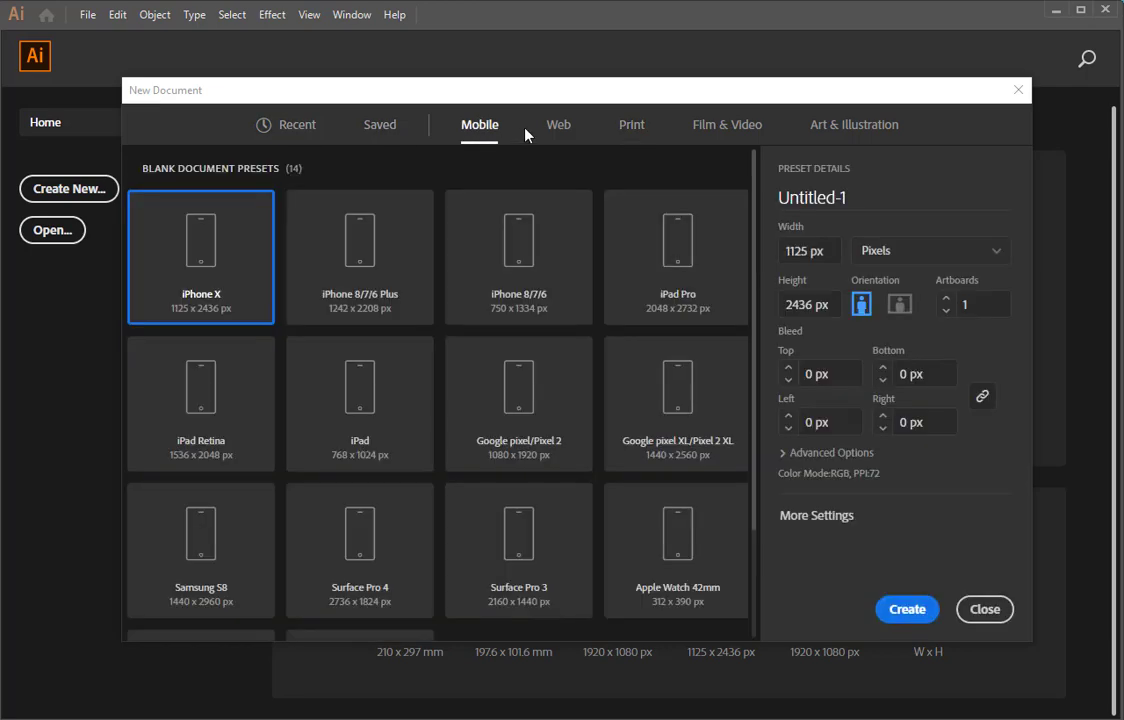
pyautogui.click(558, 125)
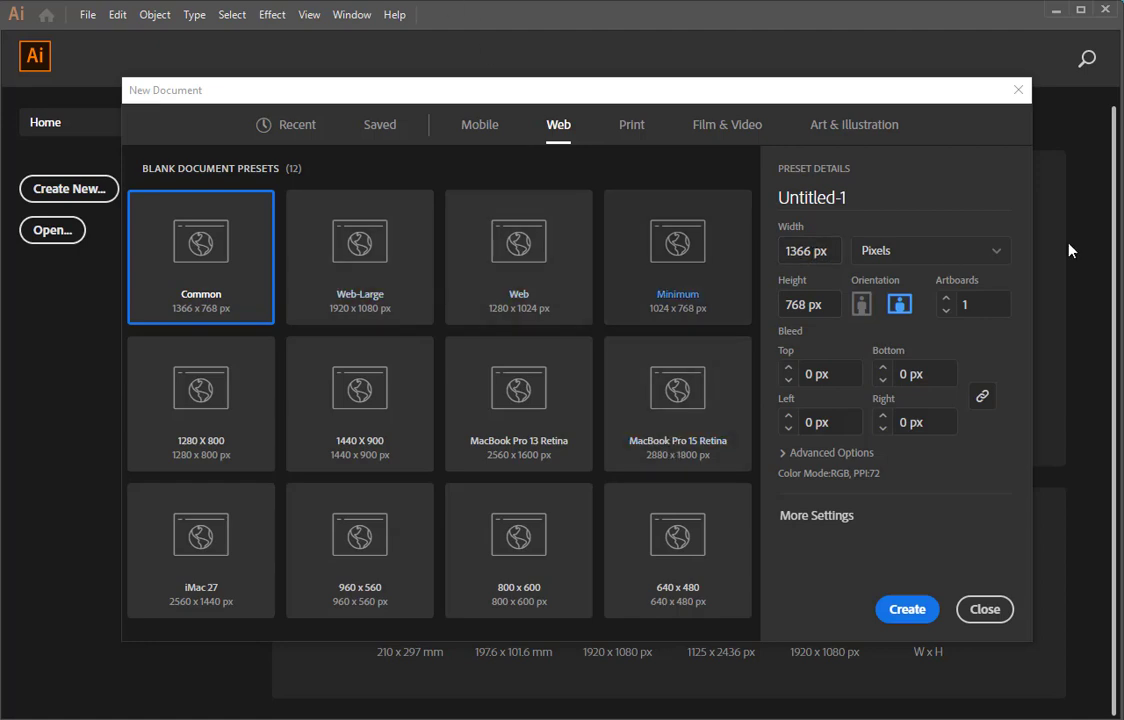
# Switch the document units to Inches, then back to Pixels
pyautogui.click(913, 264)
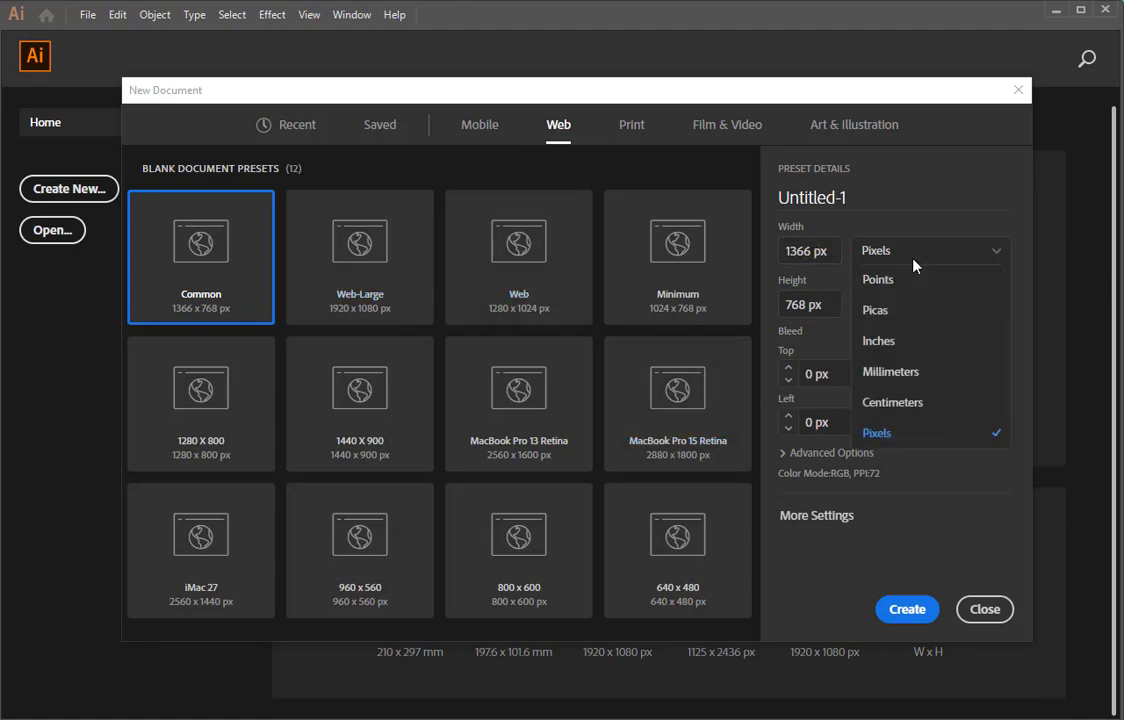
pyautogui.click(909, 353)
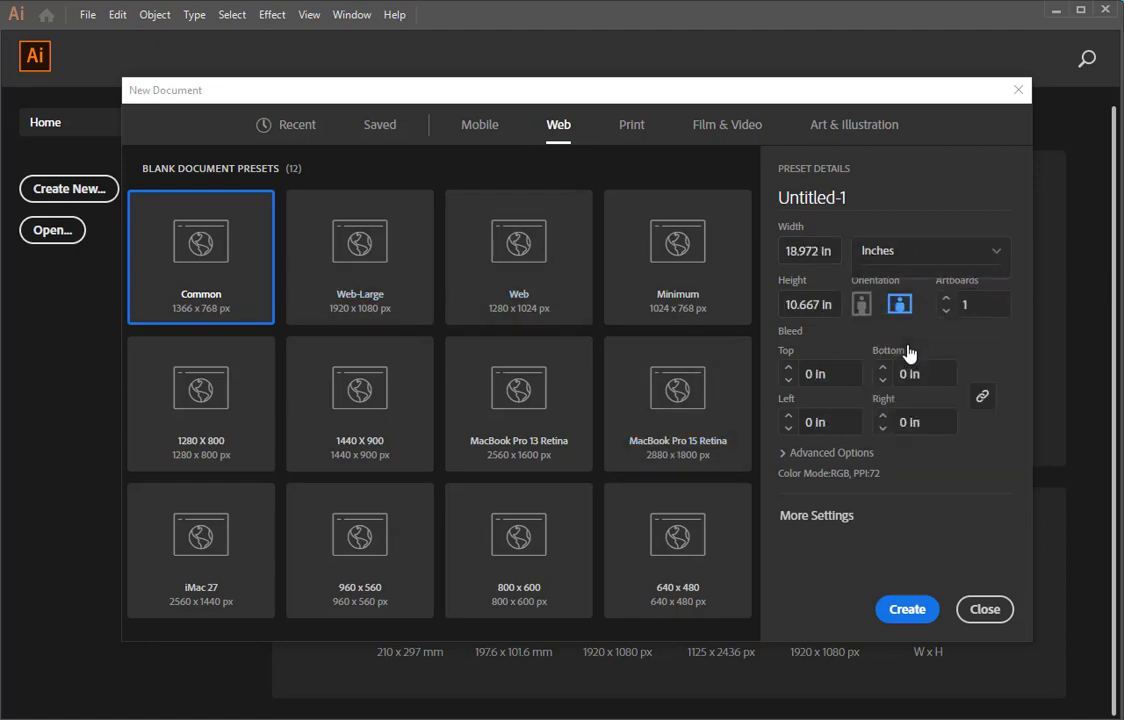
pyautogui.click(902, 258)
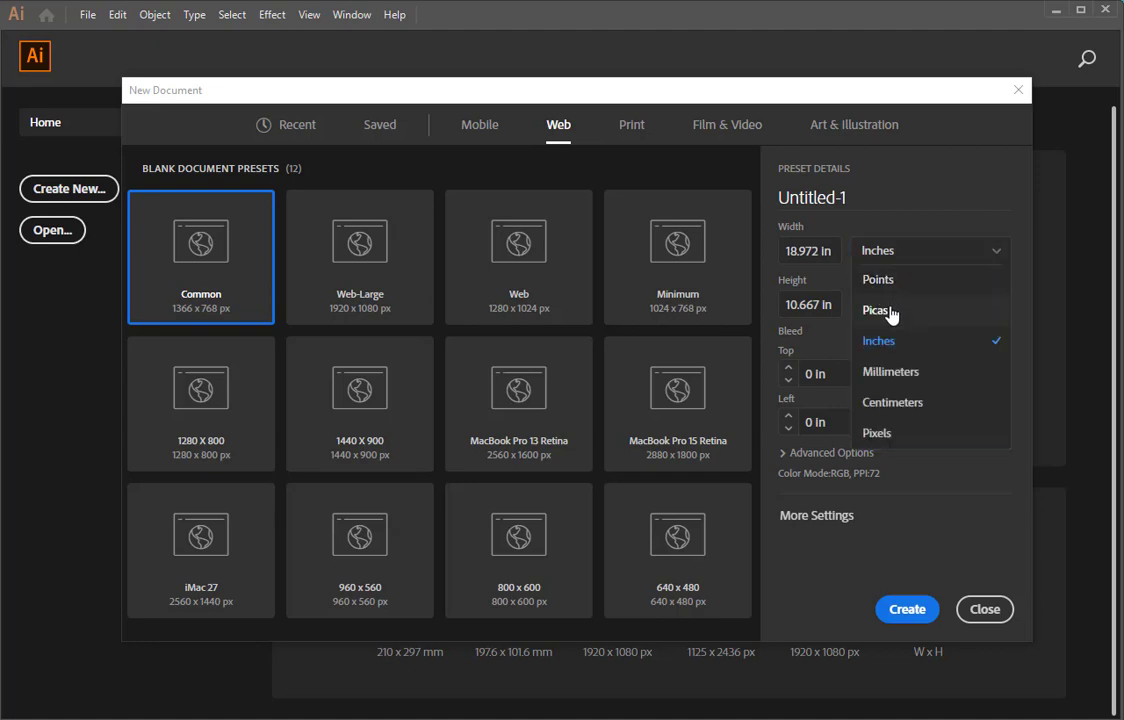
pyautogui.click(885, 433)
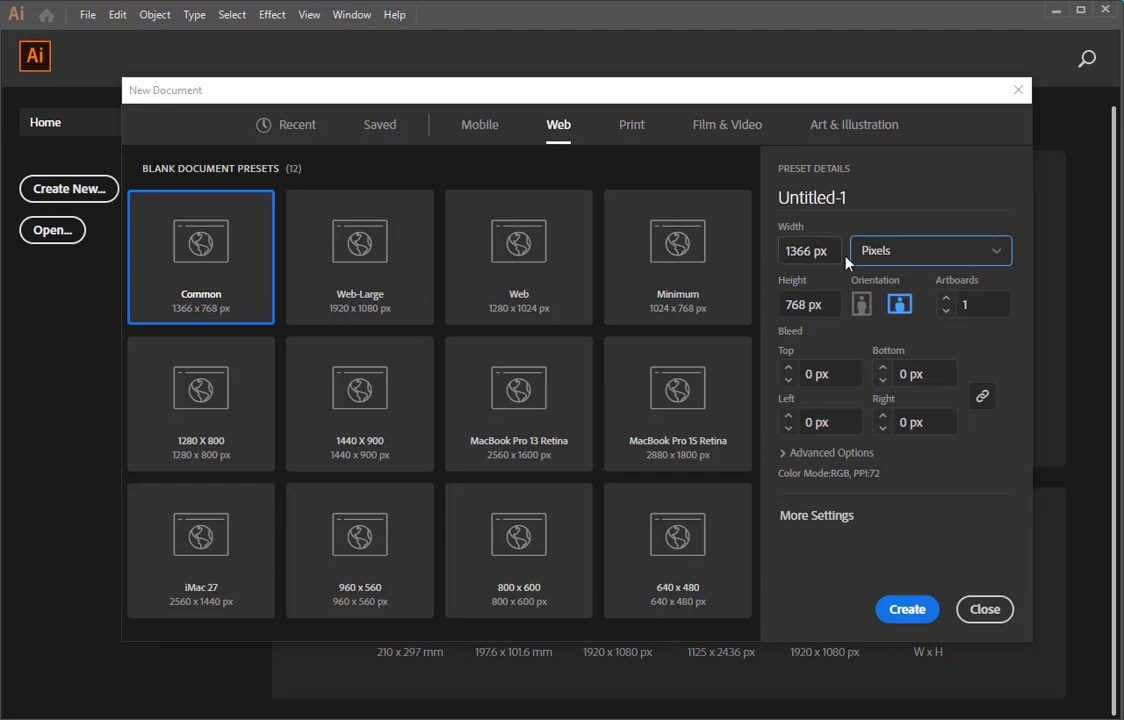
# Set the document size to 1366 px wide by 1000 px high
pyautogui.click(820, 252)
pyautogui.write('1')
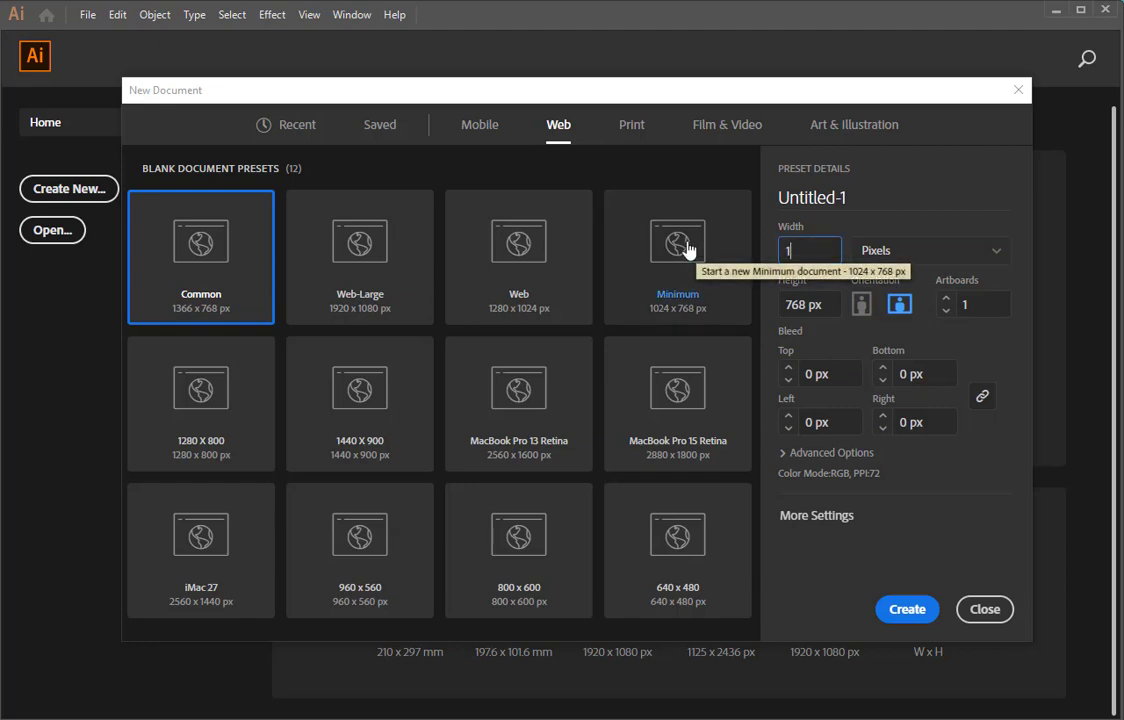
pyautogui.write('366')
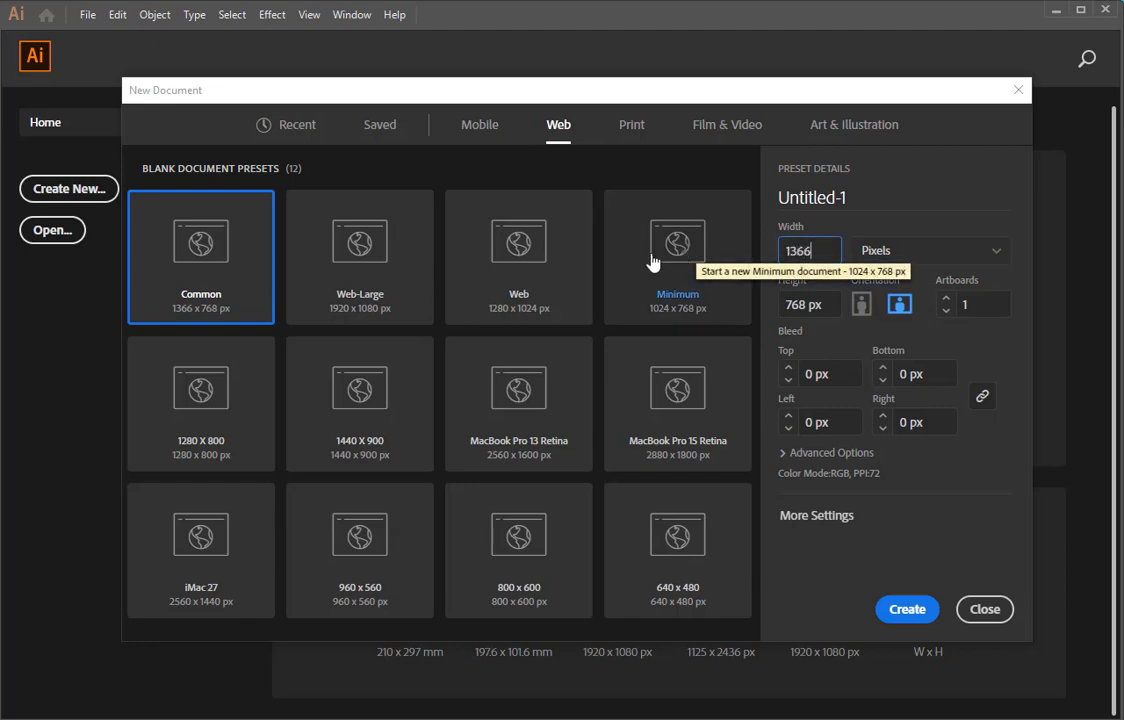
pyautogui.press('Tab')
pyautogui.write('1')
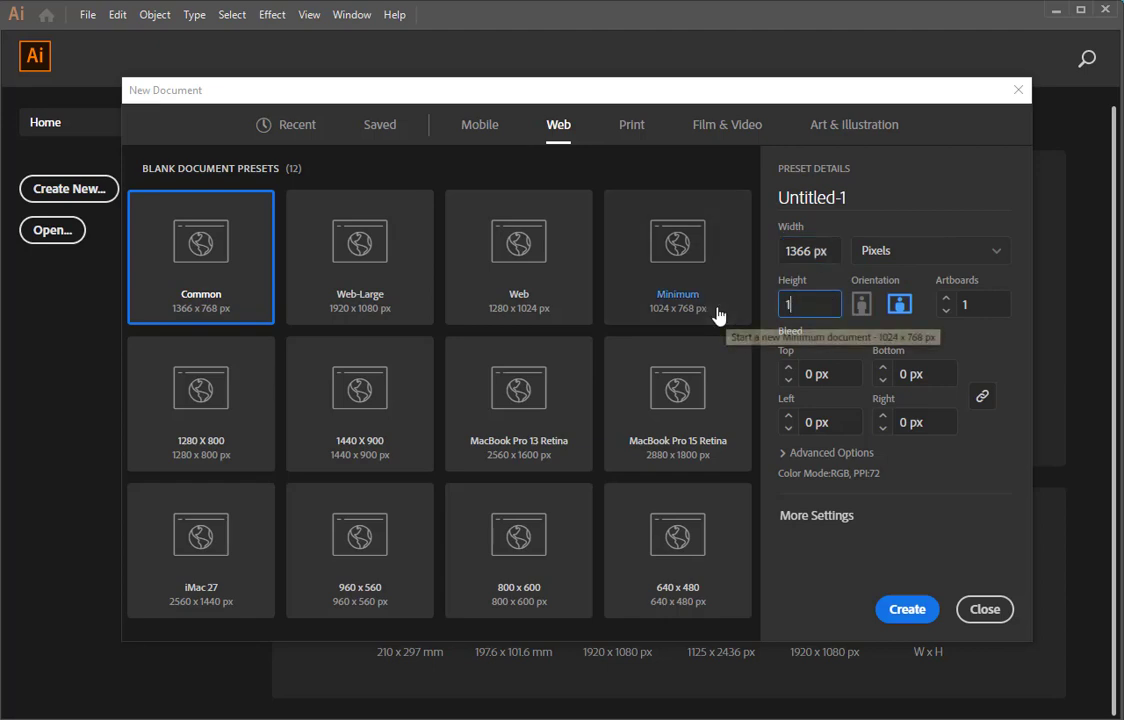
pyautogui.write('000')
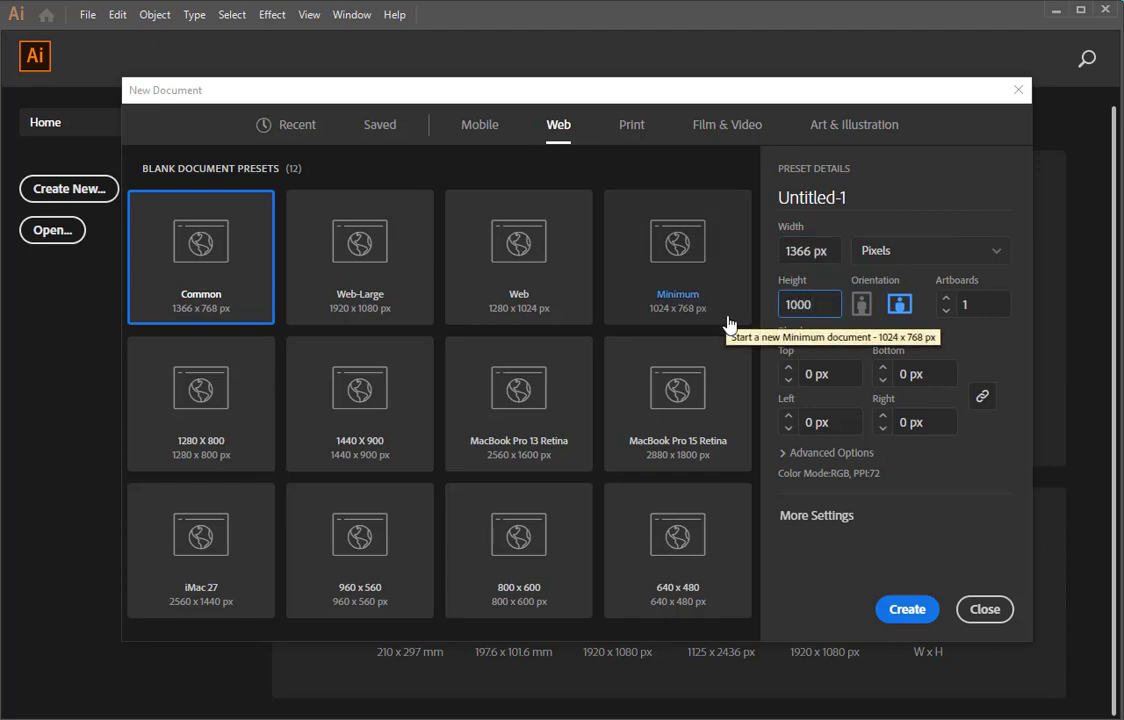
pyautogui.press('Return')
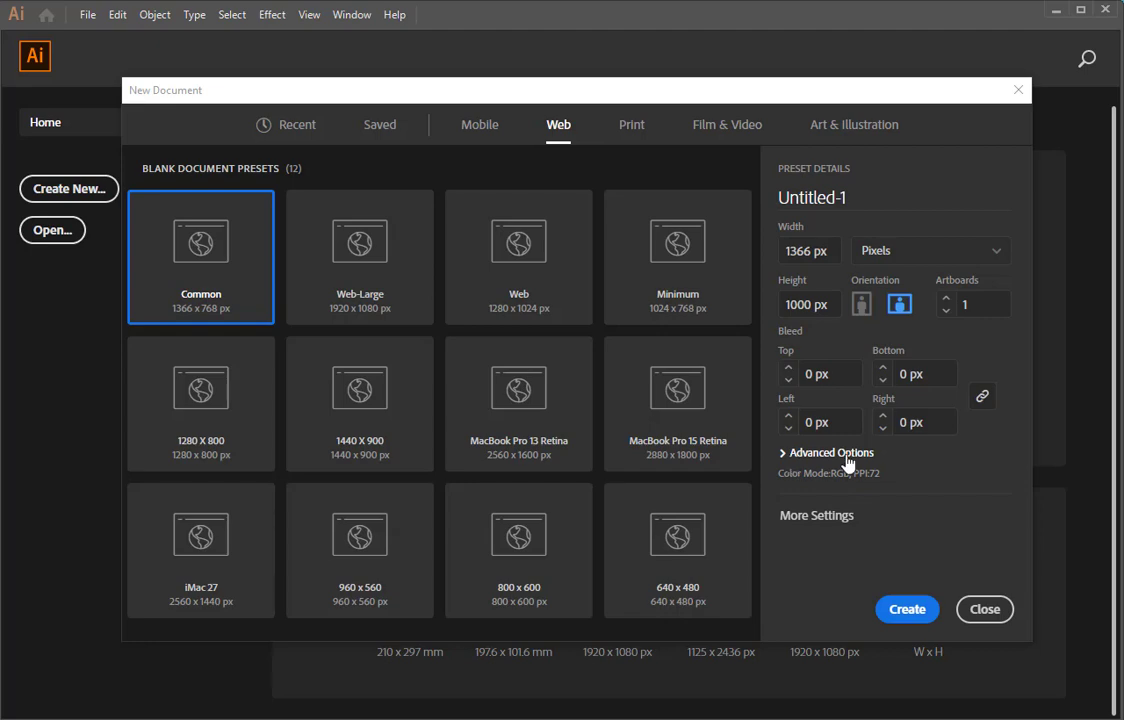
# Show Advanced Options and re-enter the Height as 1000 px on the Web preset
pyautogui.click(800, 454)
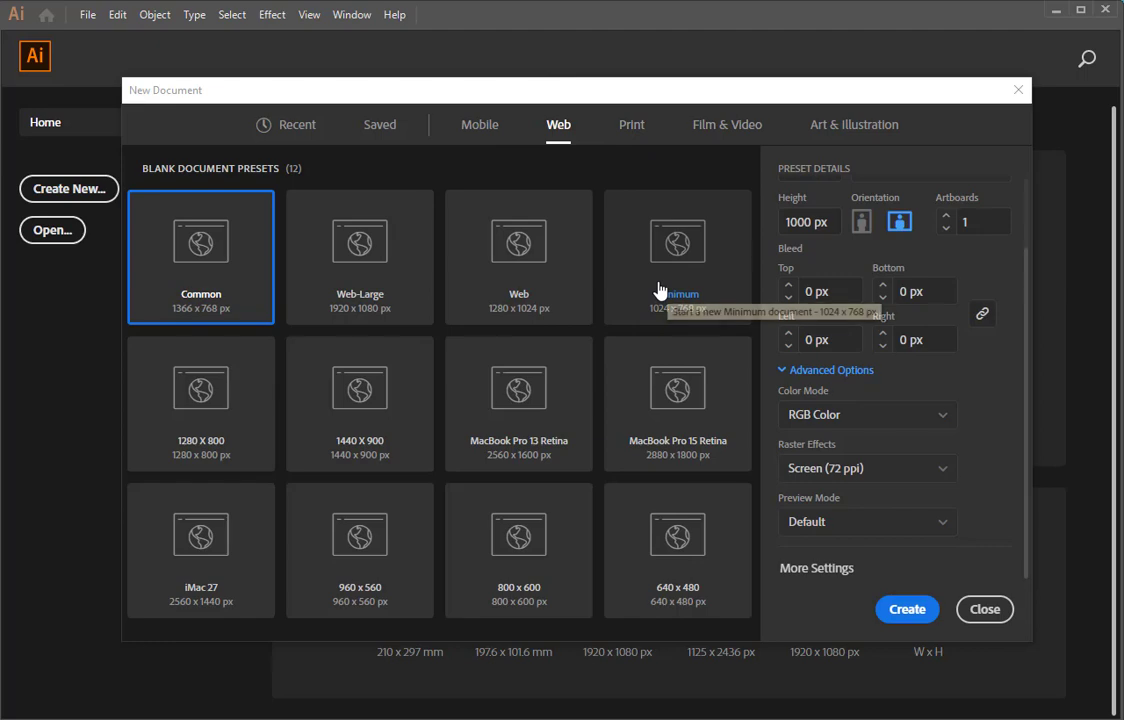
pyautogui.click(633, 130)
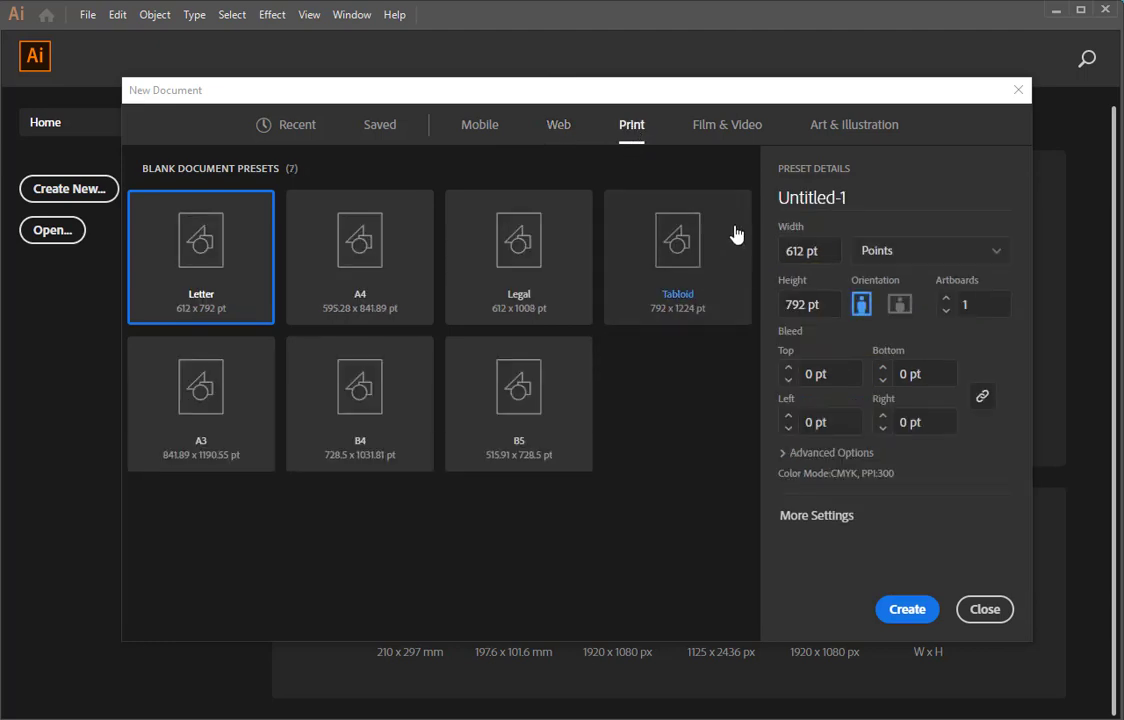
pyautogui.click(561, 128)
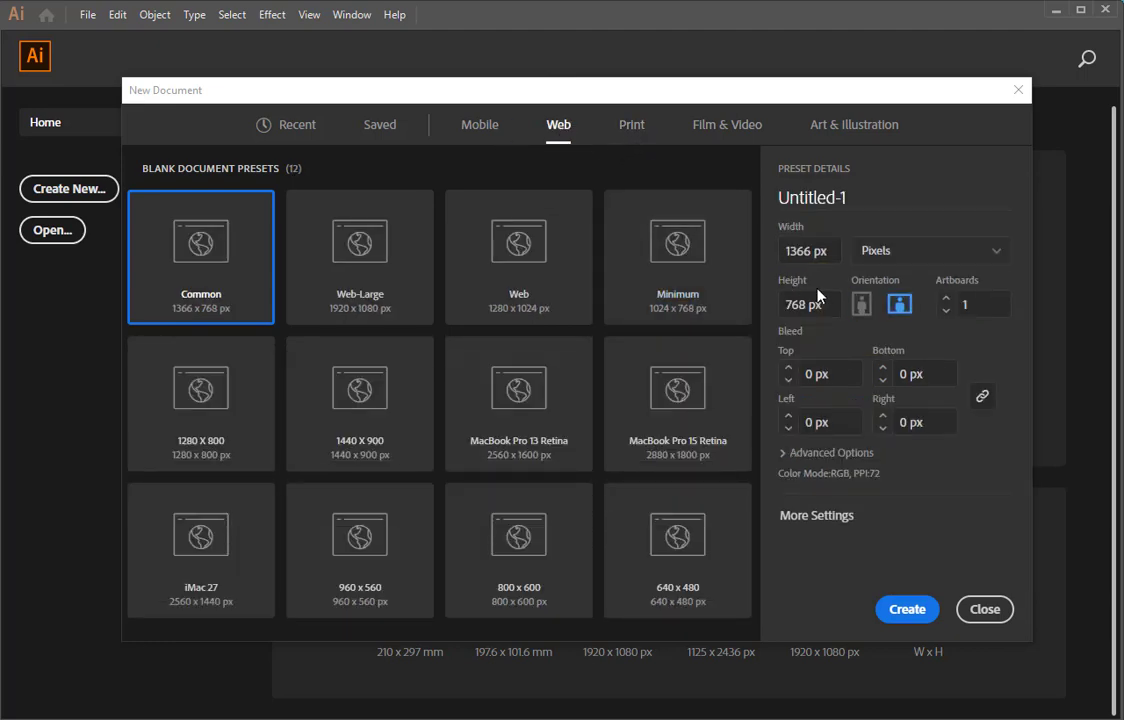
pyautogui.doubleClick(828, 314)
pyautogui.write('1000')
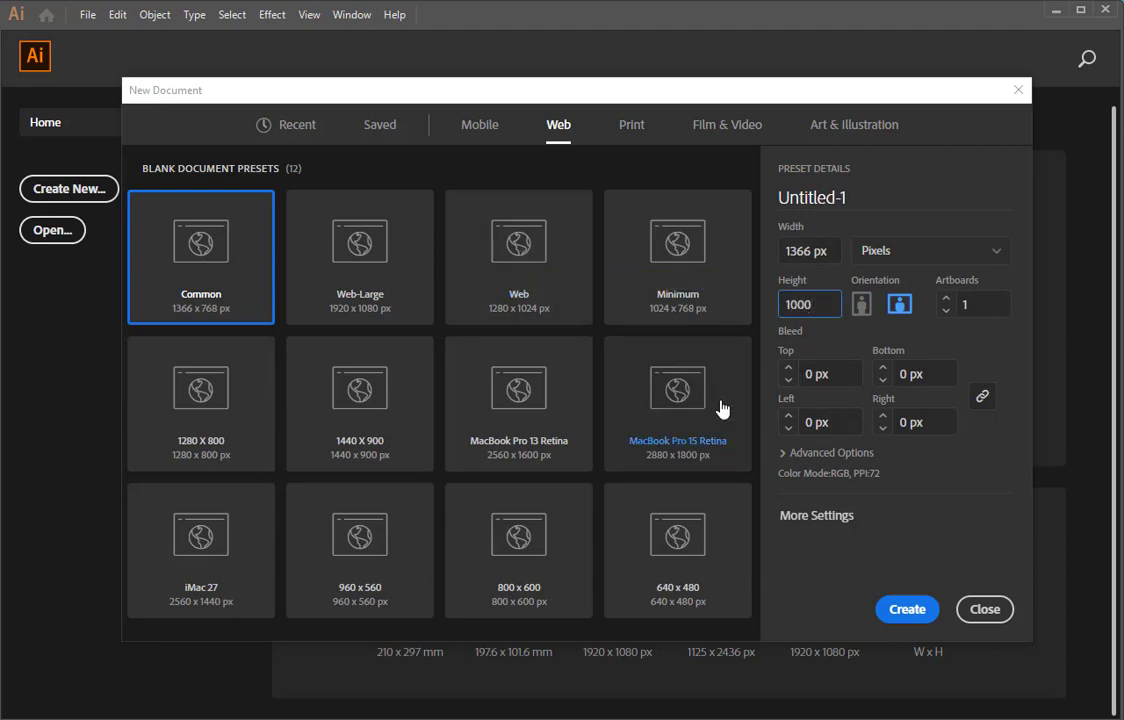
# Set CMYK Color mode, High (300 ppi) raster effects and Default preview mode
pyautogui.click(813, 453)
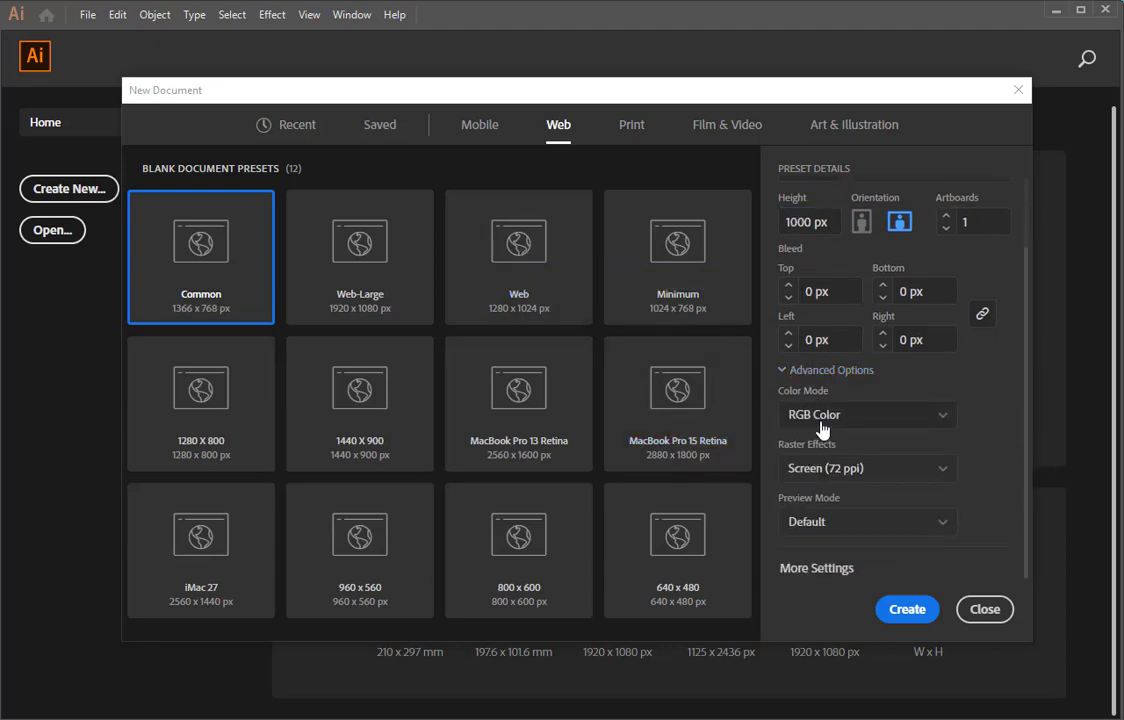
pyautogui.click(820, 428)
pyautogui.click(828, 482)
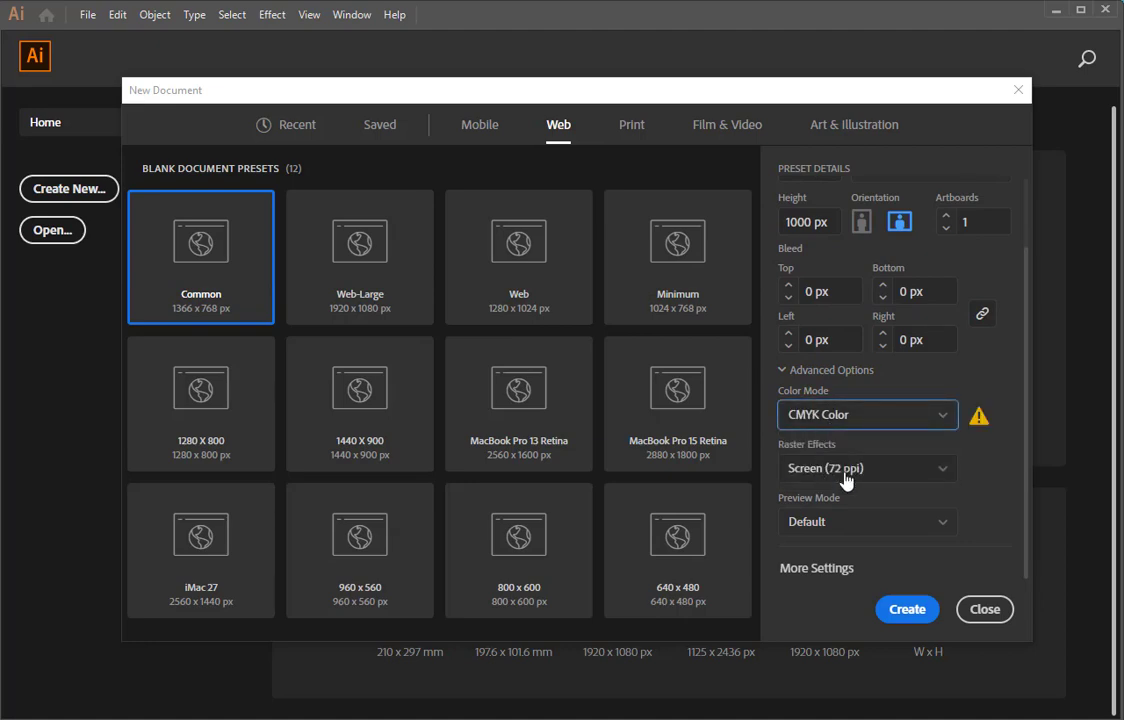
pyautogui.click(845, 478)
pyautogui.click(850, 499)
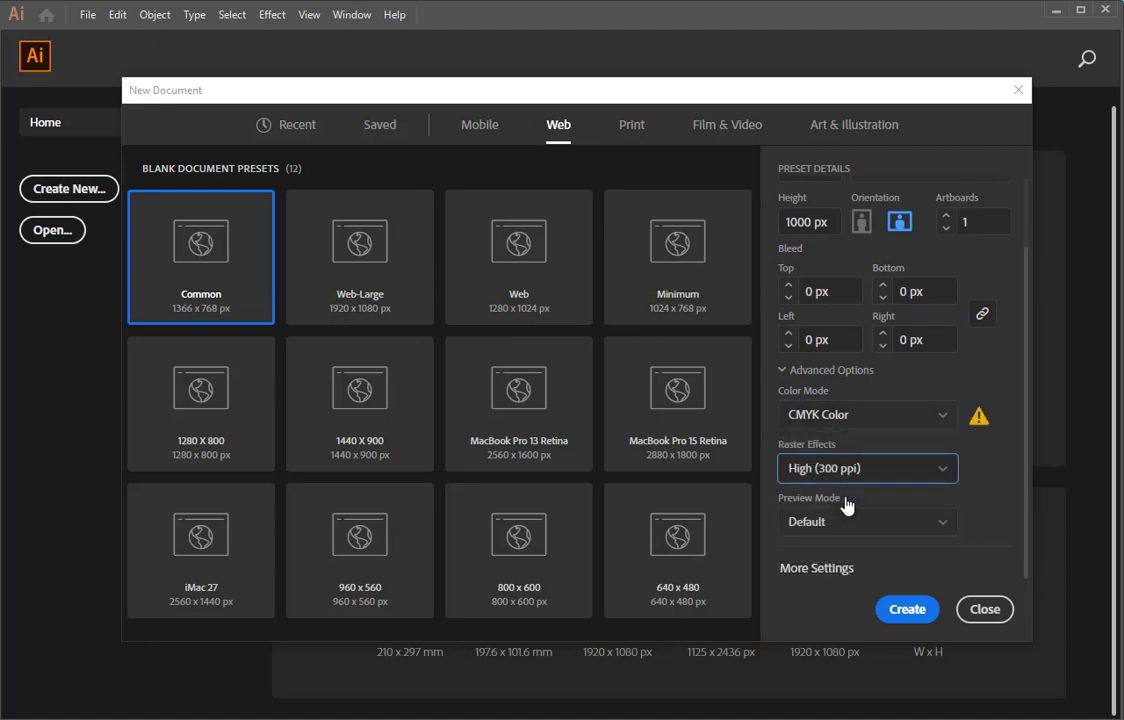
pyautogui.click(858, 526)
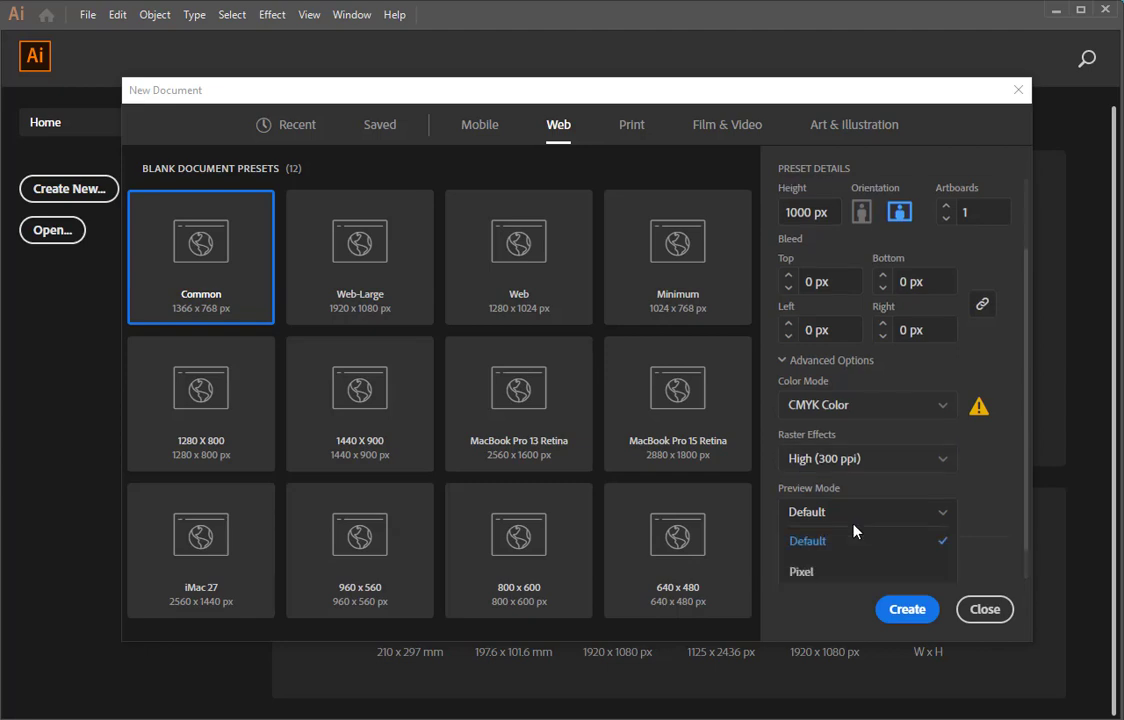
pyautogui.click(872, 501)
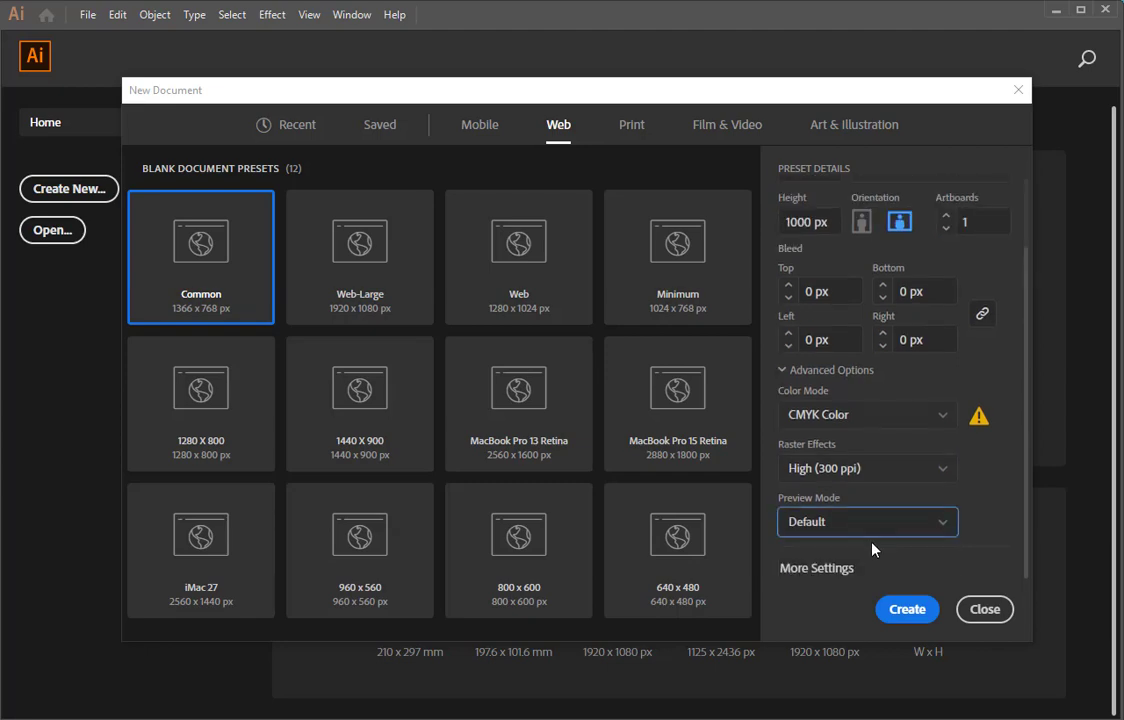
# Check the width and height in More Settings, then create the Untitled-1 document
pyautogui.click(802, 568)
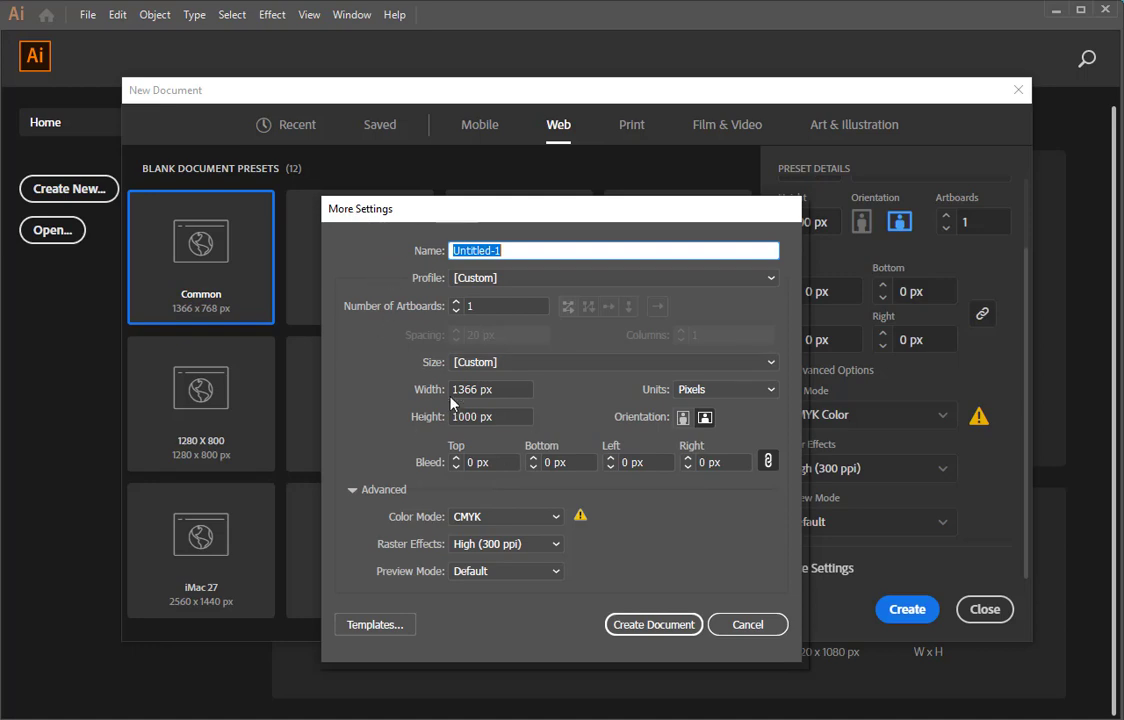
pyautogui.moveTo(508, 390); pyautogui.dragTo(415, 399)
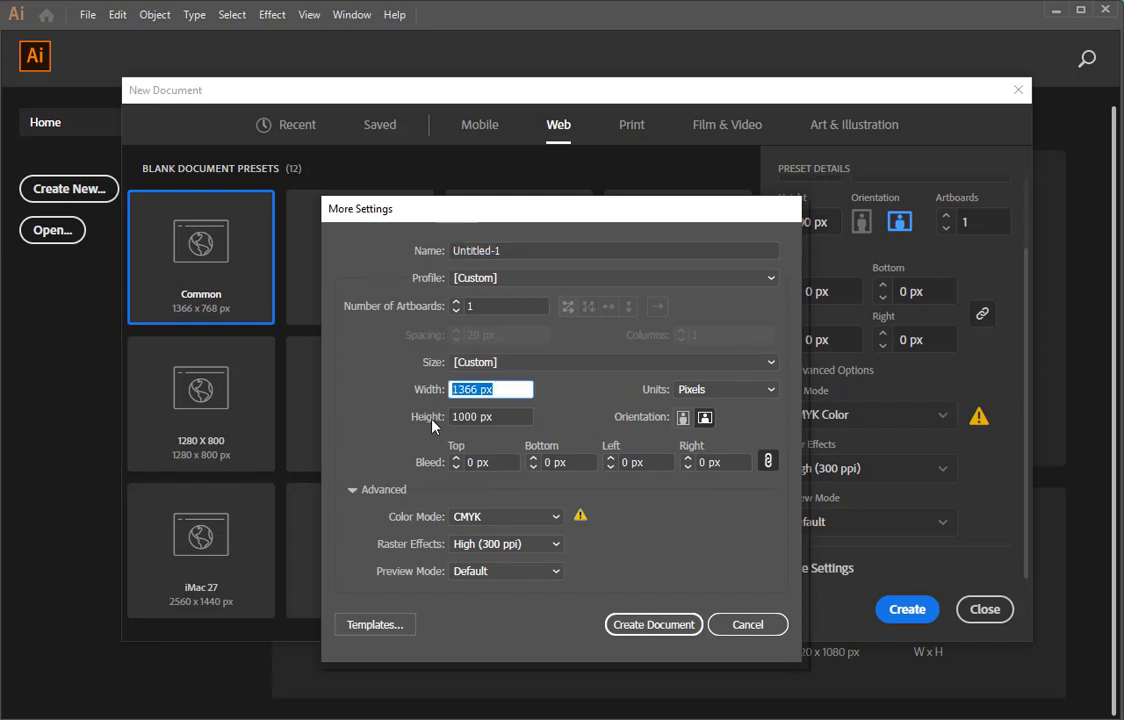
pyautogui.press('Tab')
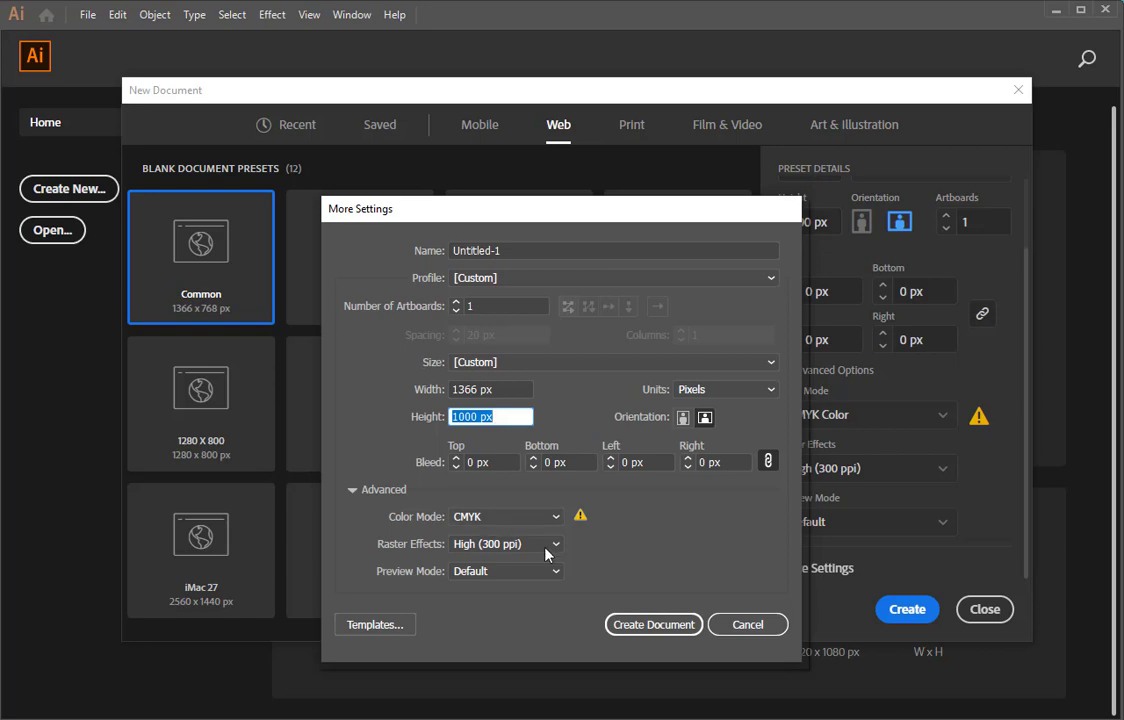
pyautogui.click(655, 625)
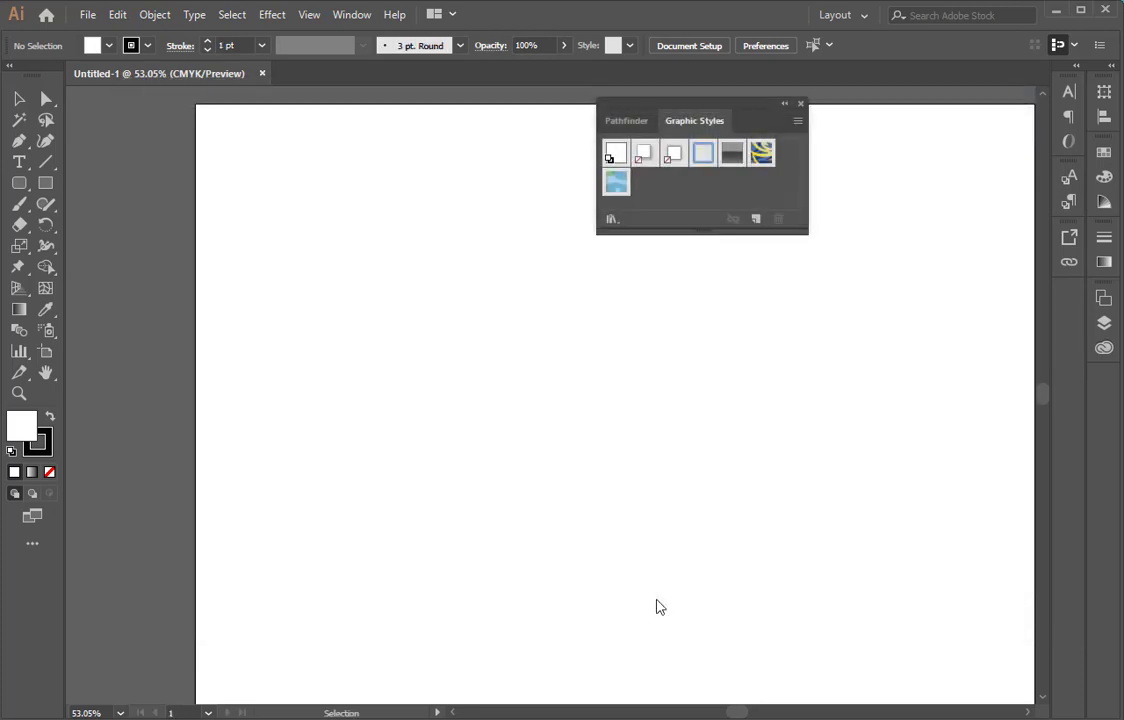
# Close the floating Pathfinder/Graphic Styles panel and pan the artboard into view
pyautogui.click(800, 105)
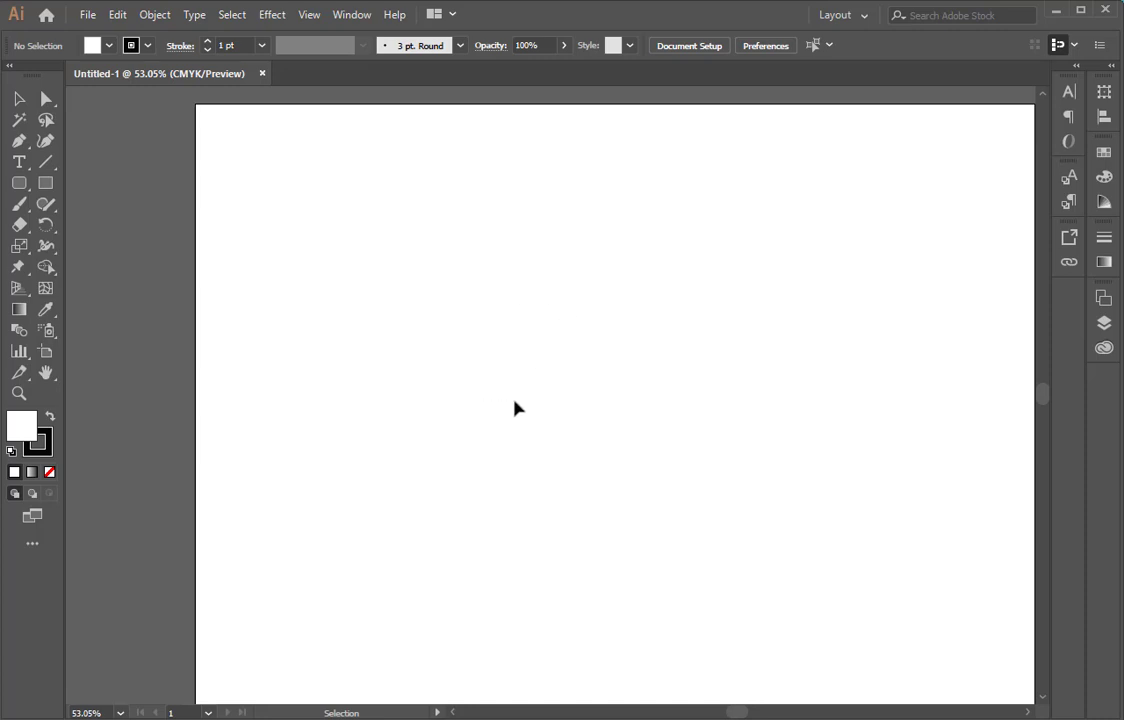
pyautogui.press('space')
pyautogui.moveTo(580, 408)
pyautogui.mouseDown()
pyautogui.moveTo(530, 368)
pyautogui.moveTo(539, 391)
pyautogui.moveTo(522, 401)
pyautogui.mouseUp()
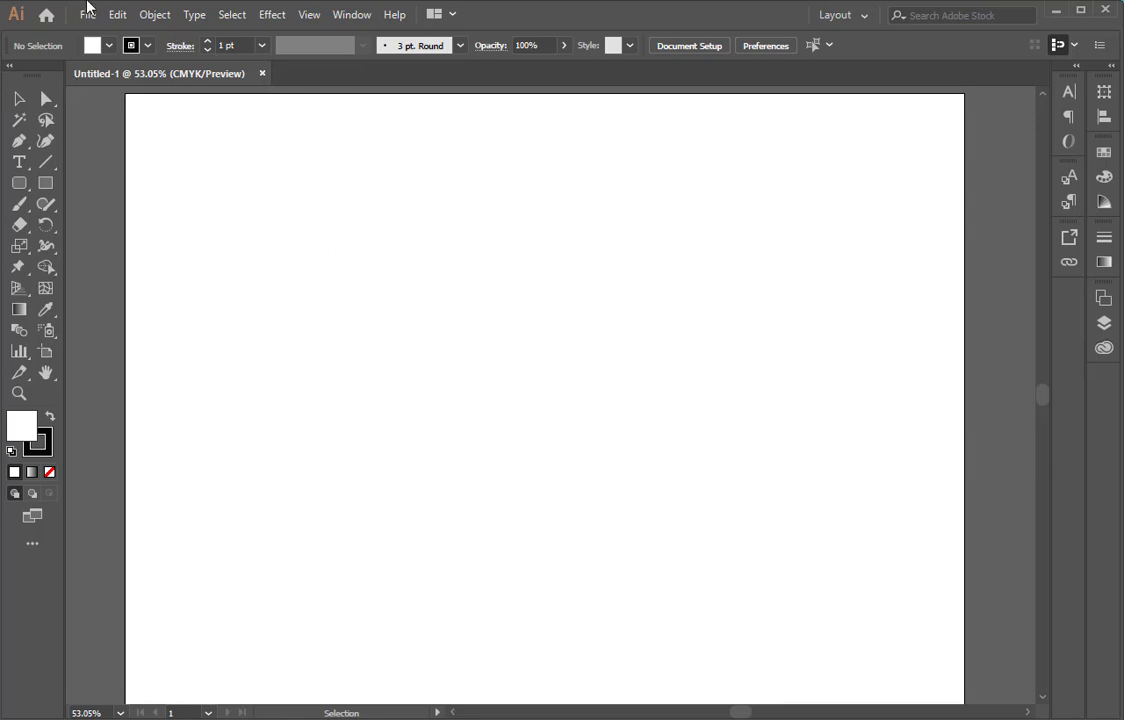
# Browse the menu bar, then select the Rounded Rectangle tool
pyautogui.click(83, 14)
pyautogui.click(88, 14)
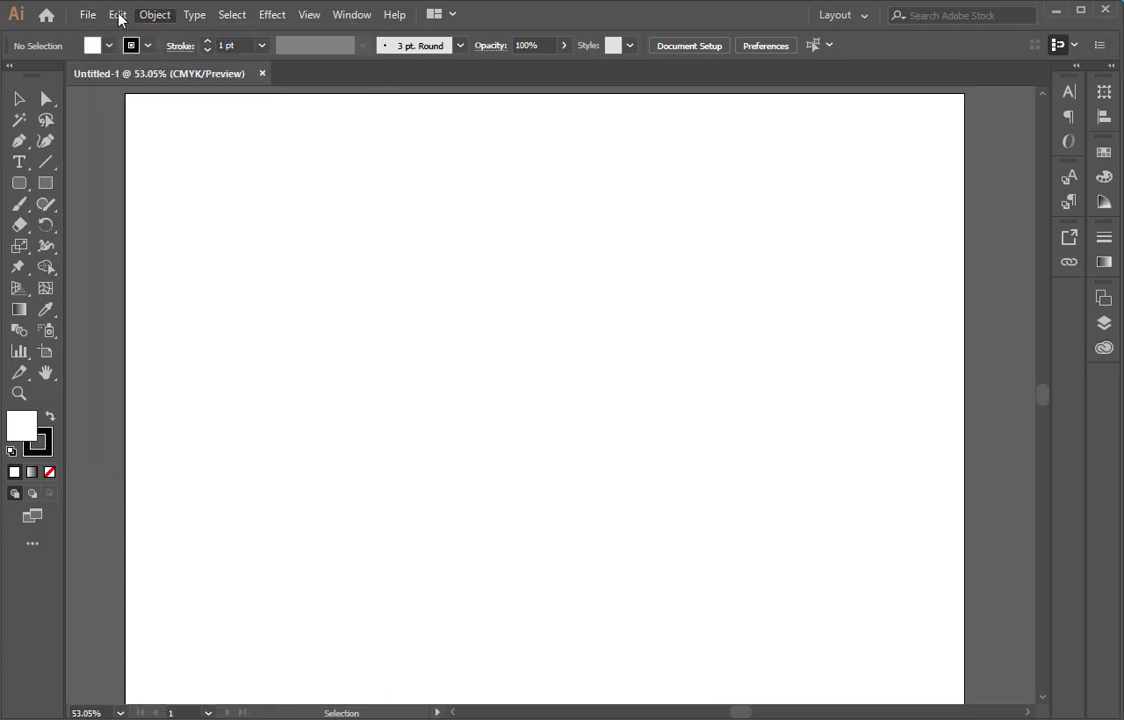
pyautogui.click(88, 14)
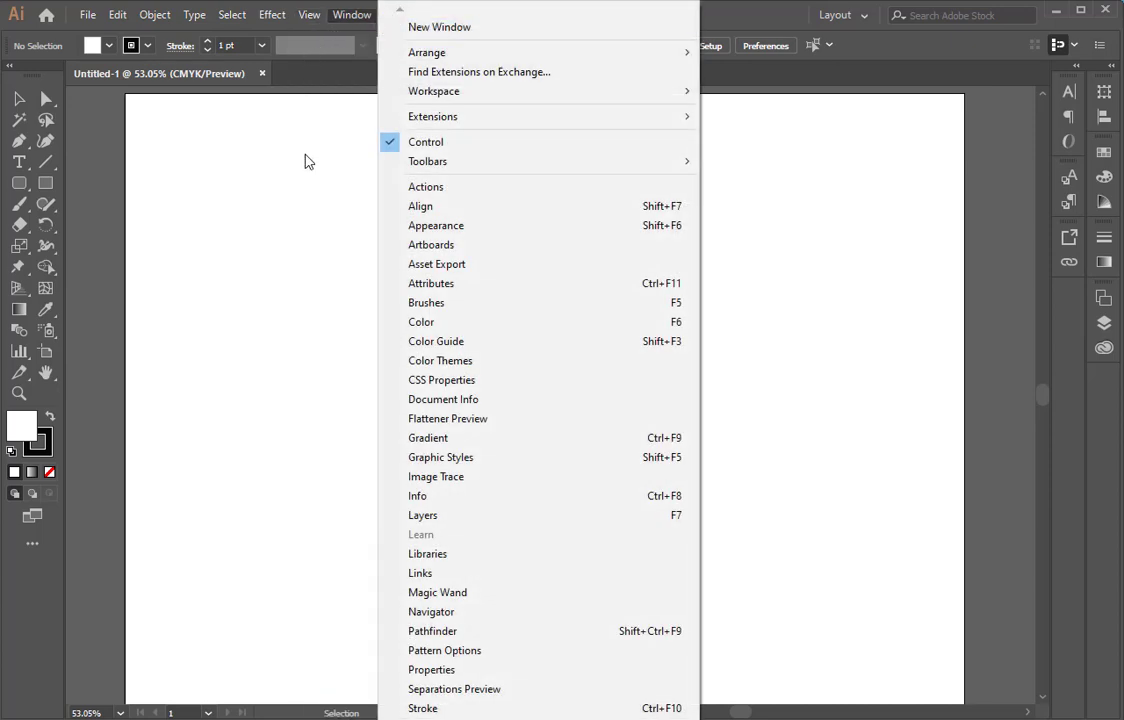
pyautogui.click(306, 103)
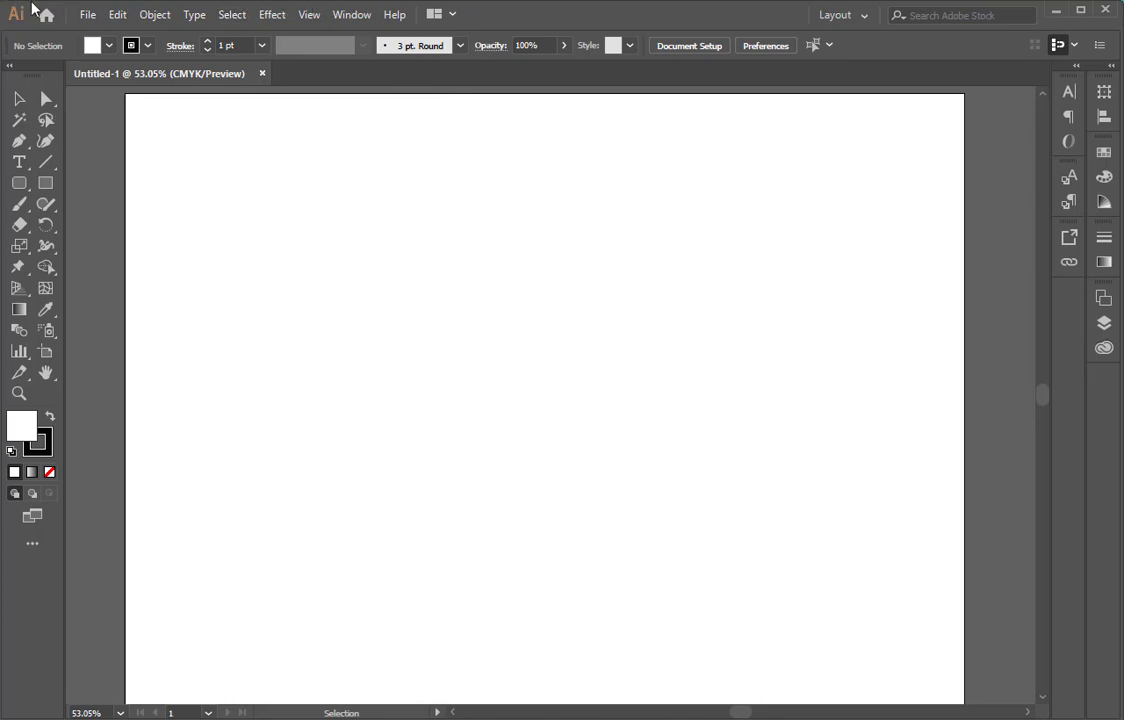
pyautogui.click(86, 14)
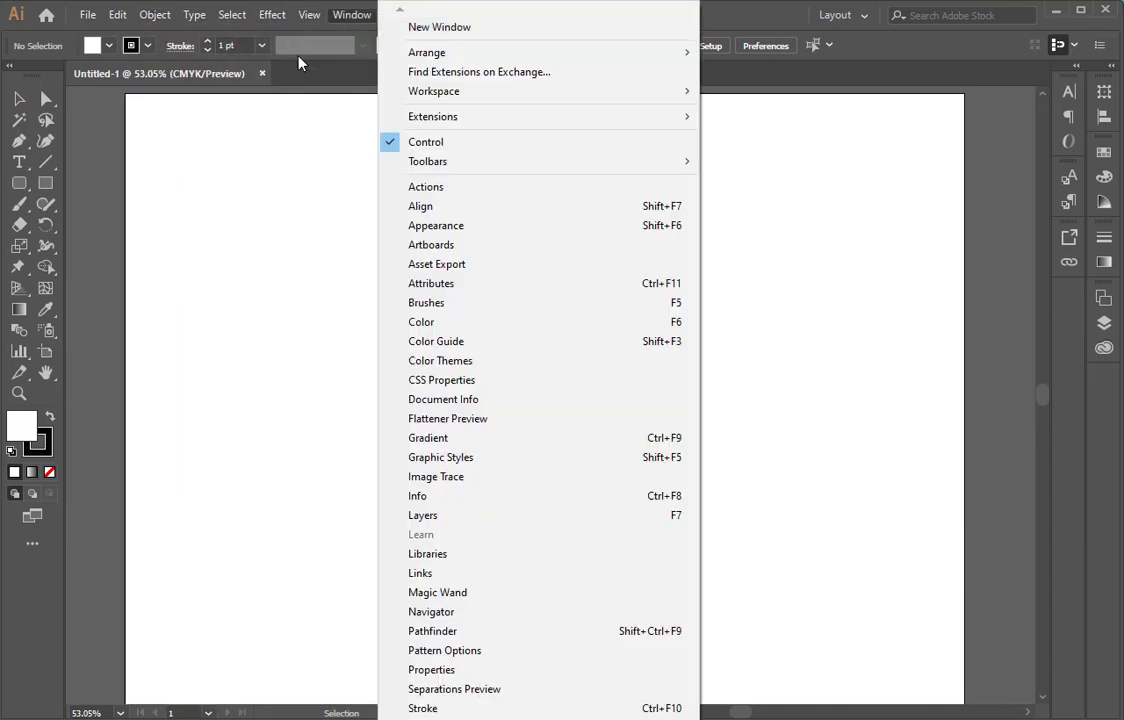
pyautogui.click(180, 245)
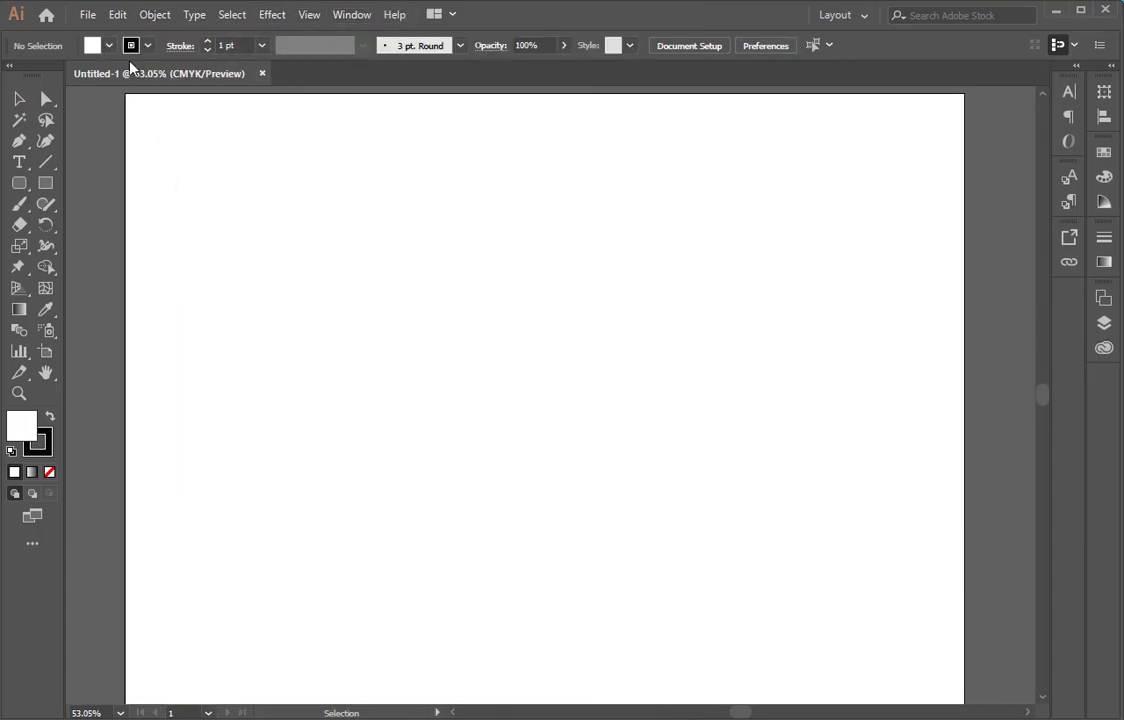
pyautogui.click(19, 183)
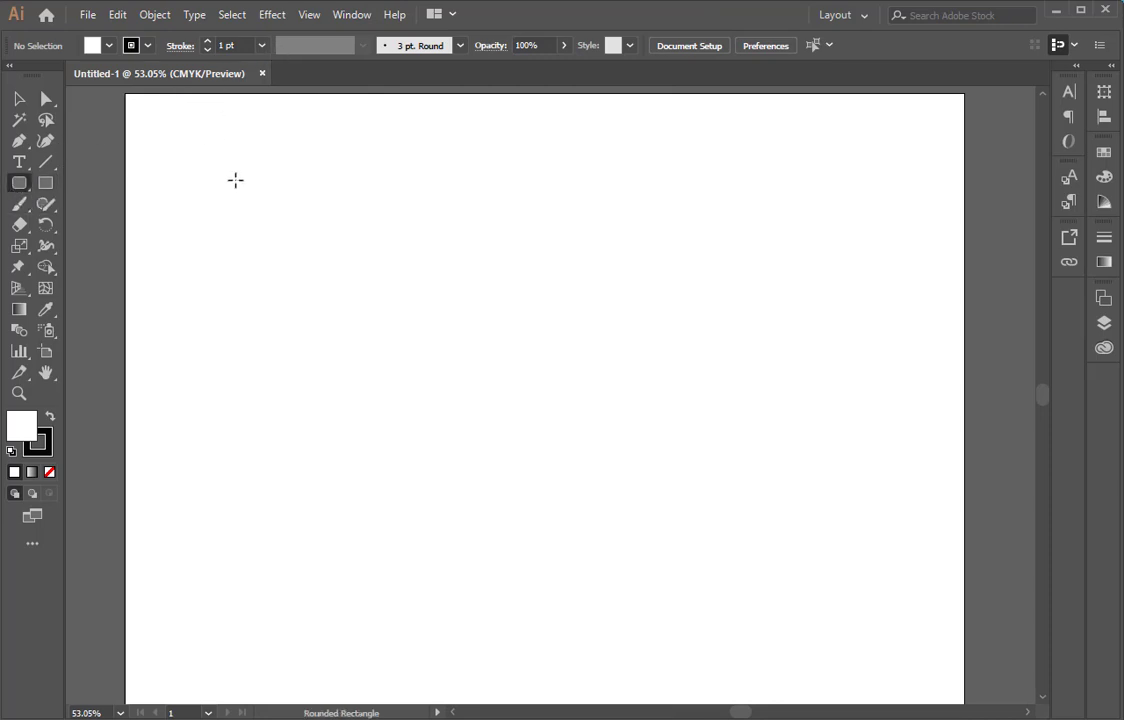
pyautogui.click(235, 180)
pyautogui.click(605, 412)
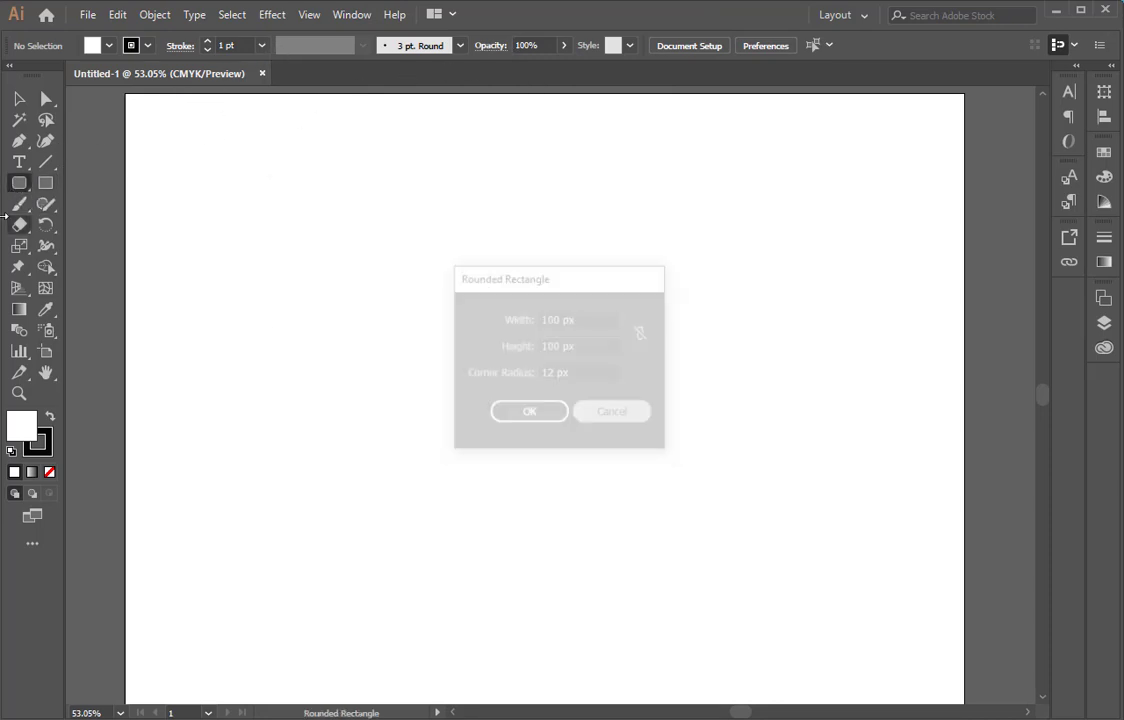
pyautogui.click(45, 183)
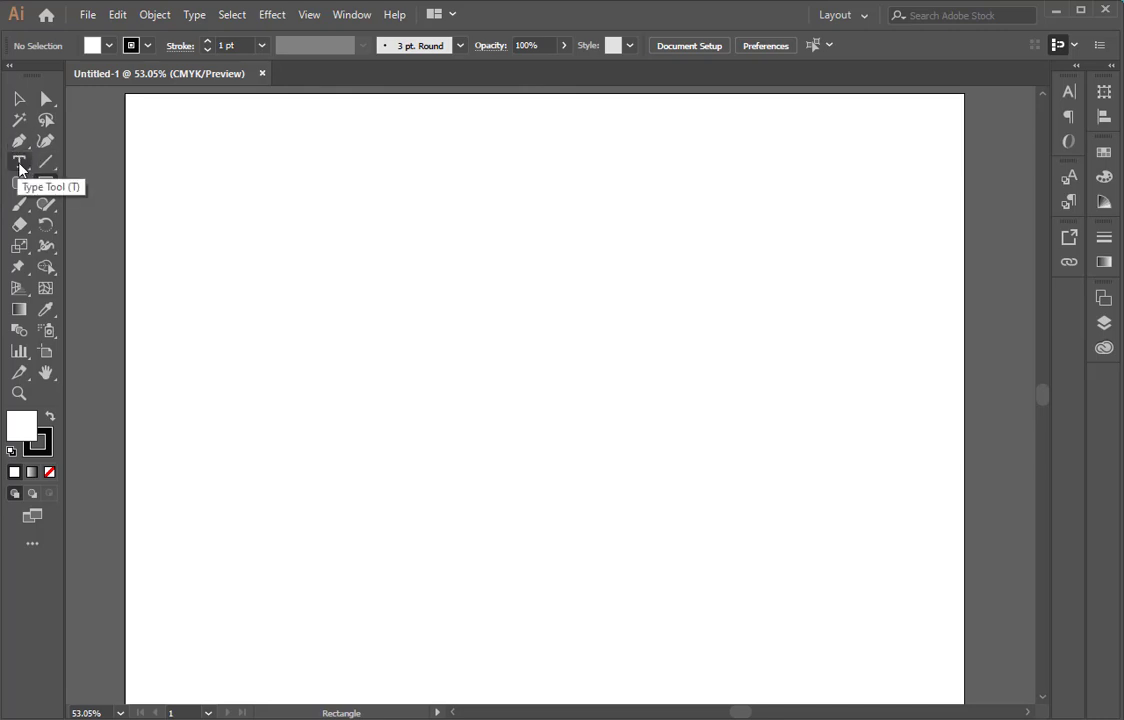
pyautogui.click(19, 163)
pyautogui.click(376, 300)
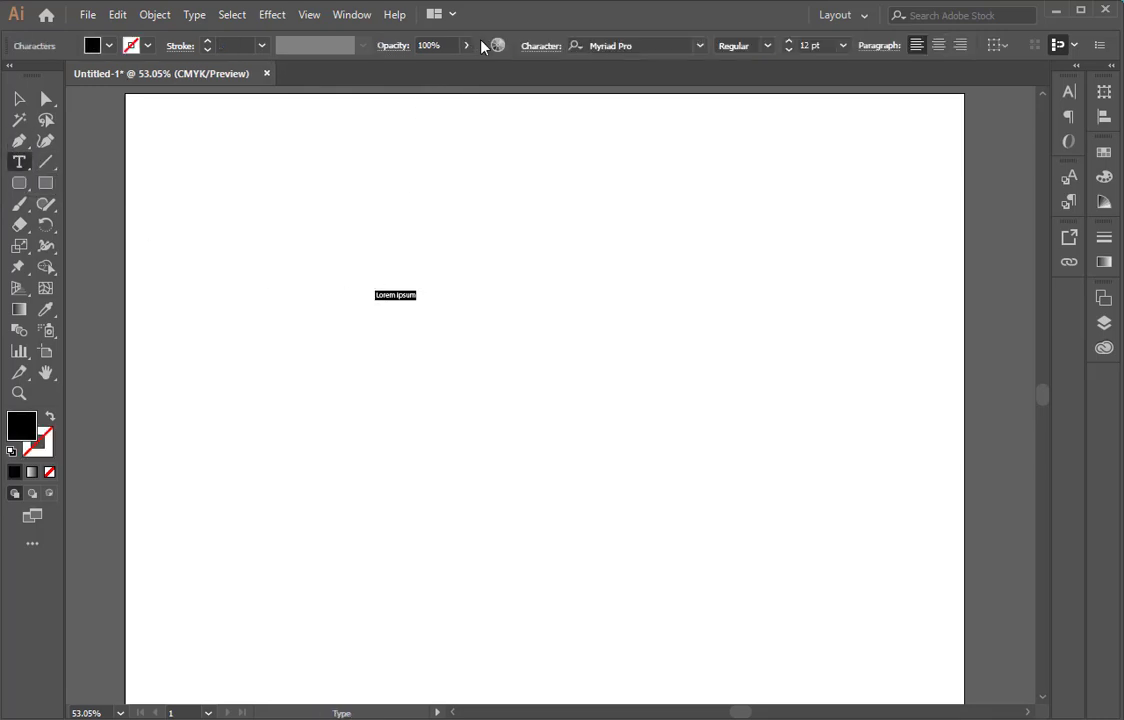
pyautogui.click(19, 98)
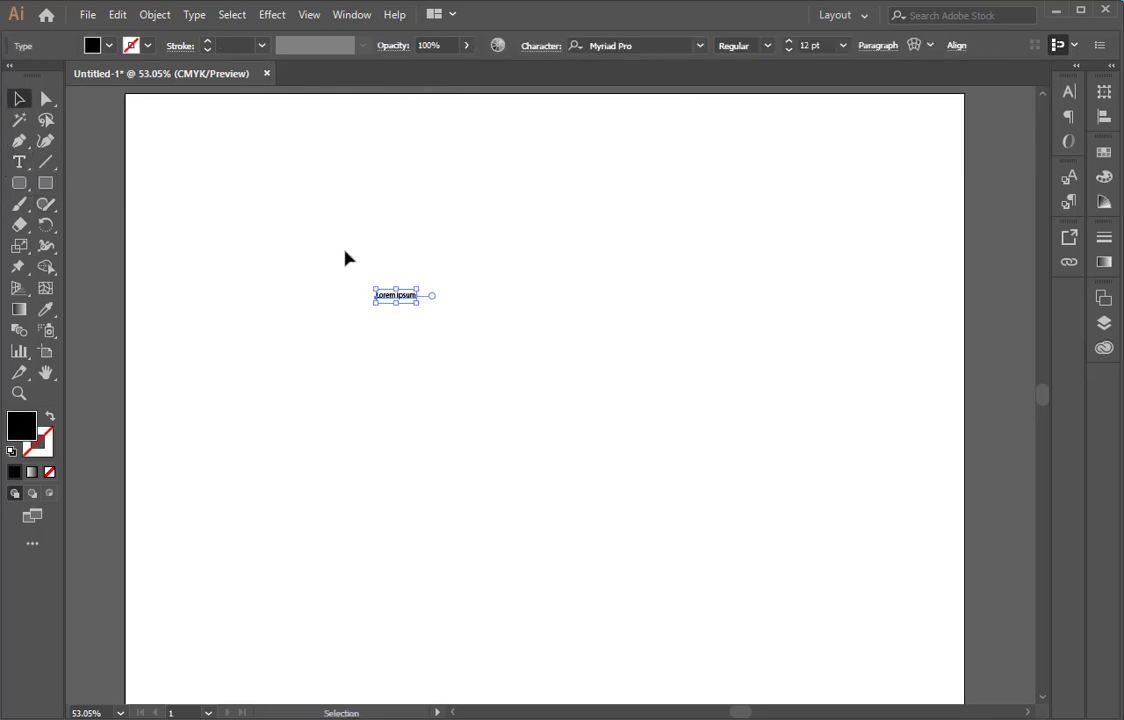
pyautogui.moveTo(272, 222); pyautogui.dragTo(402, 326)
pyautogui.press('Delete')
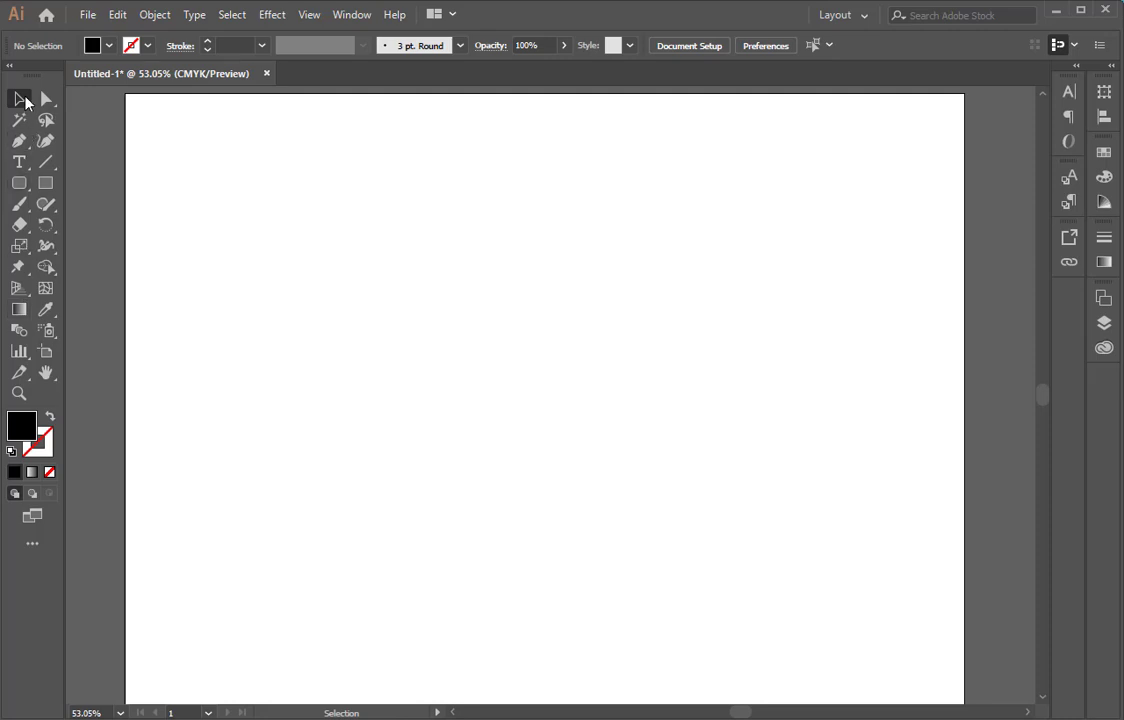
# Choose the Rectangle Tool from the Rounded Rectangle tool's flyout
pyautogui.scroll(1, 400, 300)
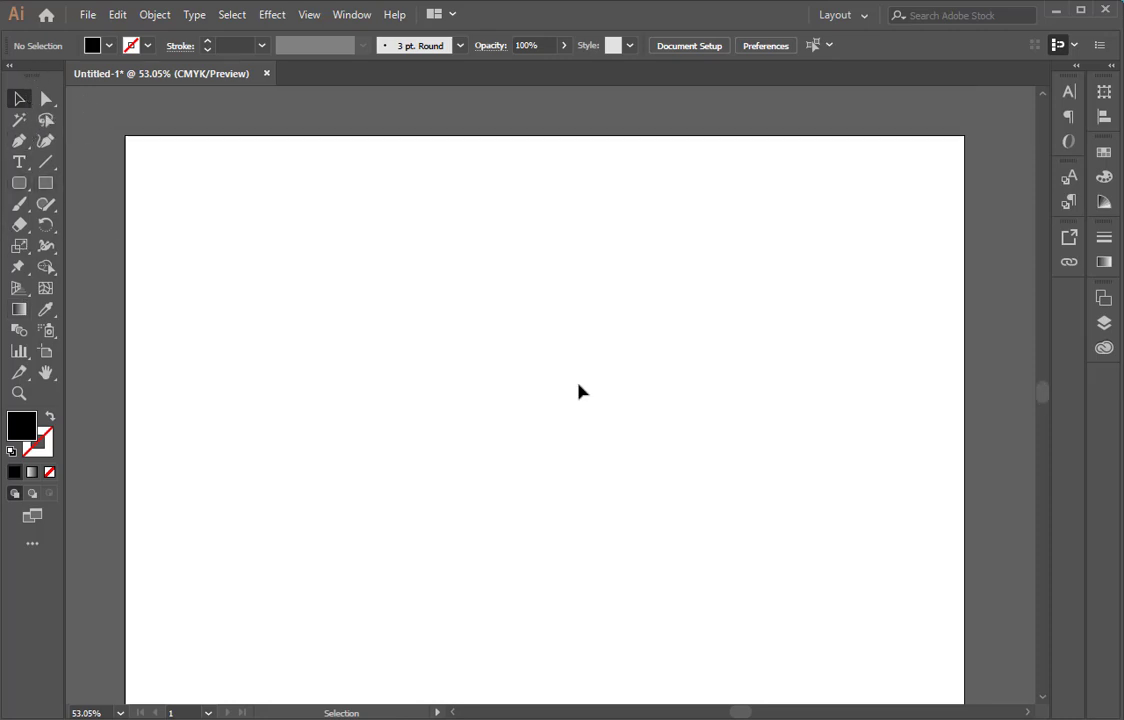
pyautogui.scroll(-1, 453, 349)
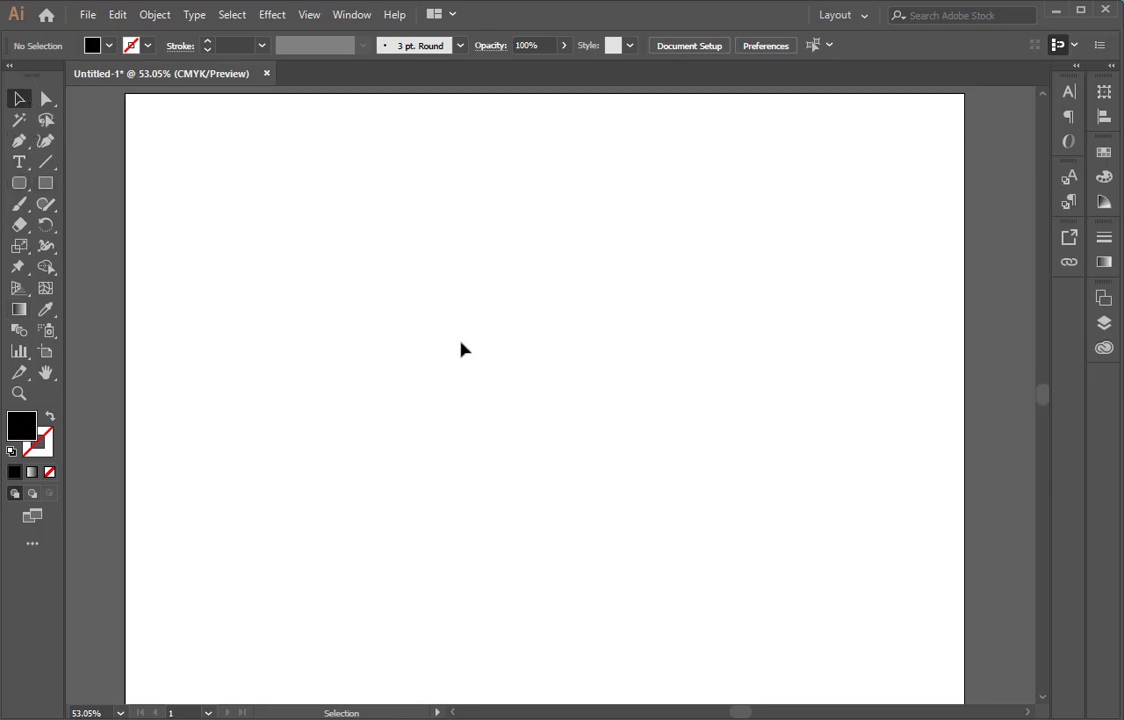
pyautogui.scroll(-1, 518, 350)
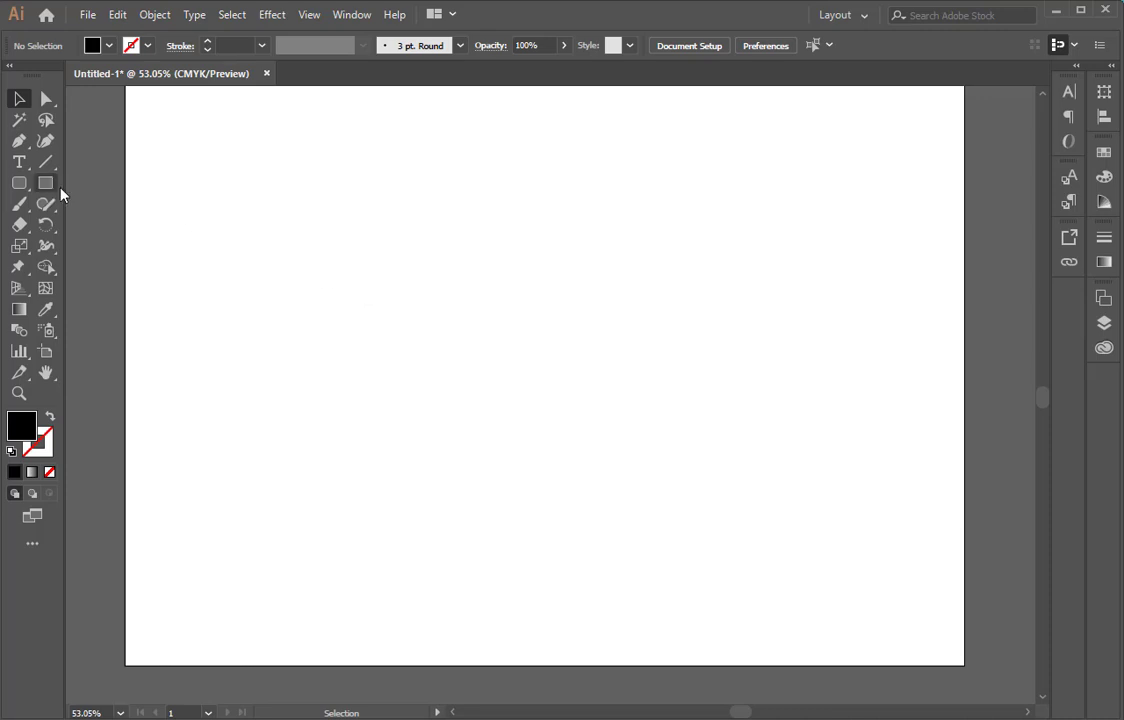
pyautogui.click(20, 186)
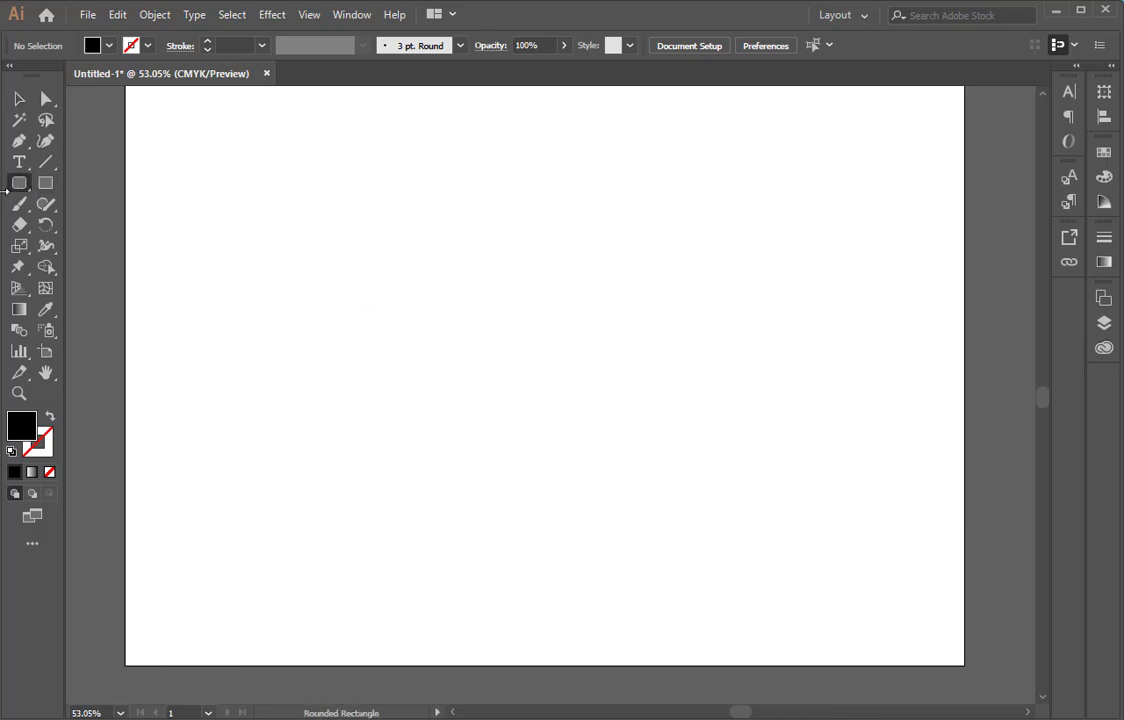
pyautogui.moveTo(12, 192); pyautogui.dragTo(84, 196)
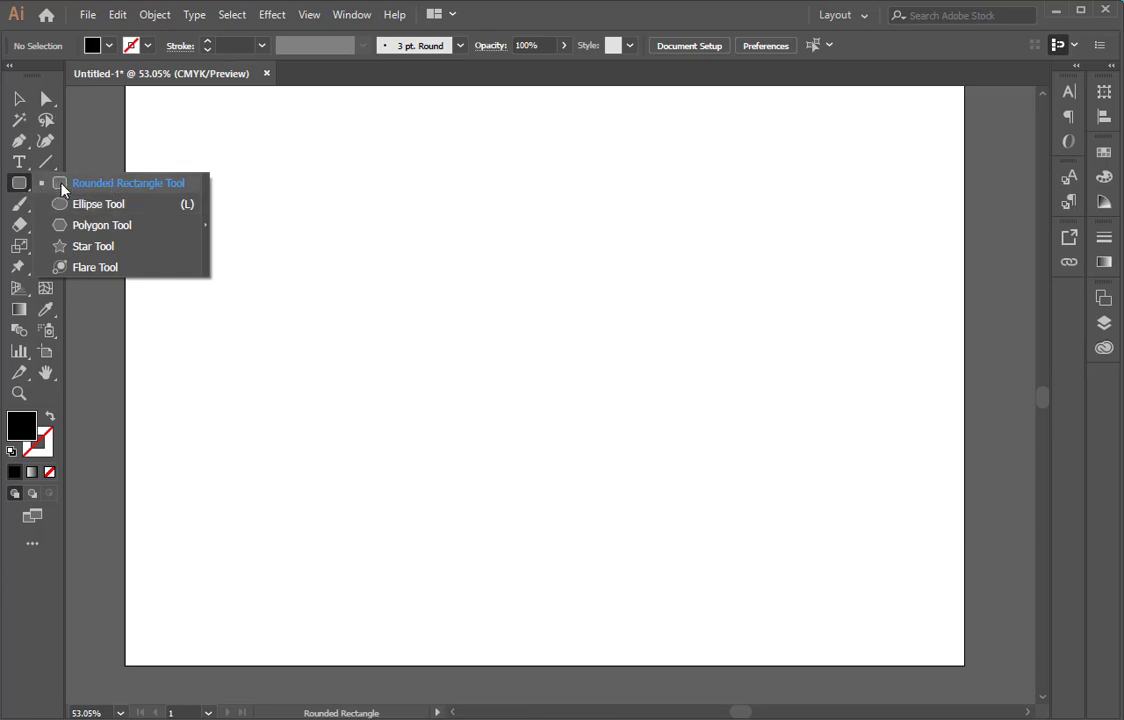
pyautogui.click(85, 188)
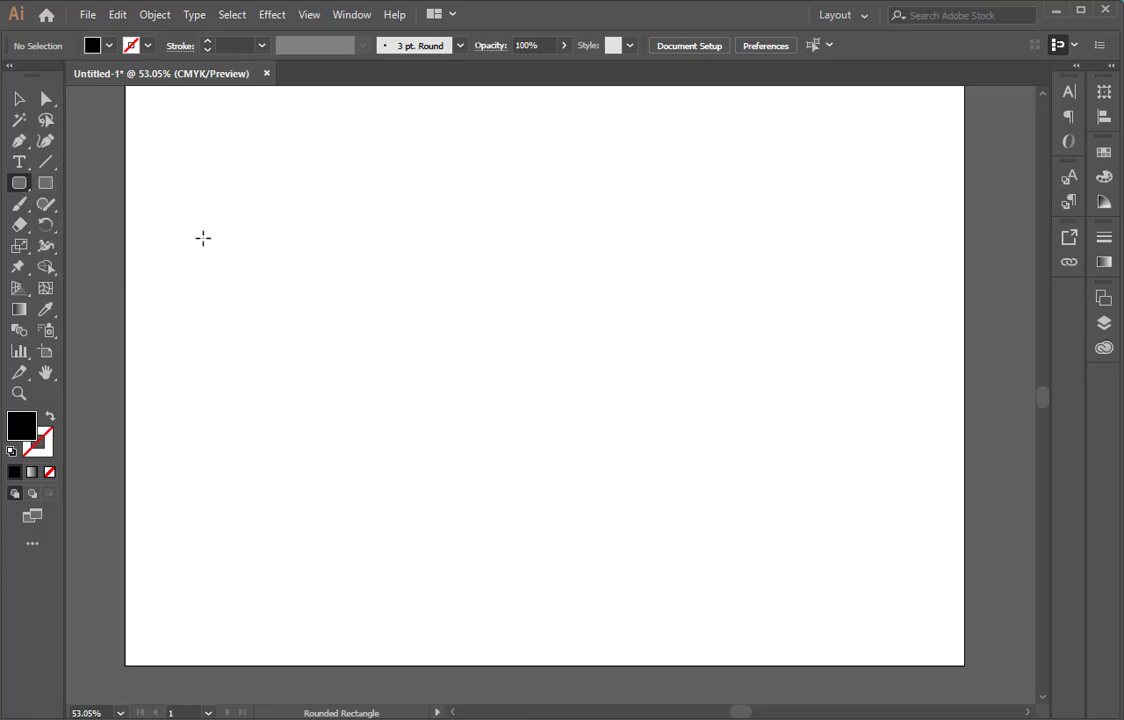
pyautogui.moveTo(45, 183)
pyautogui.mouseDown()
pyautogui.moveTo(22, 184)
pyautogui.moveTo(90, 190)
pyautogui.mouseUp()
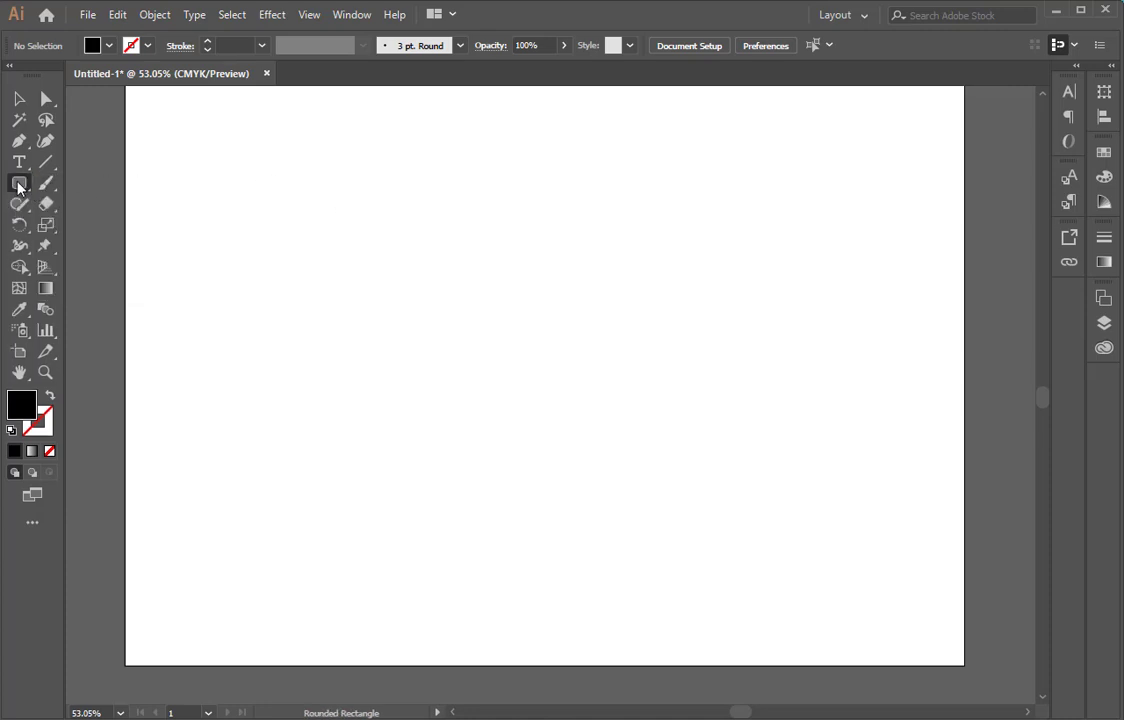
pyautogui.moveTo(19, 187)
pyautogui.mouseDown()
pyautogui.moveTo(103, 293)
pyautogui.moveTo(91, 285)
pyautogui.mouseUp()
# Draw a rectangle in the artboard's upper left and fill it red
pyautogui.click(342, 227)
pyautogui.click(604, 403)
pyautogui.moveTo(226, 183); pyautogui.dragTo(582, 409)
pyautogui.click(108, 46)
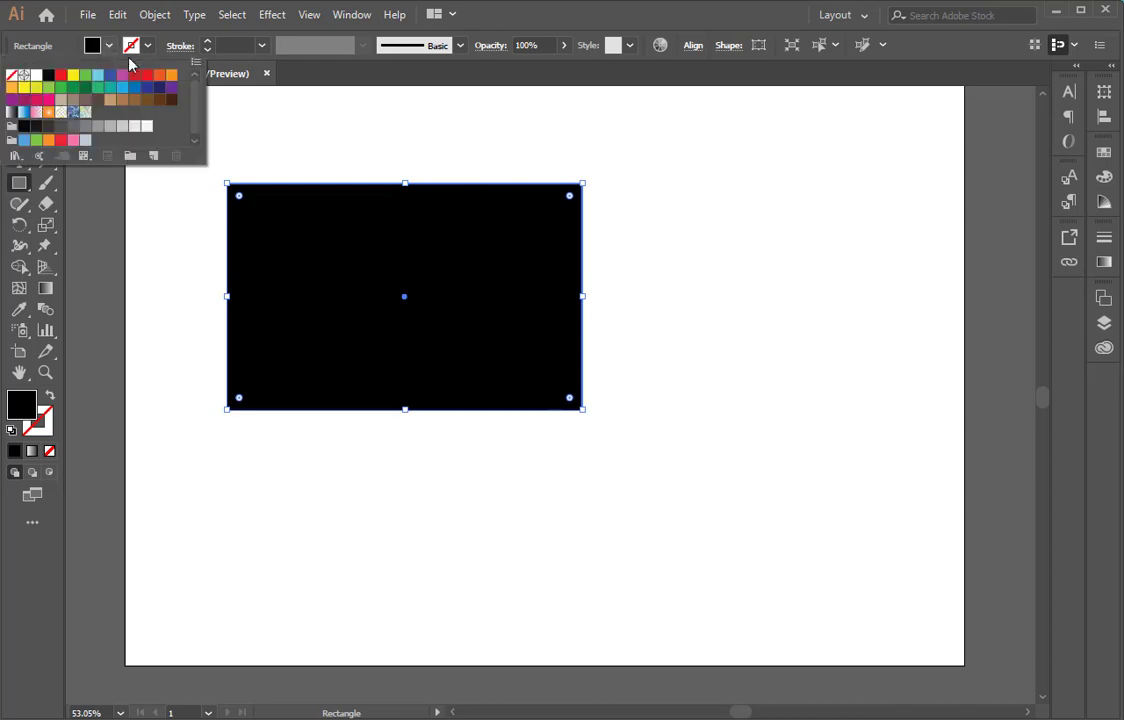
pyautogui.click(135, 75)
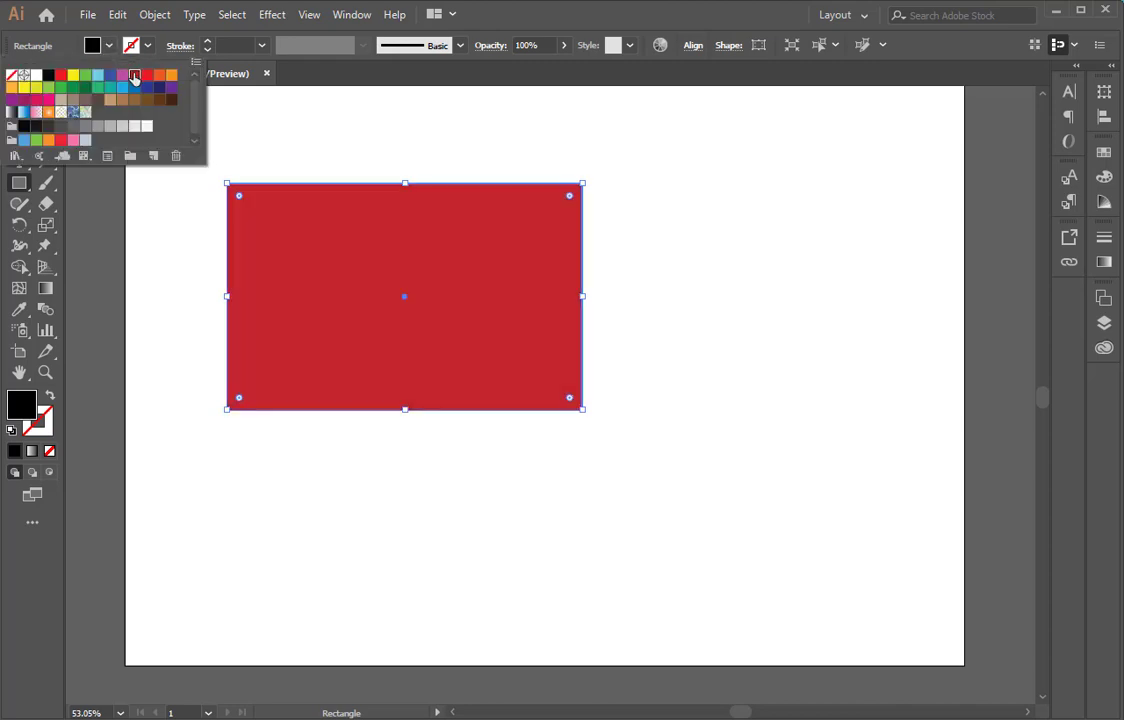
# With the Selection tool, move the red rectangle right and down
pyautogui.click(287, 123)
pyautogui.click(18, 98)
pyautogui.click(241, 143)
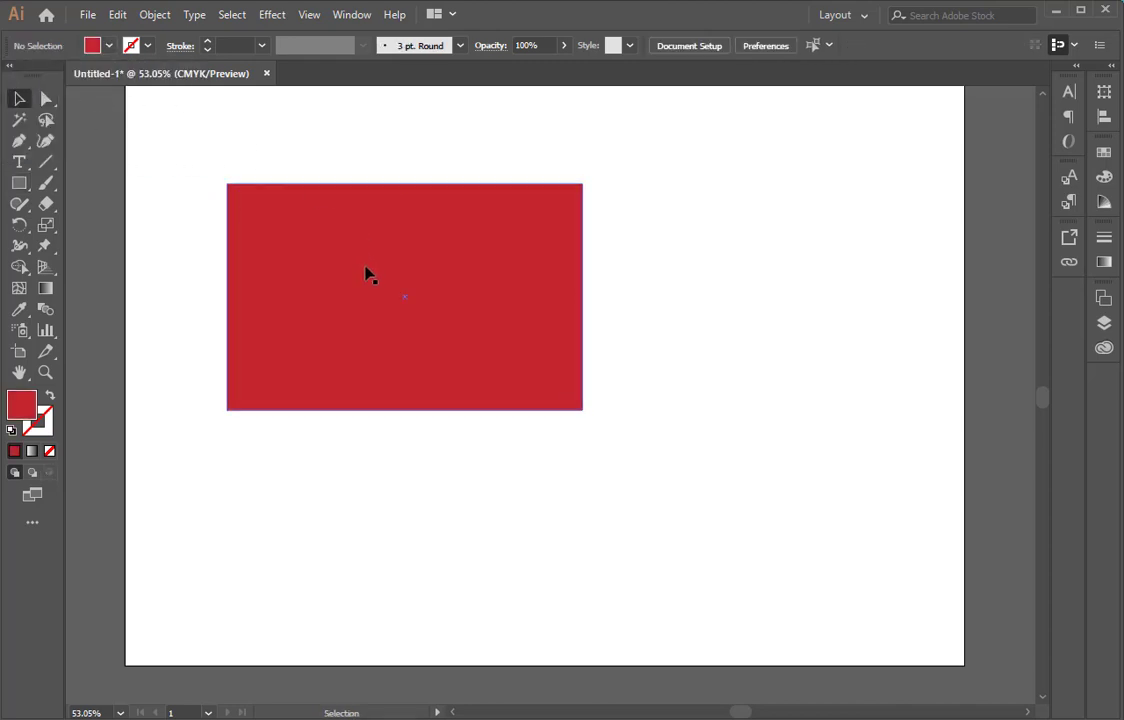
pyautogui.moveTo(366, 273); pyautogui.dragTo(493, 315)
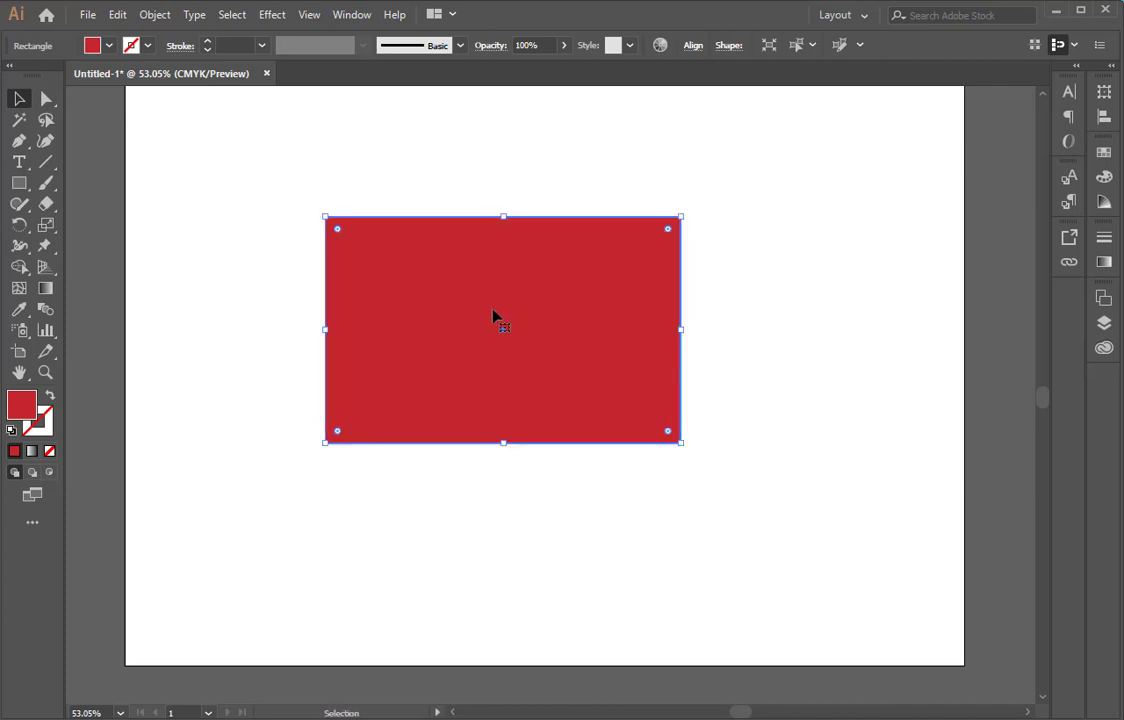
pyautogui.click(209, 250)
pyautogui.click(412, 364)
pyautogui.click(268, 354)
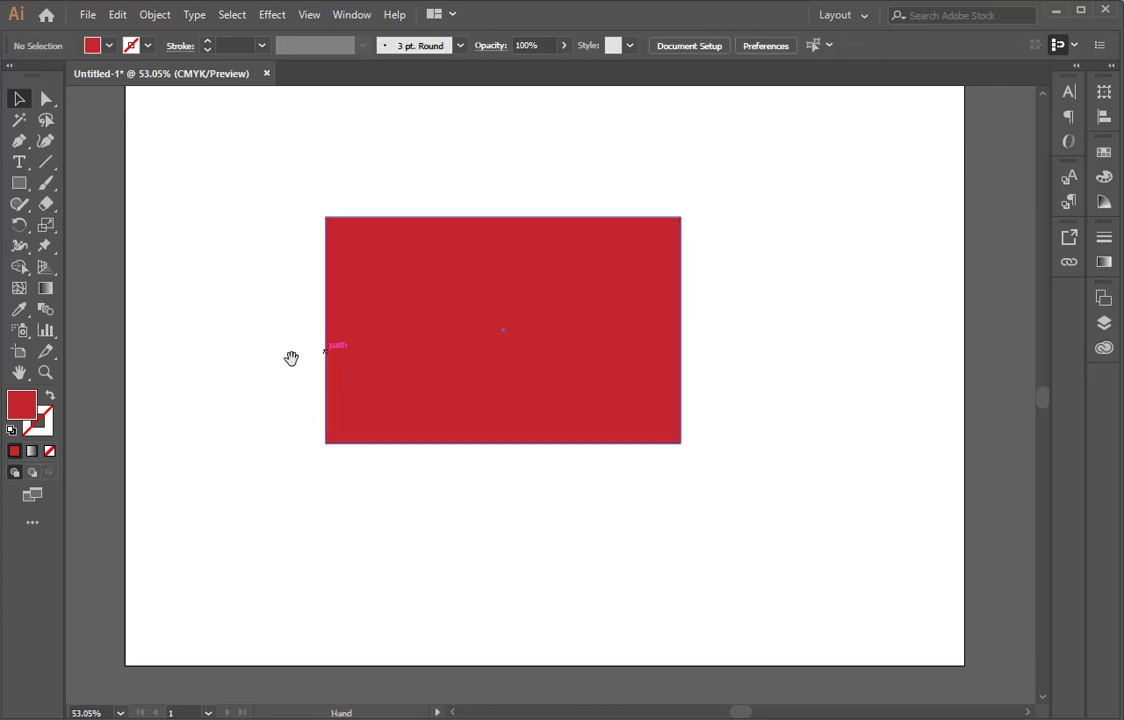
# Zoom in repeatedly on the red rectangle's left edge with Zoom tool marquees
pyautogui.press('a')
pyautogui.press('z')
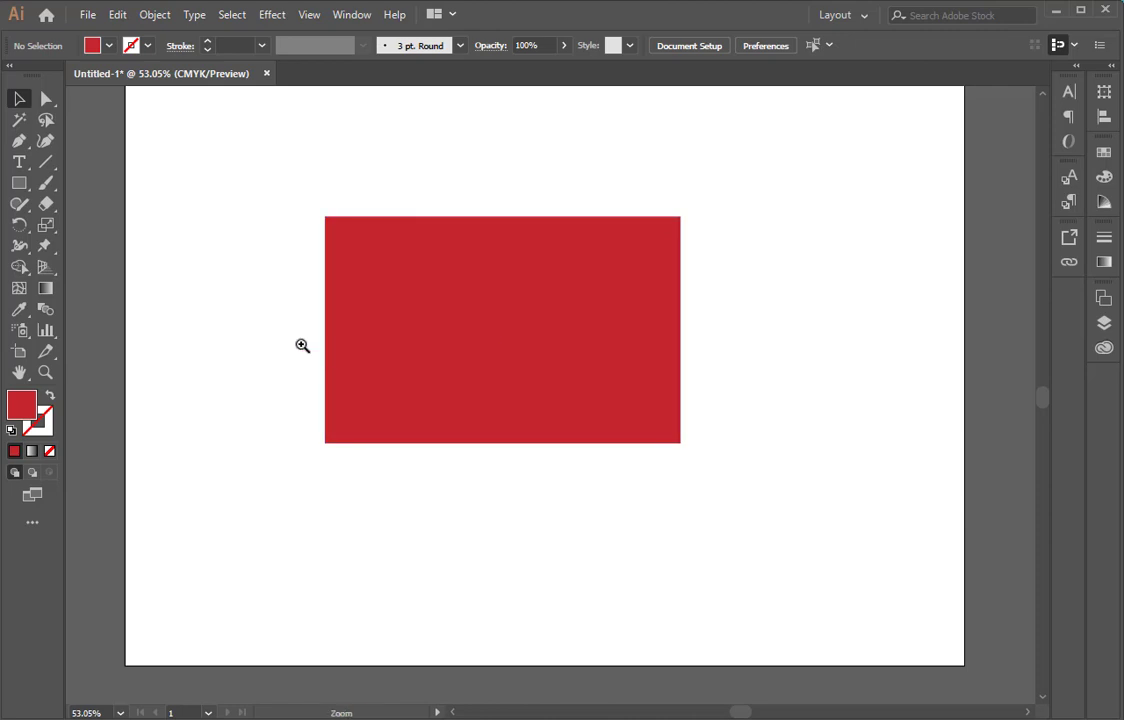
pyautogui.moveTo(301, 344); pyautogui.dragTo(421, 452)
pyautogui.moveTo(288, 304); pyautogui.dragTo(447, 455)
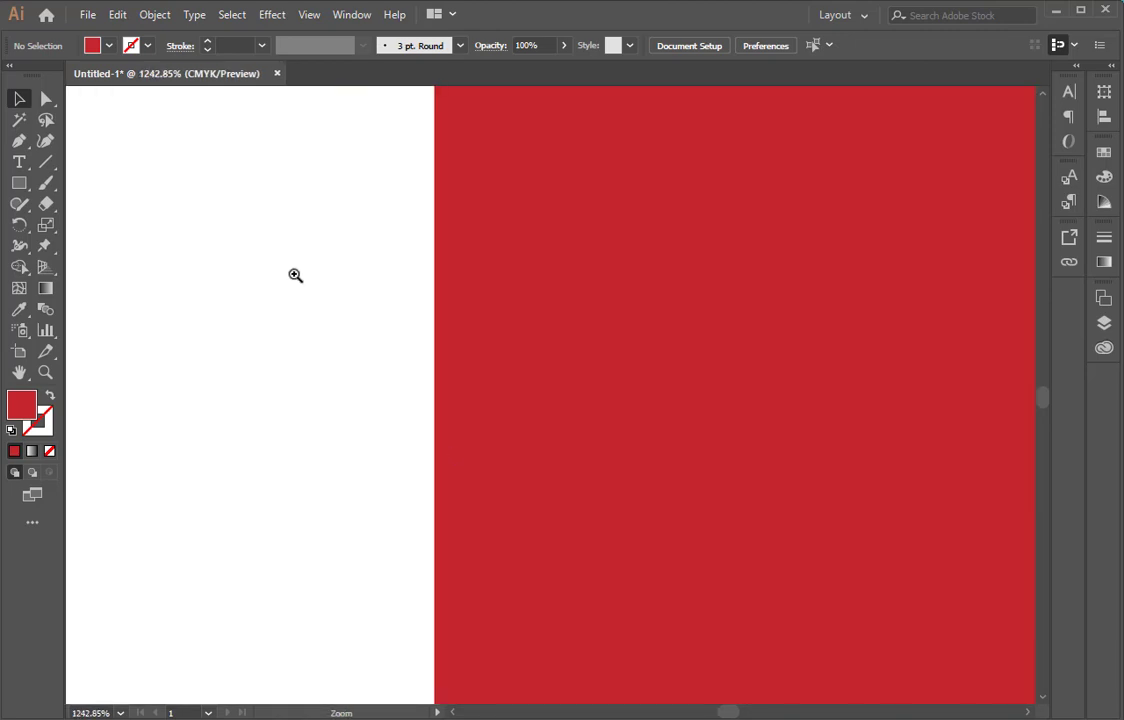
pyautogui.moveTo(321, 296); pyautogui.dragTo(592, 479)
pyautogui.moveTo(298, 253); pyautogui.dragTo(622, 475)
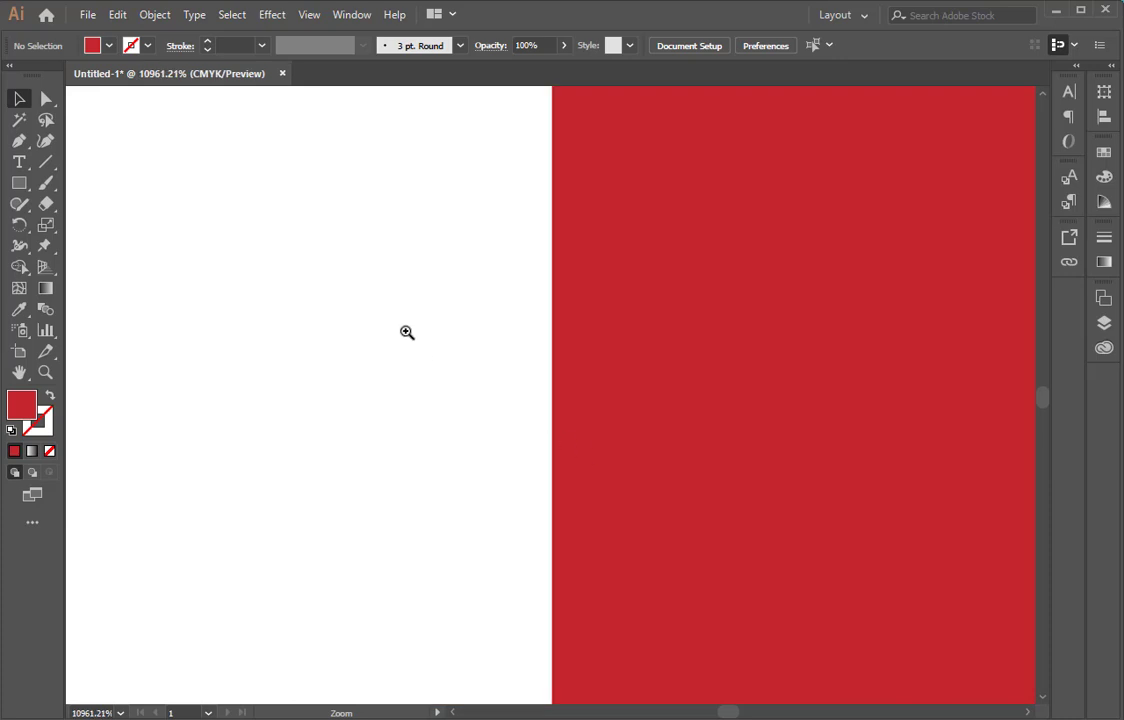
pyautogui.moveTo(406, 331); pyautogui.dragTo(735, 512)
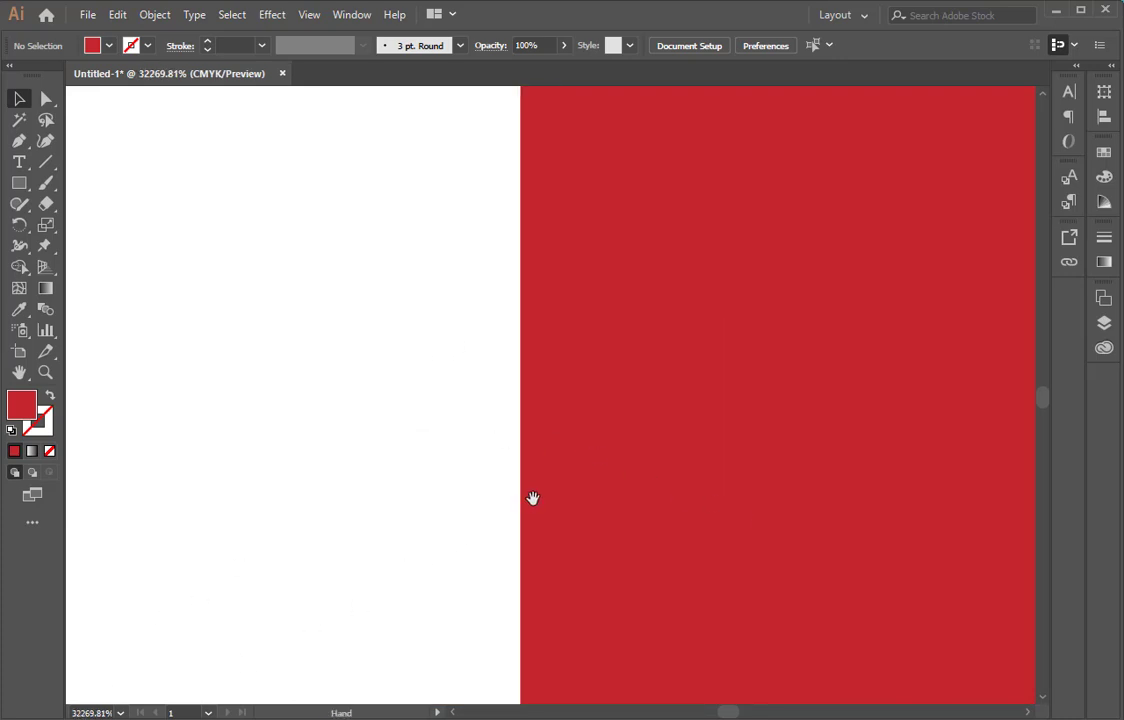
pyautogui.moveTo(532, 499); pyautogui.dragTo(437, 456)
pyautogui.moveTo(361, 402); pyautogui.dragTo(577, 524)
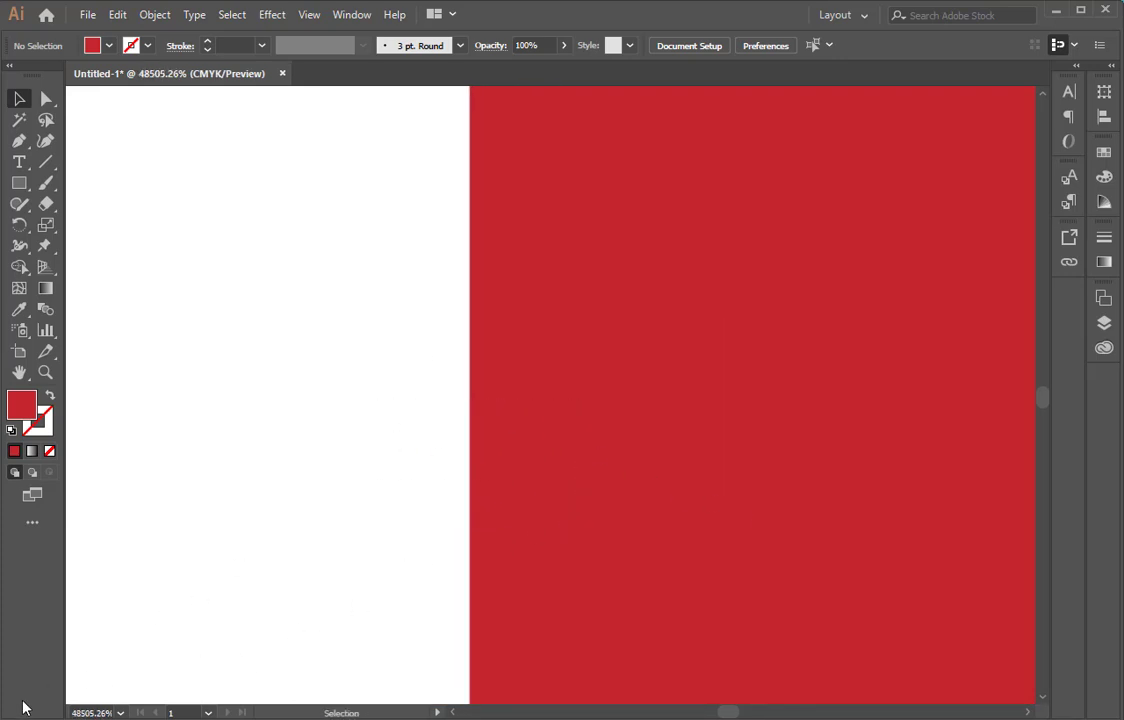
# Zoom to the maximum 64000% and pan across the red area
pyautogui.click(120, 714)
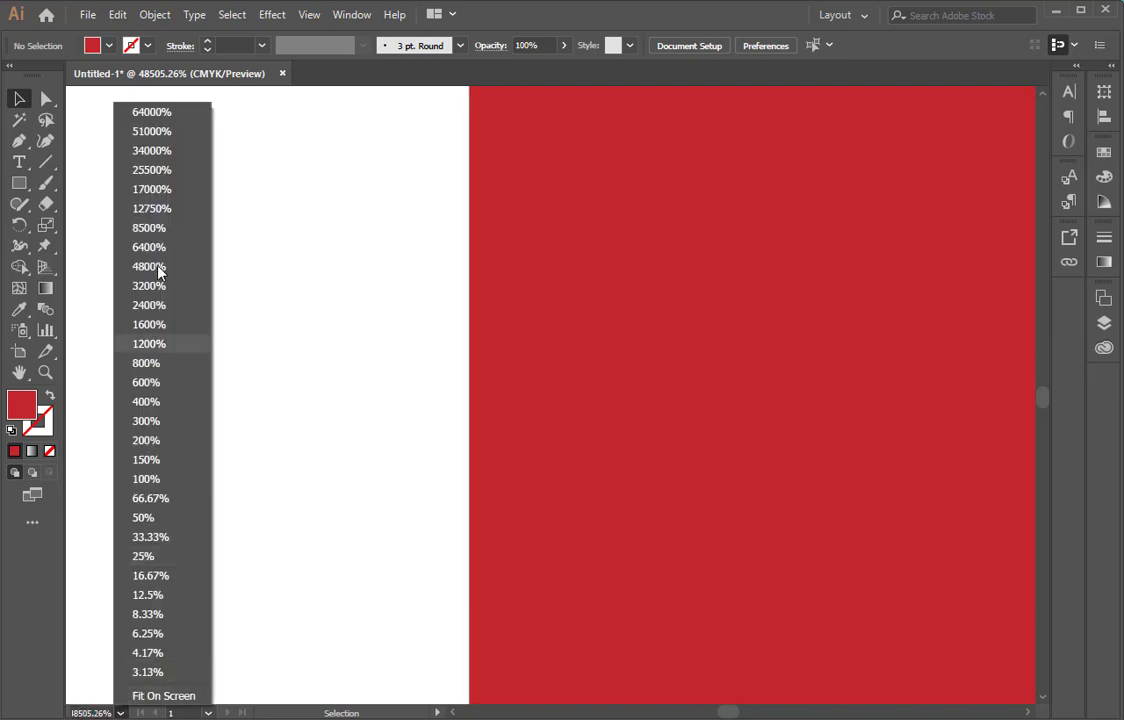
pyautogui.click(151, 113)
pyautogui.moveTo(801, 396); pyautogui.dragTo(437, 356)
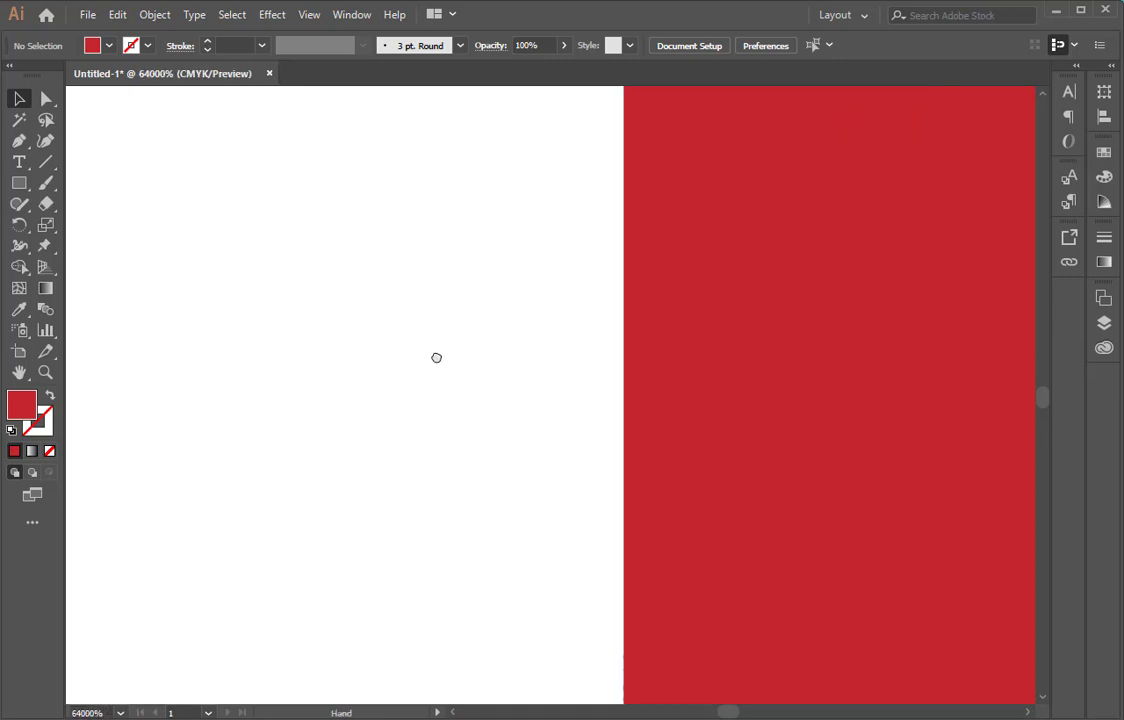
pyautogui.moveTo(672, 381); pyautogui.dragTo(399, 346)
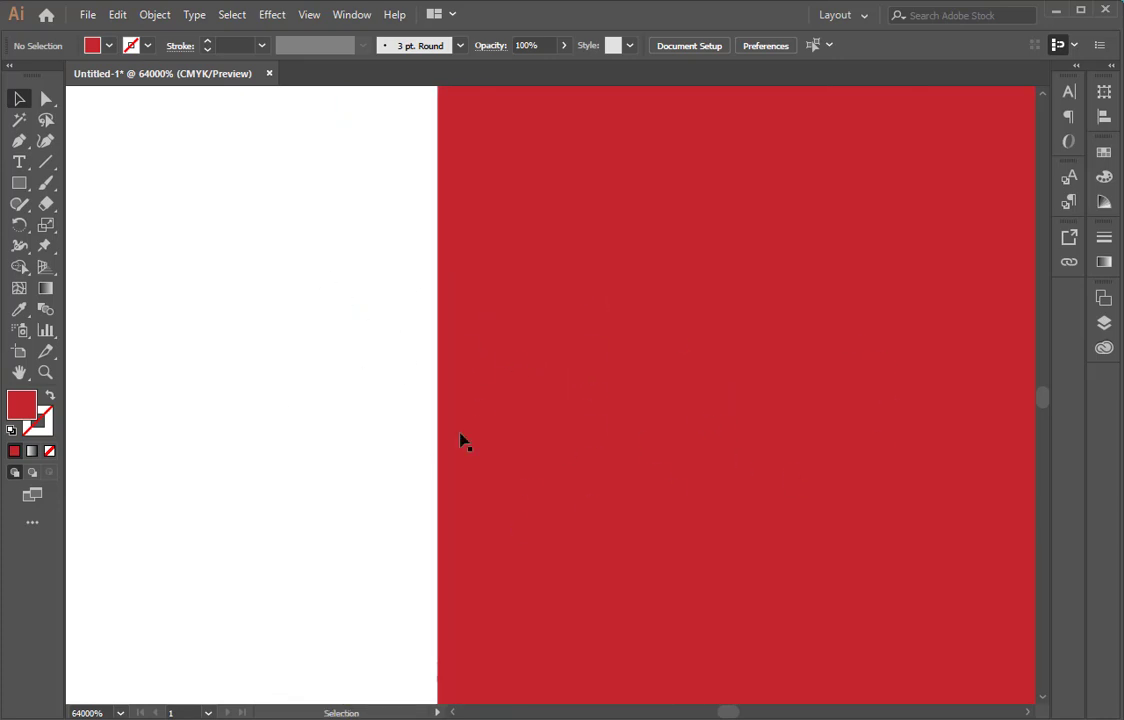
pyautogui.moveTo(514, 427); pyautogui.dragTo(484, 426)
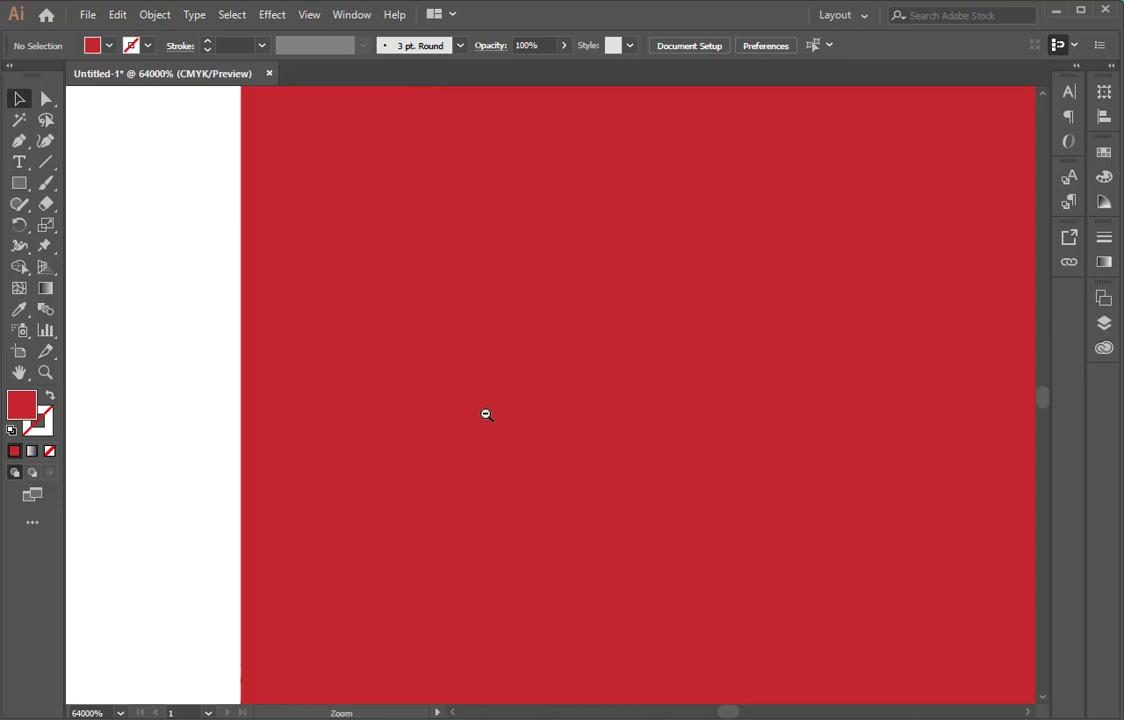
# Zoom back out step by step to 600%, then set the view to 100%
pyautogui.keyDown('ctrl'); pyautogui.keyDown('alt'); pyautogui.click(484, 414); pyautogui.keyUp('alt'); pyautogui.keyUp('ctrl')
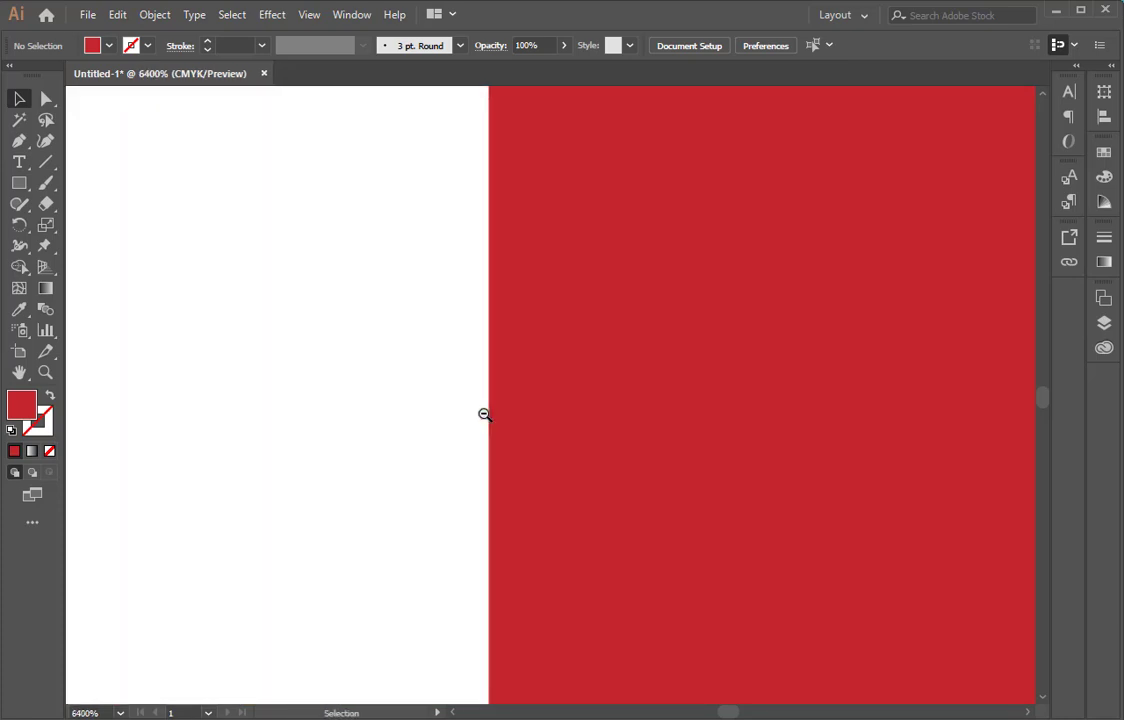
pyautogui.press('a')
pyautogui.keyDown('ctrl'); pyautogui.keyDown('alt'); pyautogui.click(484, 416); pyautogui.keyUp('alt'); pyautogui.keyUp('ctrl')
pyautogui.keyDown('ctrl'); pyautogui.keyDown('alt'); pyautogui.click(484, 414); pyautogui.keyUp('alt'); pyautogui.keyUp('ctrl')
pyautogui.keyDown('ctrl'); pyautogui.keyDown('alt'); pyautogui.click(484, 414); pyautogui.keyUp('alt'); pyautogui.keyUp('ctrl')
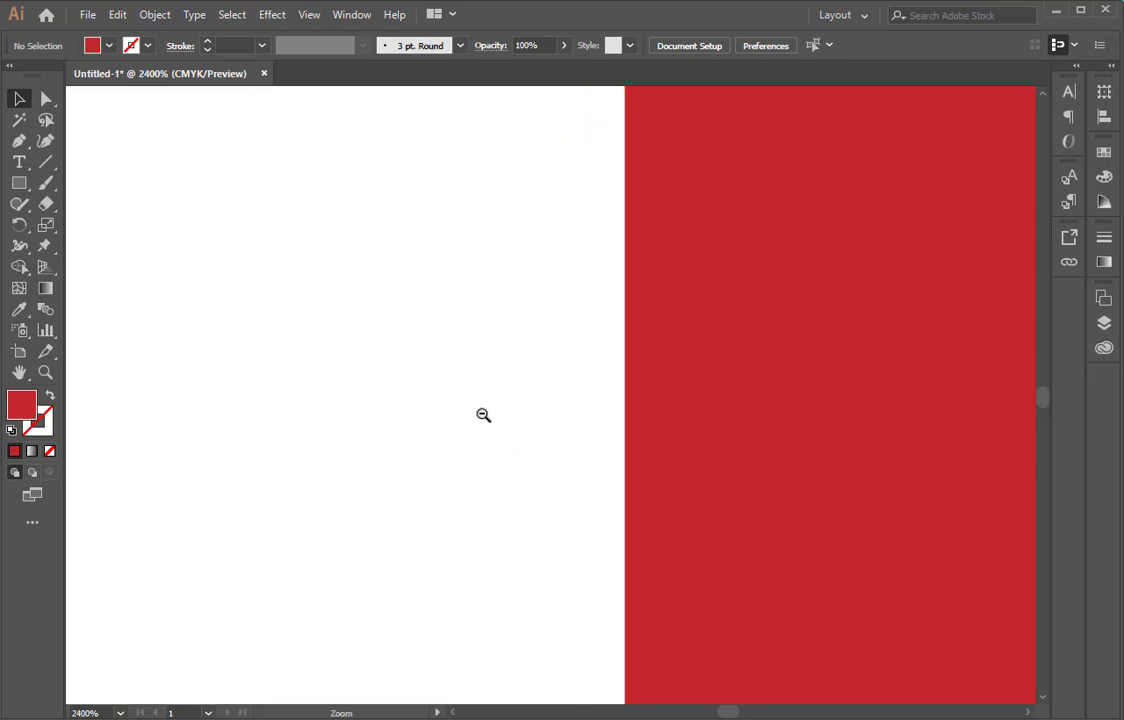
pyautogui.keyDown('ctrl'); pyautogui.keyDown('alt'); pyautogui.click(484, 414); pyautogui.keyUp('alt'); pyautogui.keyUp('ctrl')
pyautogui.keyDown('ctrl'); pyautogui.keyDown('alt'); pyautogui.click(484, 414); pyautogui.keyUp('alt'); pyautogui.keyUp('ctrl')
pyautogui.keyDown('ctrl'); pyautogui.keyDown('alt'); pyautogui.click(484, 414); pyautogui.keyUp('alt'); pyautogui.keyUp('ctrl')
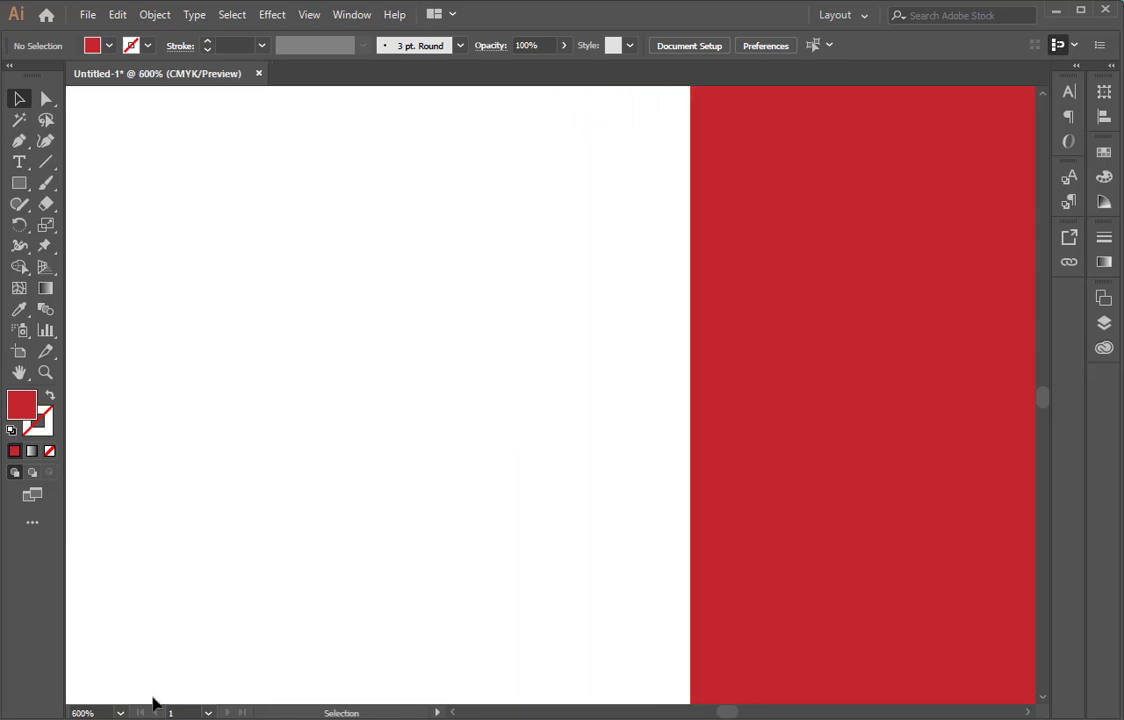
pyautogui.click(118, 712)
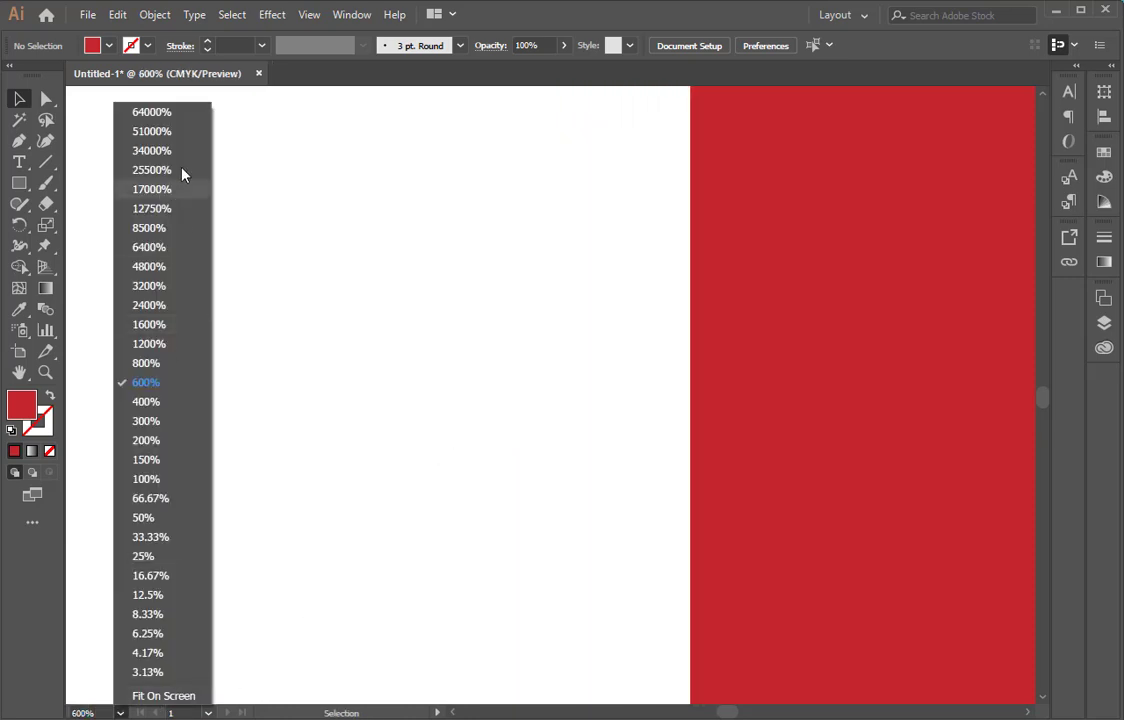
pyautogui.click(150, 479)
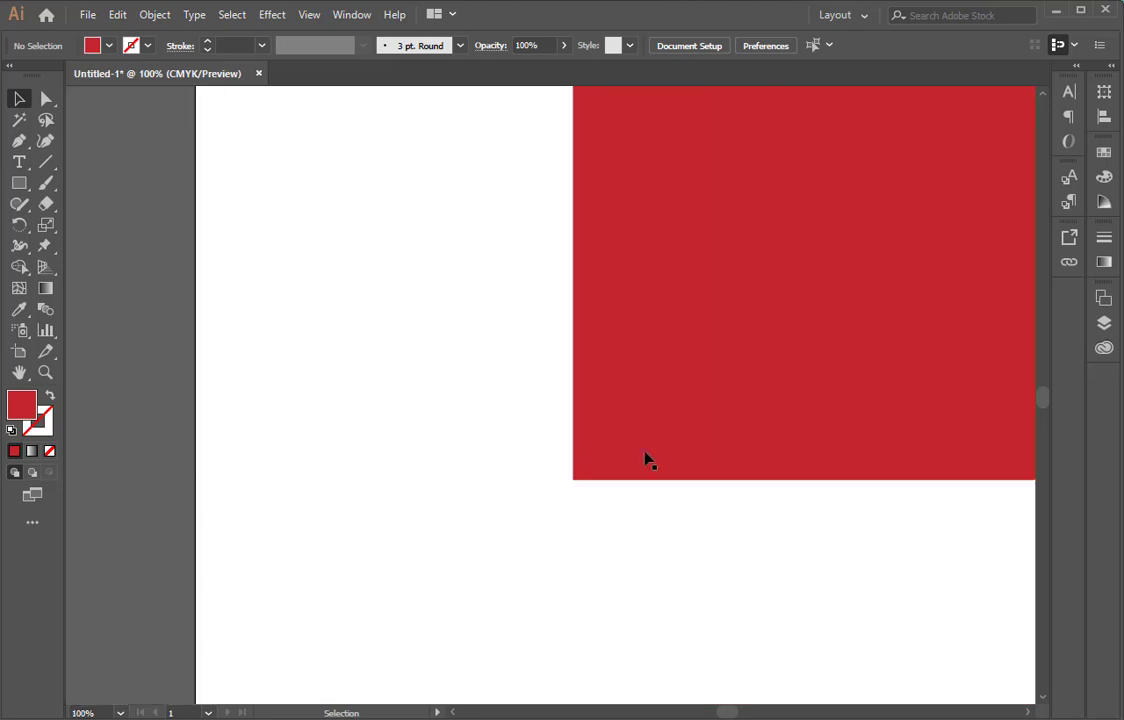
# Pan the view and nudge the red rectangle right and down several times
pyautogui.moveTo(823, 389)
pyautogui.mouseDown()
pyautogui.moveTo(647, 474)
pyautogui.moveTo(492, 444)
pyautogui.moveTo(567, 454)
pyautogui.moveTo(557, 460)
pyautogui.mouseUp()
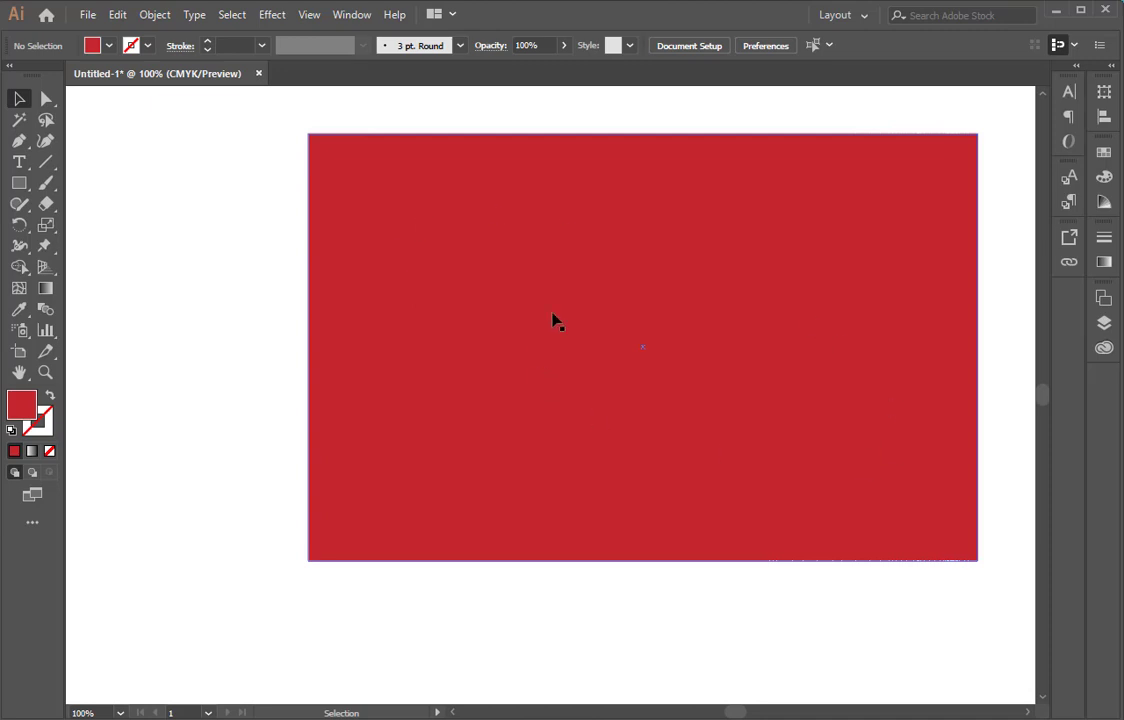
pyautogui.moveTo(740, 340); pyautogui.dragTo(603, 336)
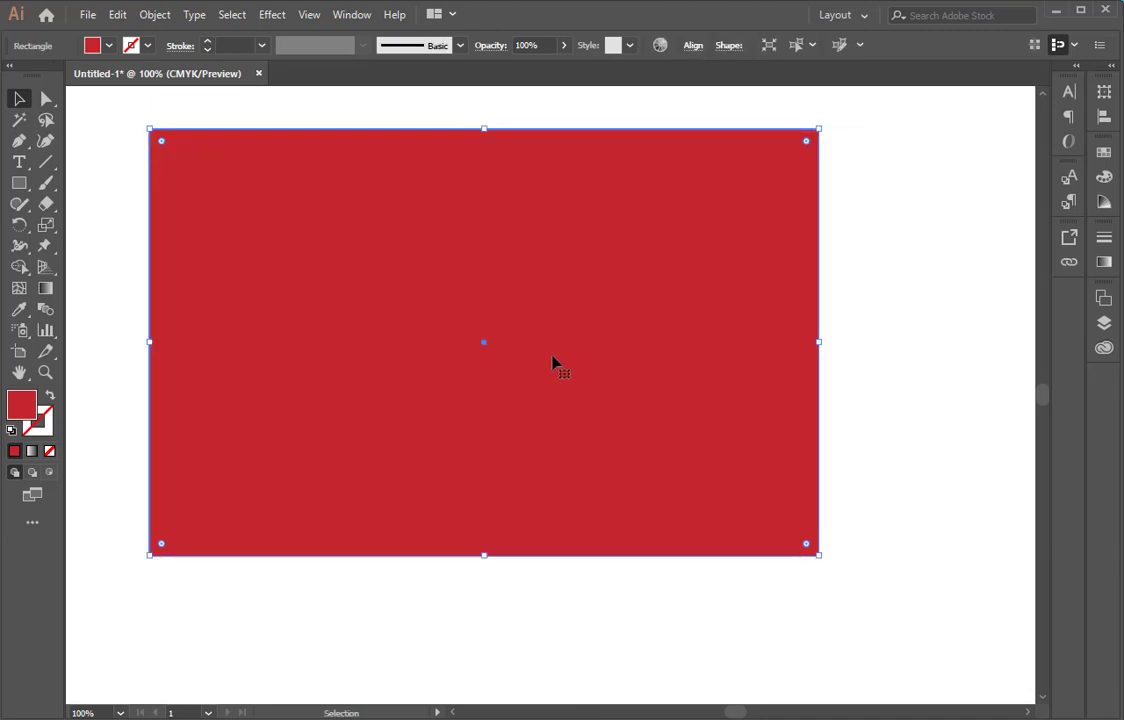
pyautogui.click(868, 361)
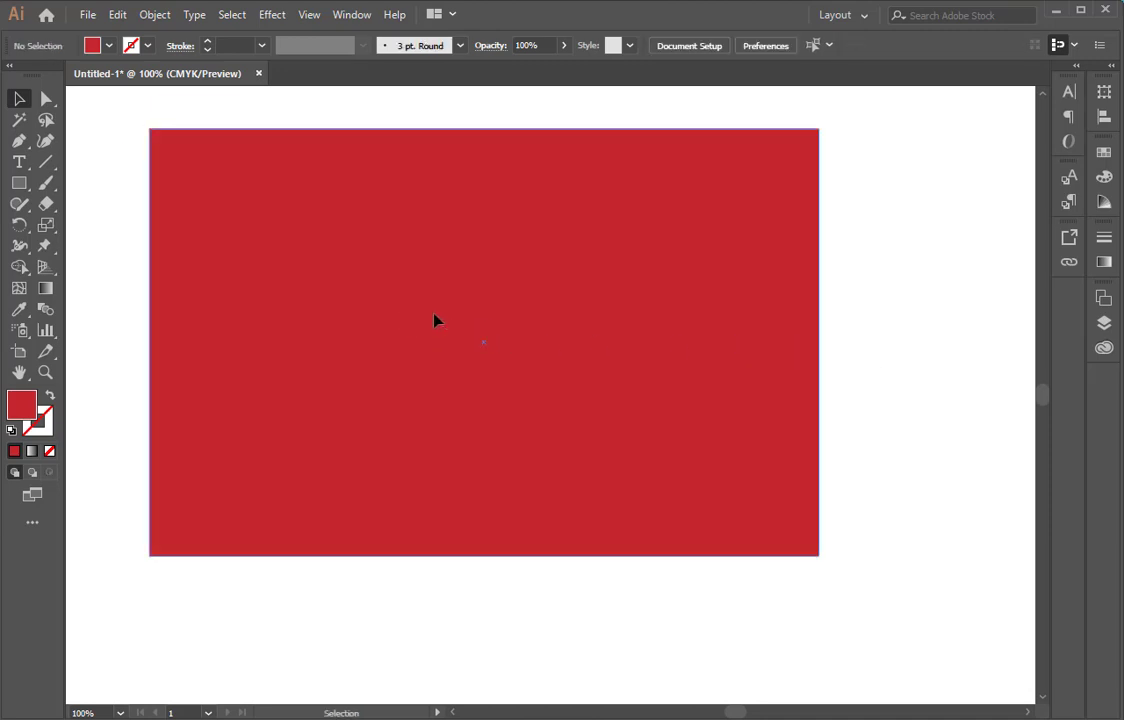
pyautogui.moveTo(434, 320); pyautogui.dragTo(503, 332)
pyautogui.moveTo(437, 297); pyautogui.dragTo(507, 314)
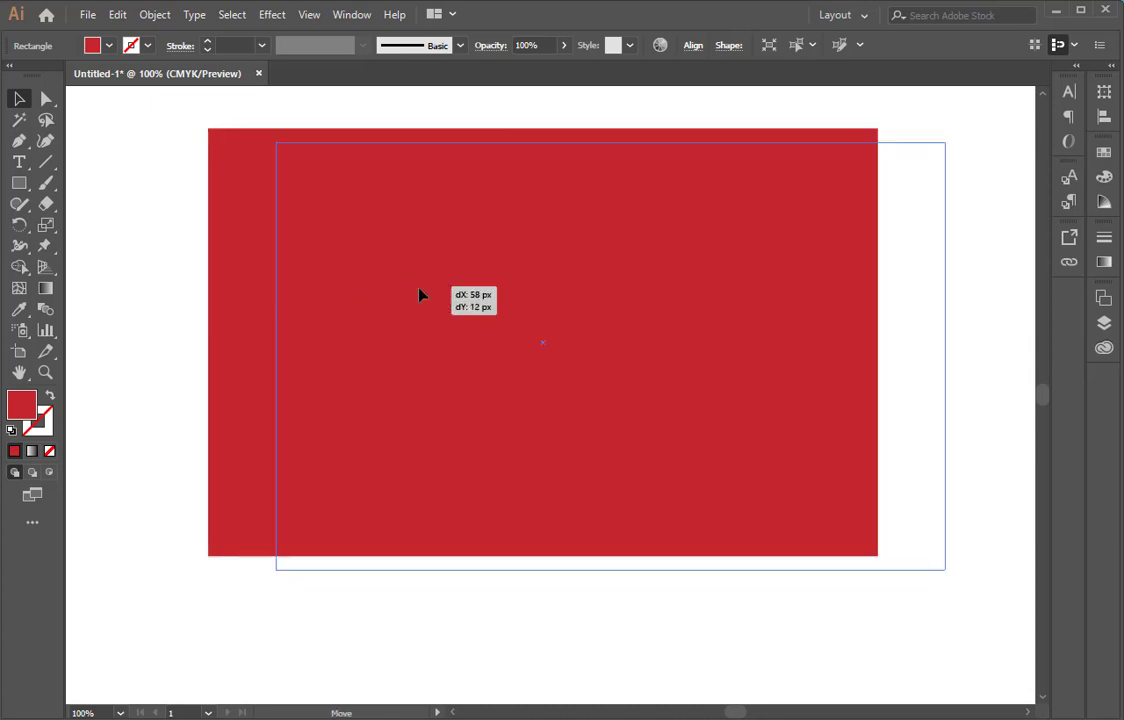
pyautogui.click(181, 291)
pyautogui.moveTo(560, 405); pyautogui.dragTo(554, 428)
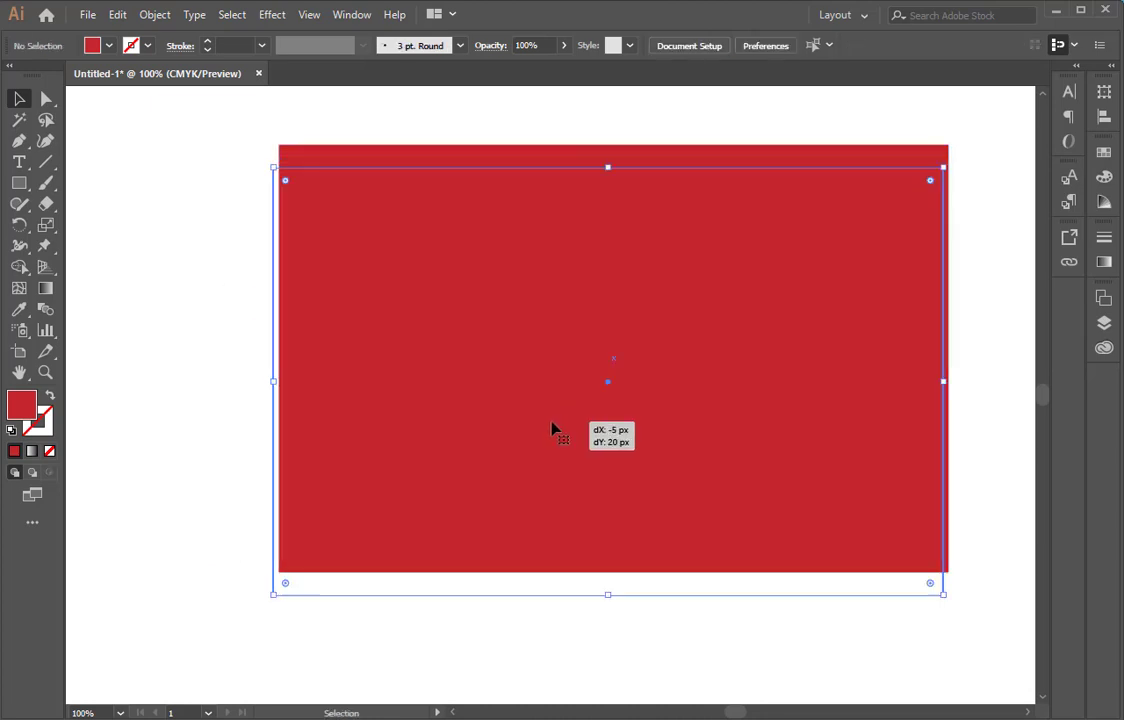
pyautogui.click(218, 243)
pyautogui.moveTo(377, 304); pyautogui.dragTo(377, 304)
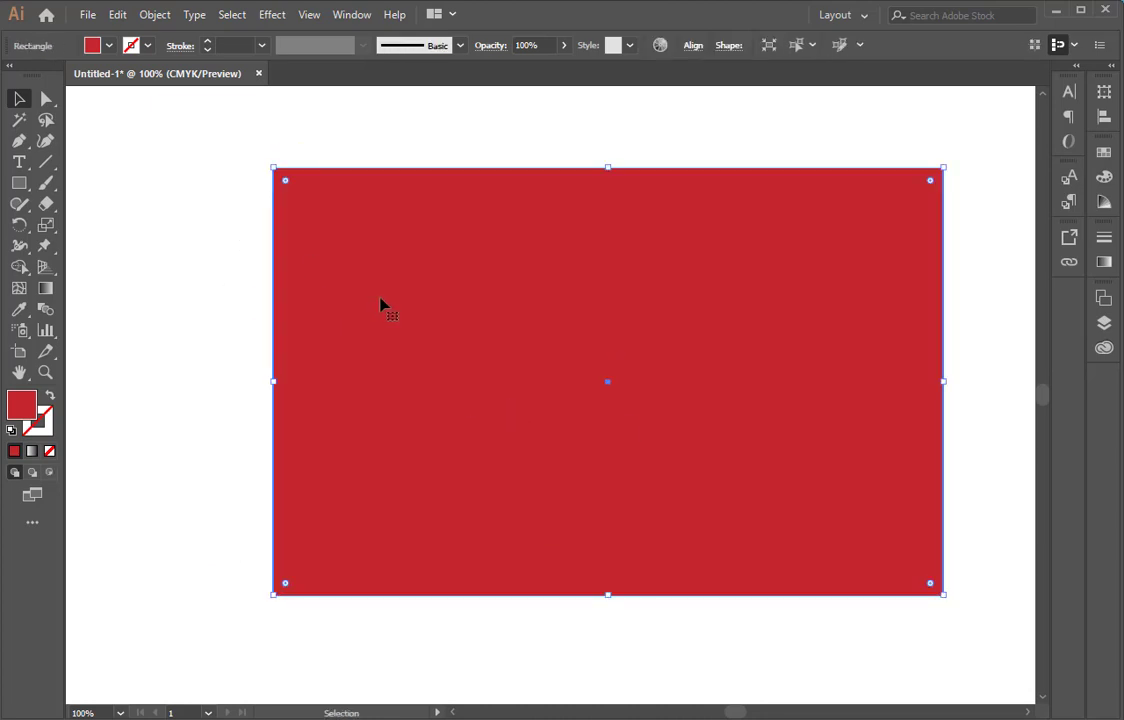
pyautogui.hotkey('ctrl', 'shift', 'a')
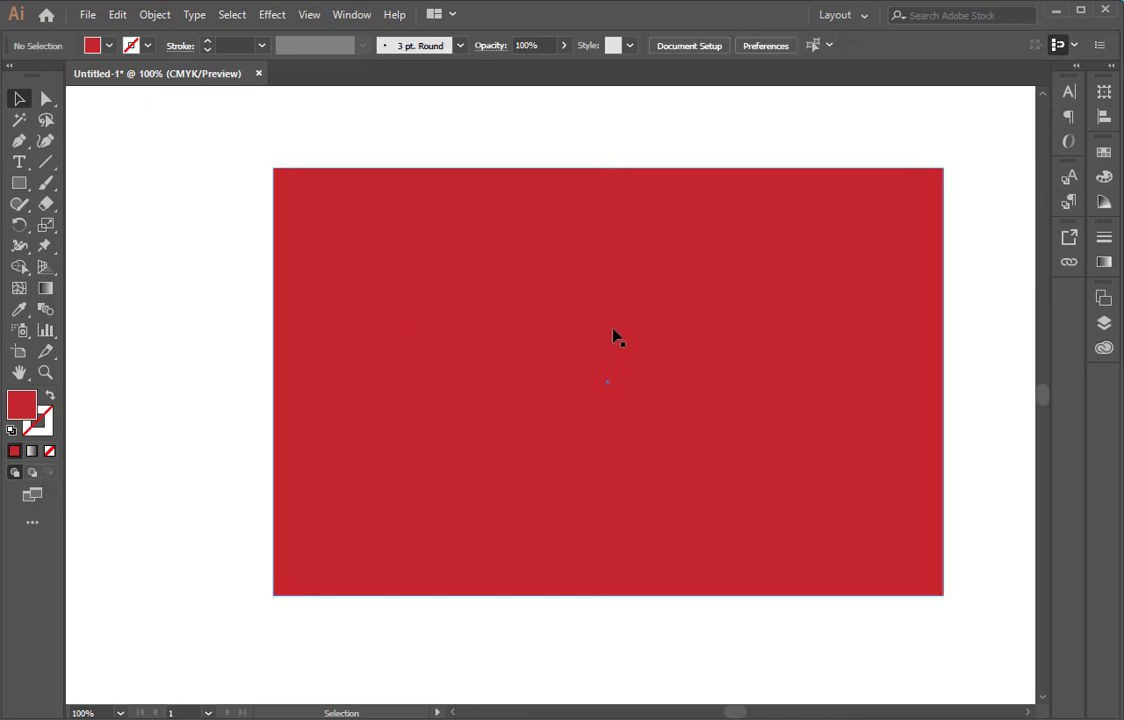
# Shift the rectangle up and left, then reselect it with marquee drags
pyautogui.moveTo(595, 381); pyautogui.dragTo(533, 373)
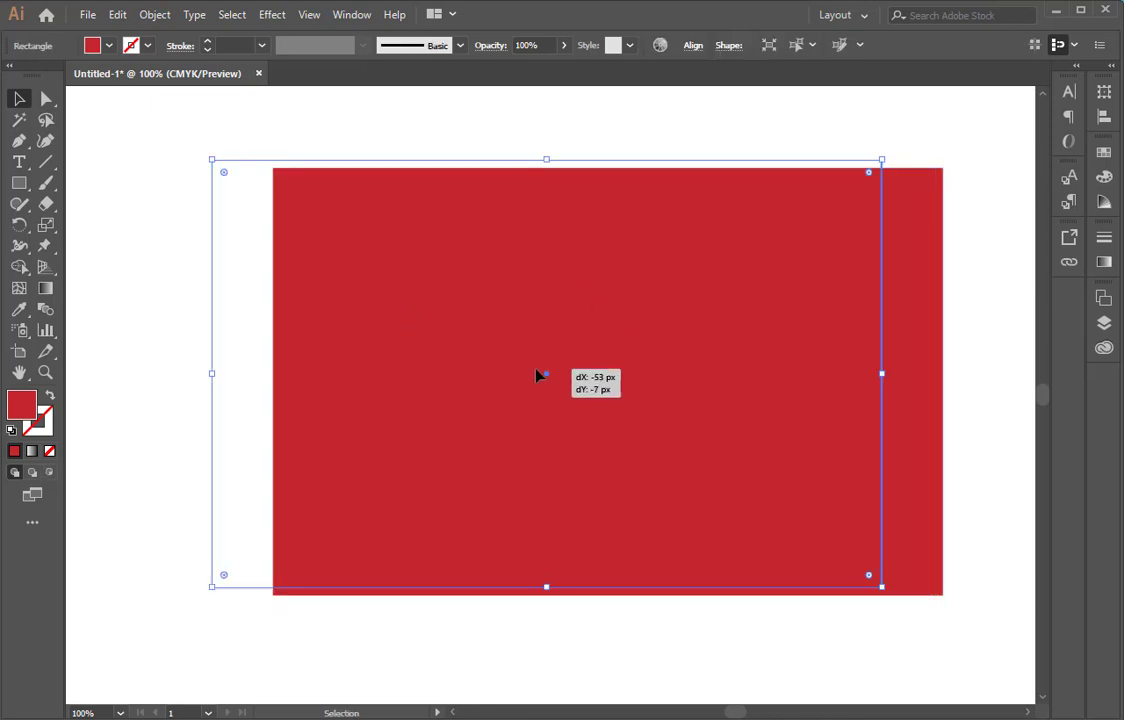
pyautogui.moveTo(417, 309); pyautogui.dragTo(446, 323)
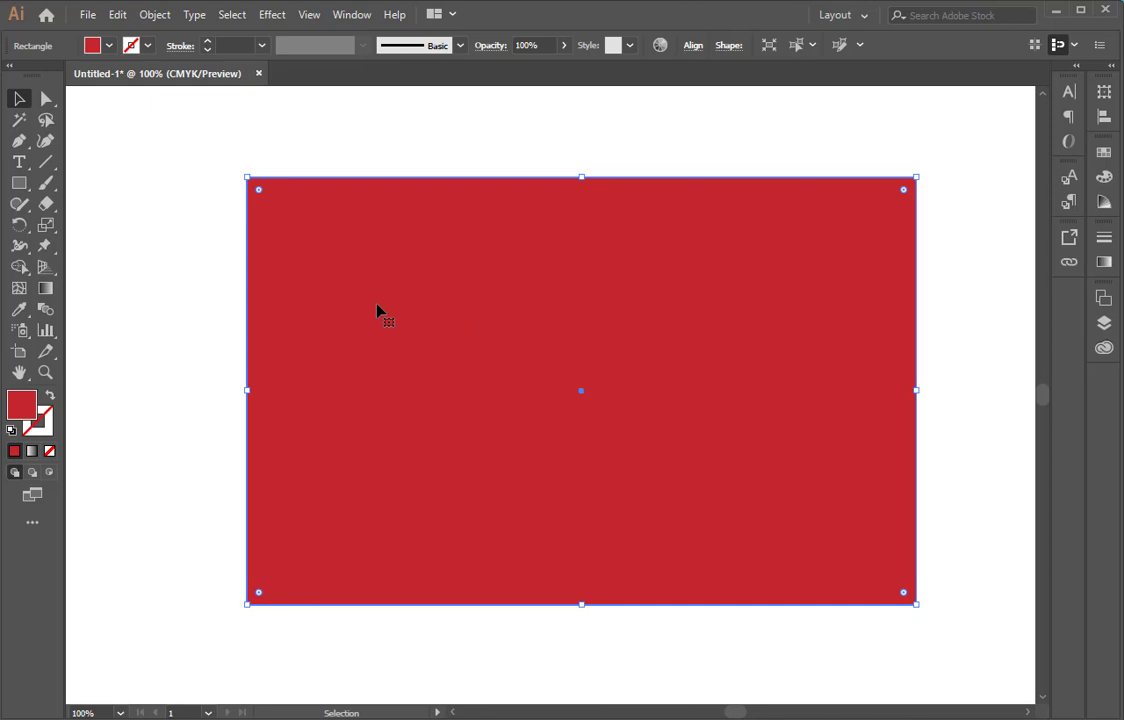
pyautogui.click(170, 217)
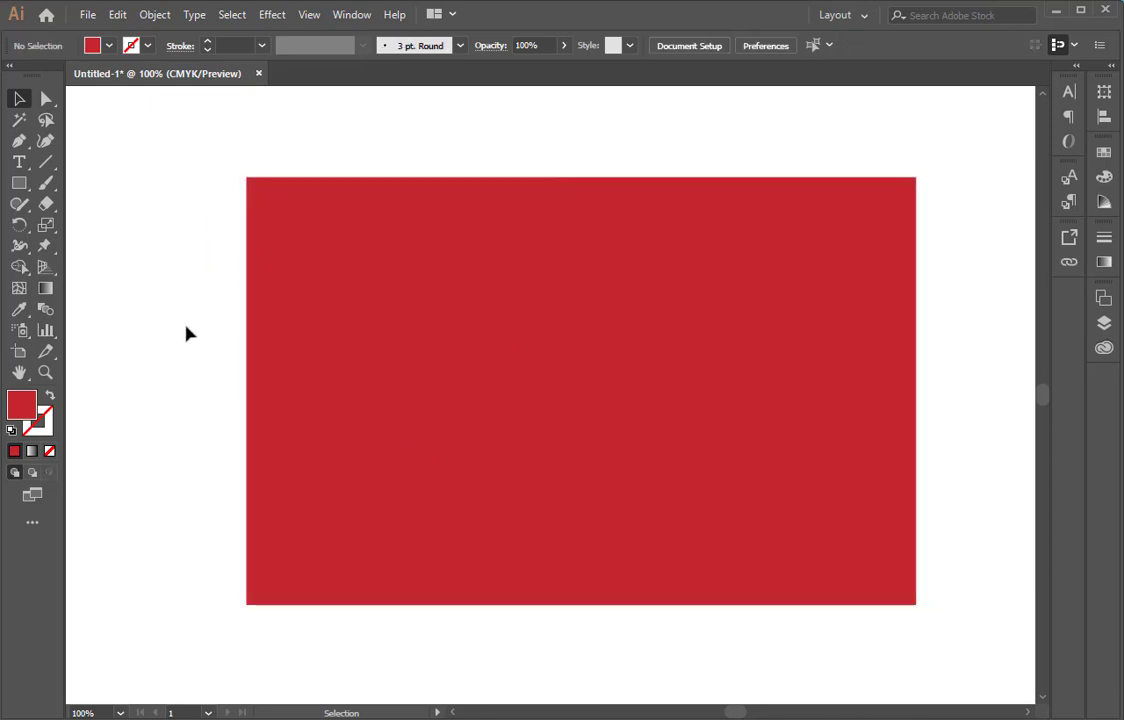
pyautogui.moveTo(346, 284)
pyautogui.mouseDown()
pyautogui.moveTo(339, 265)
pyautogui.moveTo(330, 273)
pyautogui.mouseUp()
pyautogui.moveTo(410, 306)
pyautogui.mouseDown()
pyautogui.moveTo(381, 310)
pyautogui.moveTo(452, 314)
pyautogui.moveTo(448, 332)
pyautogui.moveTo(420, 326)
pyautogui.moveTo(468, 320)
pyautogui.mouseUp()
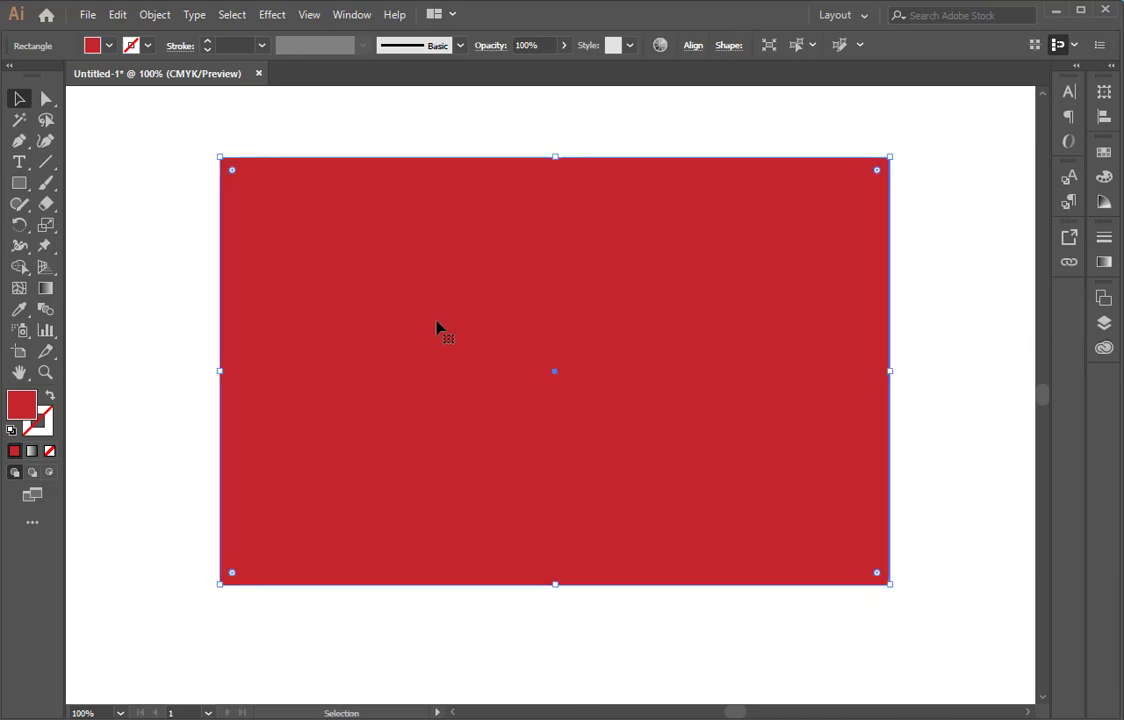
pyautogui.click(153, 258)
pyautogui.moveTo(171, 216); pyautogui.dragTo(376, 414)
pyautogui.click(116, 226)
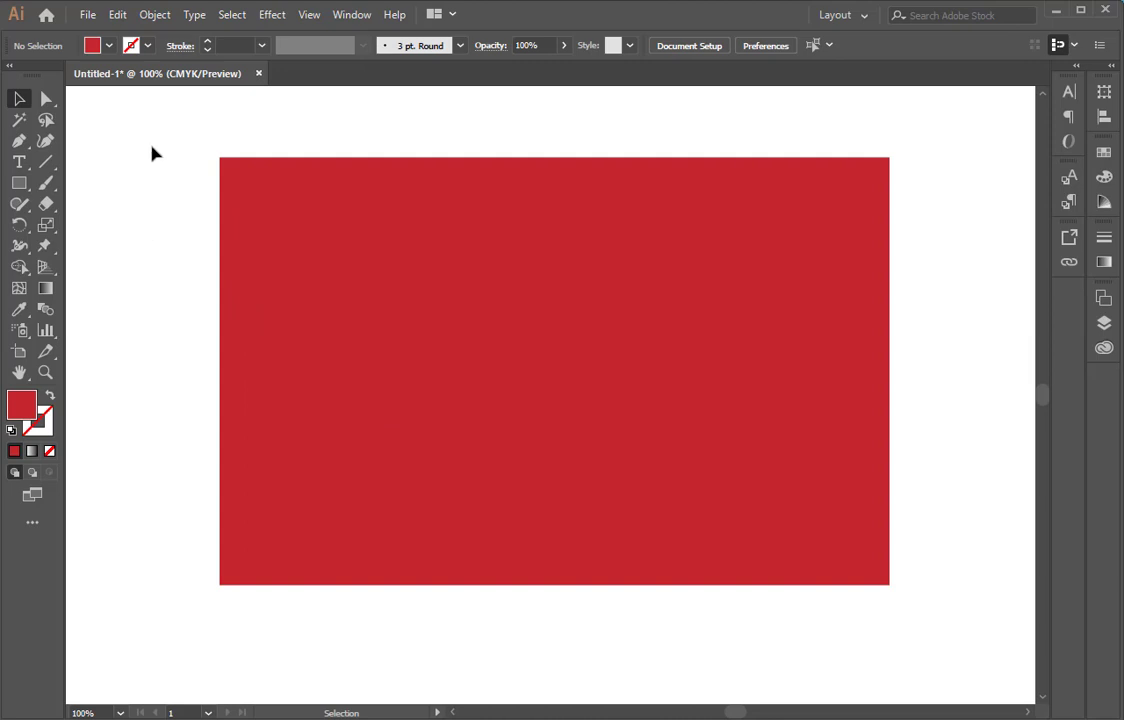
pyautogui.moveTo(144, 125); pyautogui.dragTo(406, 383)
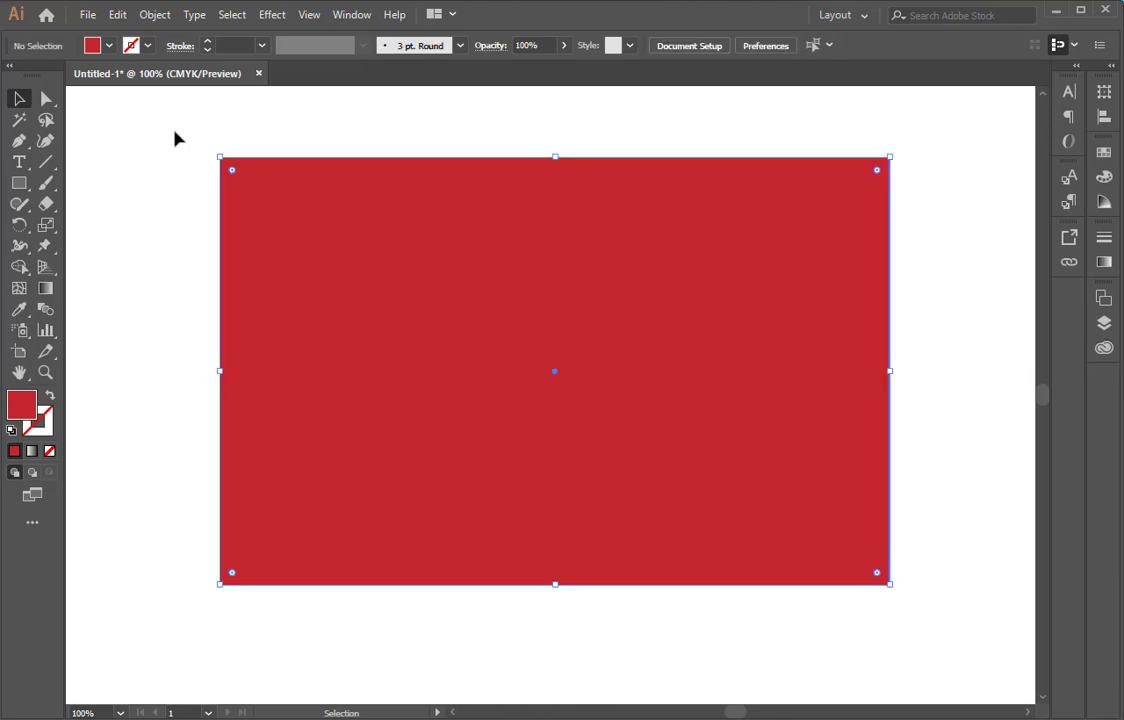
pyautogui.moveTo(175, 138); pyautogui.dragTo(320, 343)
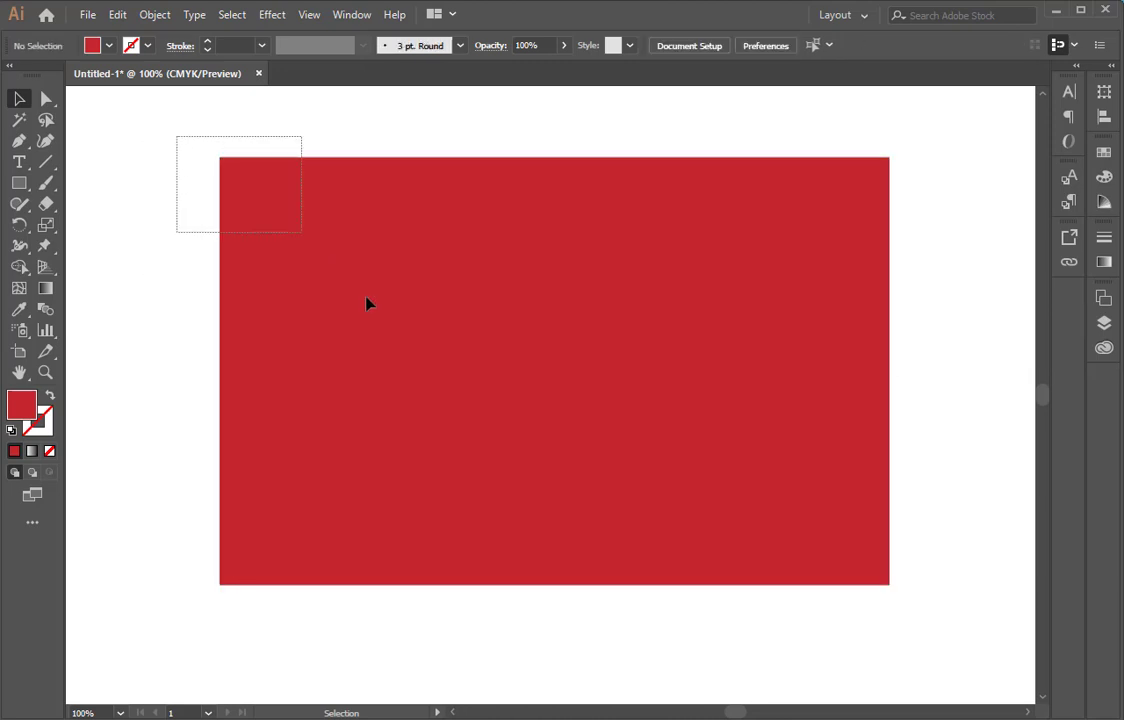
pyautogui.click(158, 210)
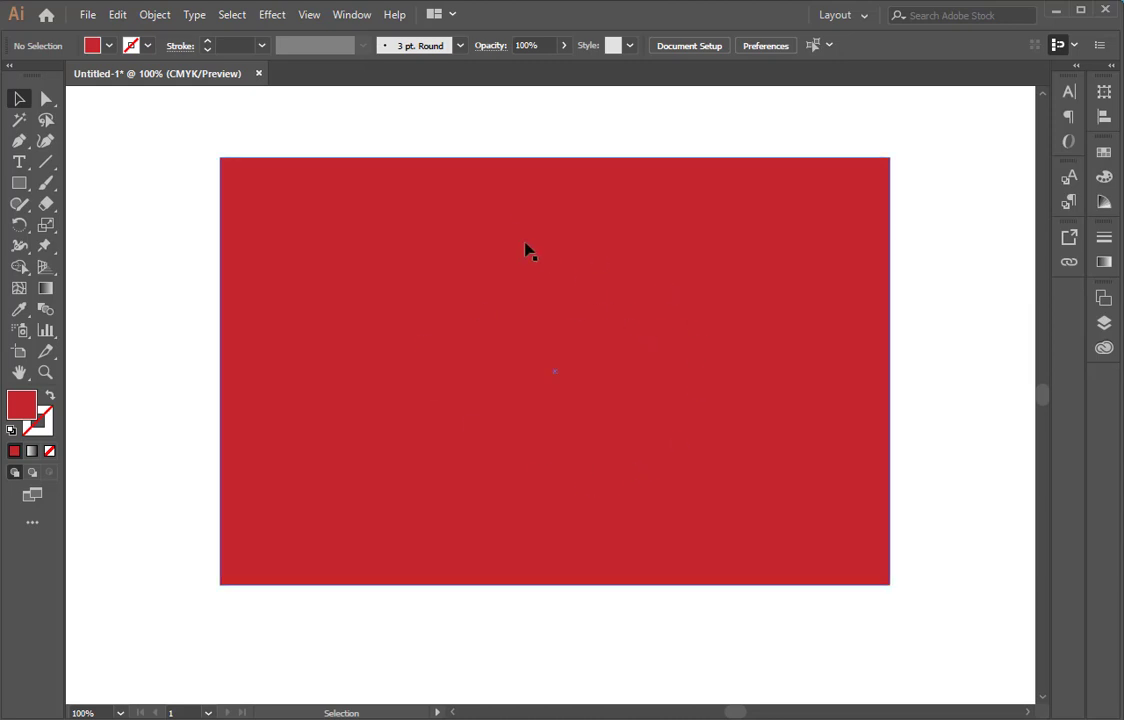
# Drag the red rectangle slightly right into its final position and deselect it
pyautogui.moveTo(480, 366)
pyautogui.mouseDown()
pyautogui.moveTo(510, 371)
pyautogui.moveTo(463, 342)
pyautogui.mouseUp()
pyautogui.moveTo(391, 281); pyautogui.dragTo(409, 316)
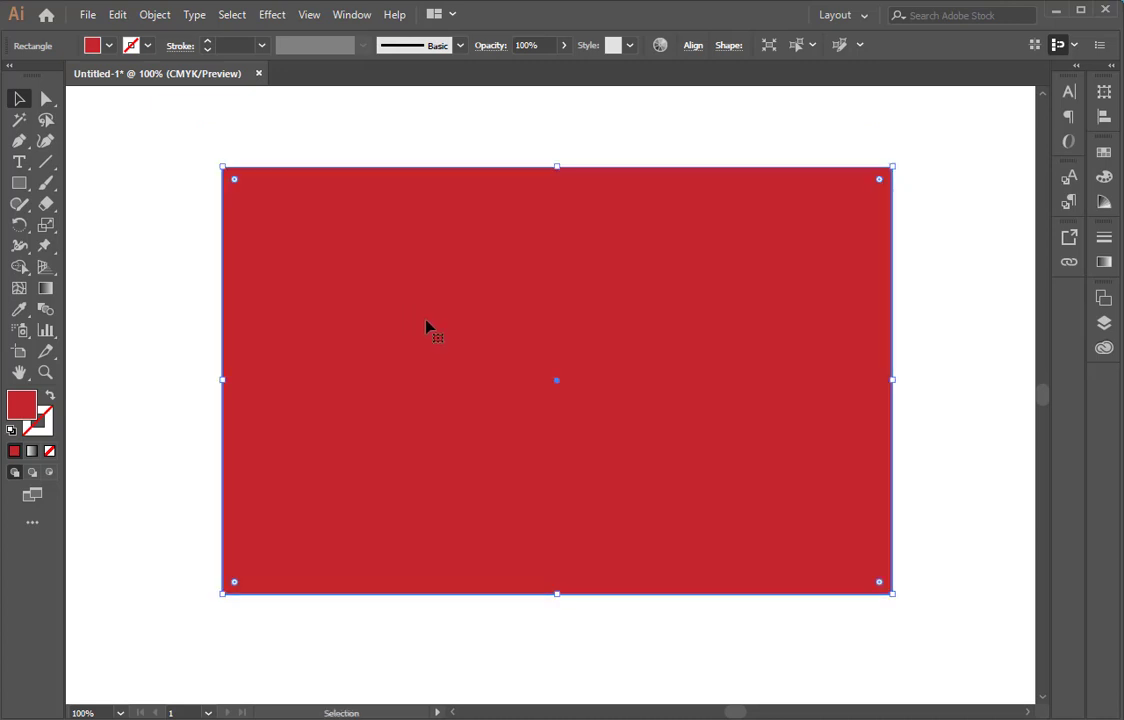
pyautogui.moveTo(479, 355); pyautogui.dragTo(456, 347)
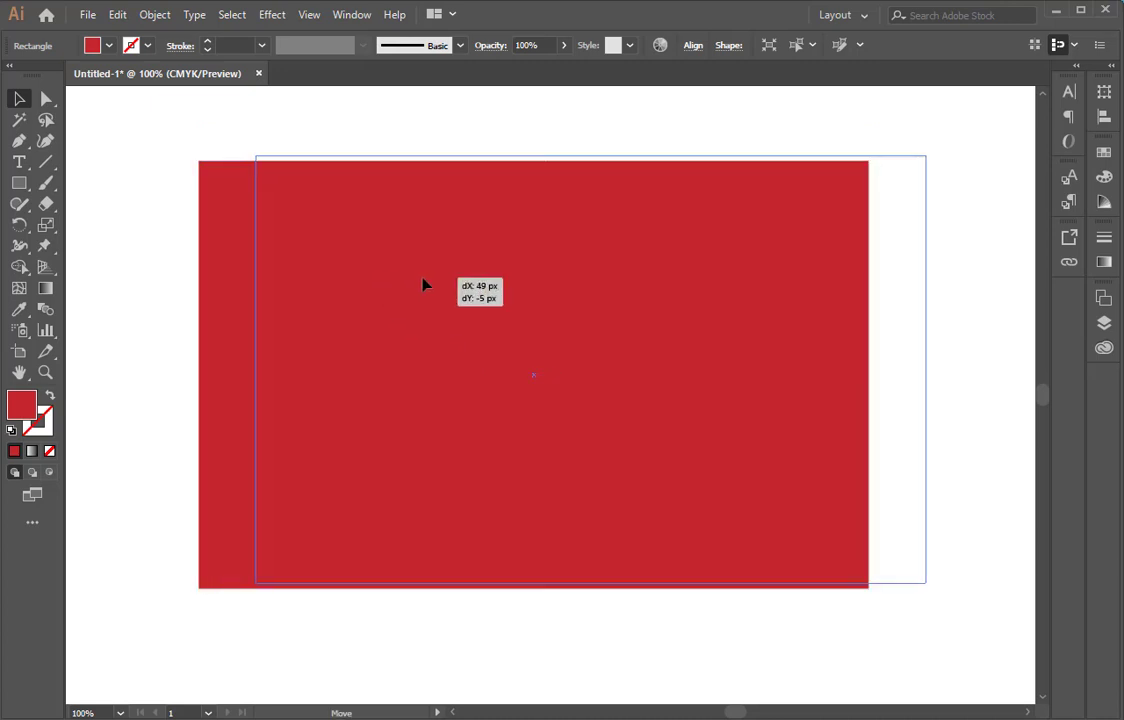
pyautogui.moveTo(359, 289); pyautogui.dragTo(416, 283)
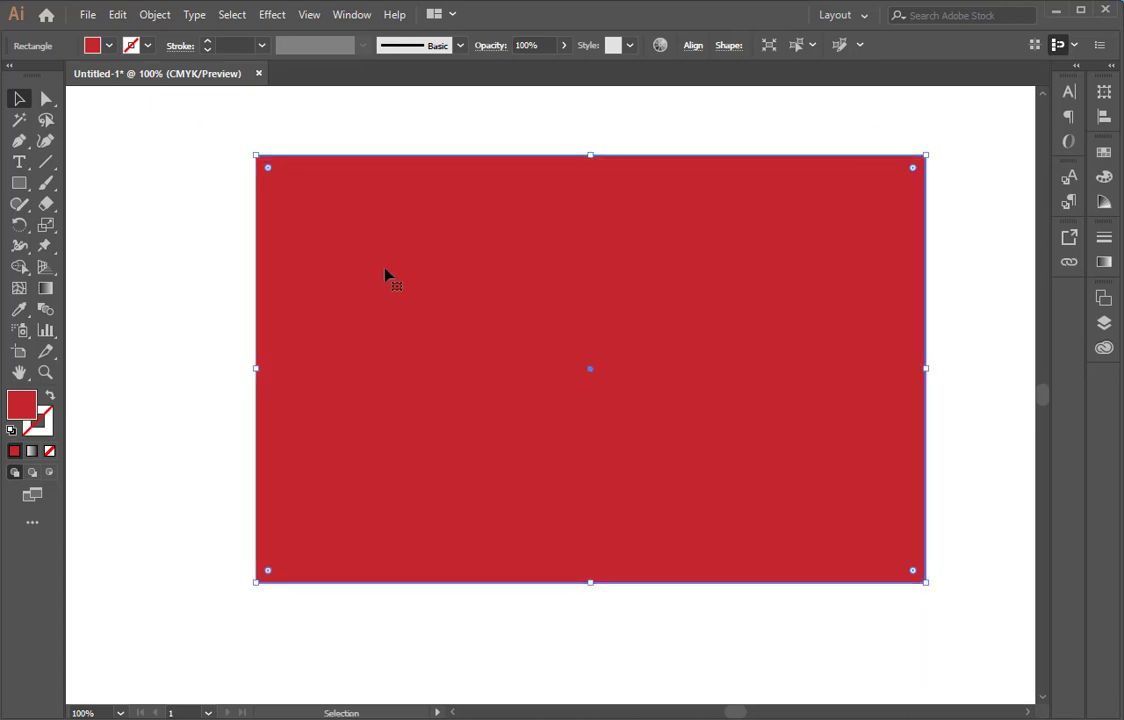
pyautogui.click(195, 258)
pyautogui.click(115, 16)
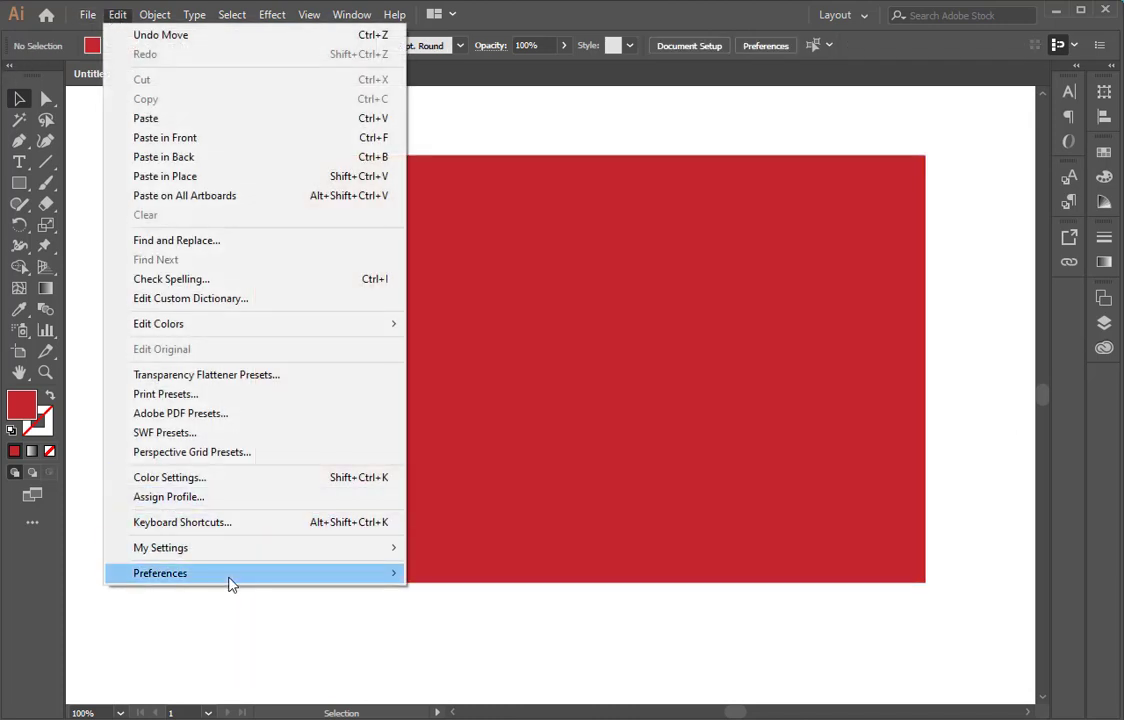
pyautogui.moveTo(250, 573)
pyautogui.click(503, 577)
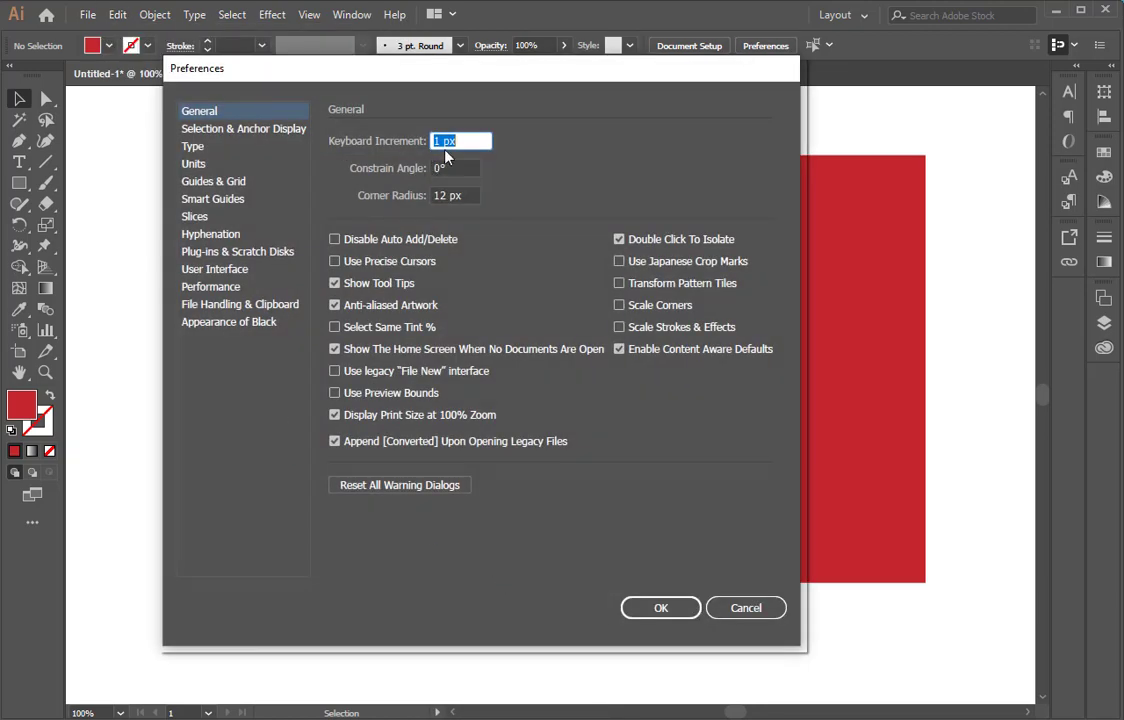
pyautogui.click(213, 117)
pyautogui.press('Tab')
pyautogui.click(752, 607)
# Resize the red rectangle into a square by dragging its left and bottom edges inward
pyautogui.click(362, 359)
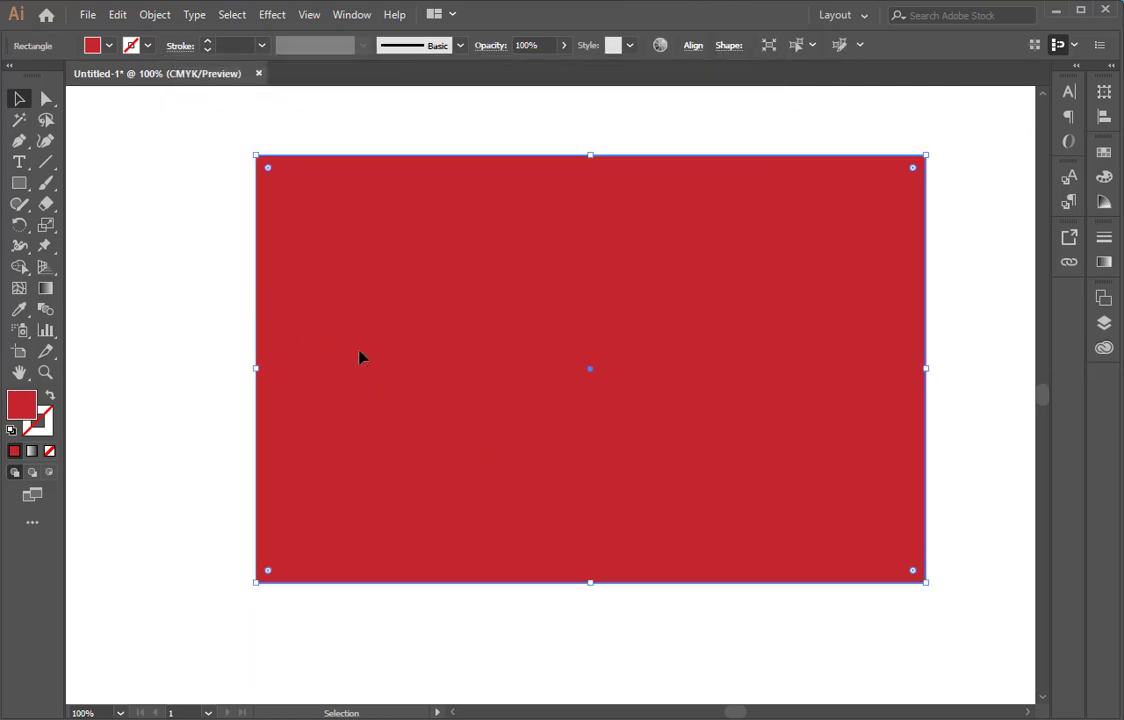
pyautogui.press('Right')
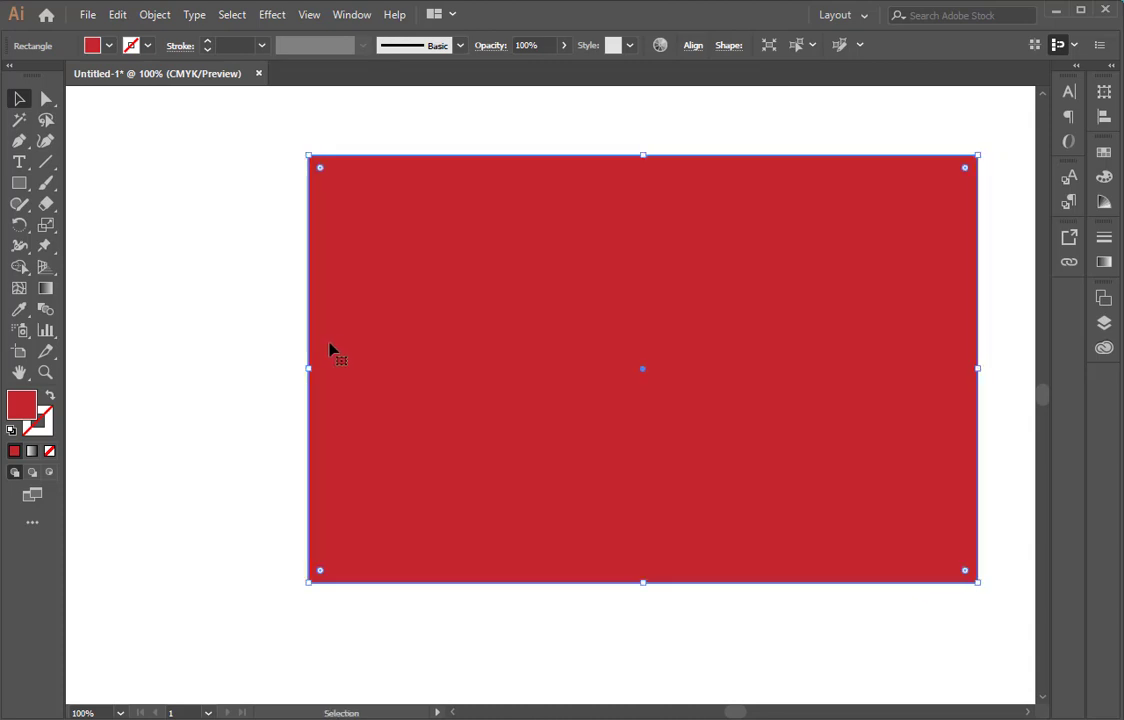
pyautogui.moveTo(309, 369); pyautogui.dragTo(692, 369)
pyautogui.moveTo(838, 584); pyautogui.dragTo(835, 444)
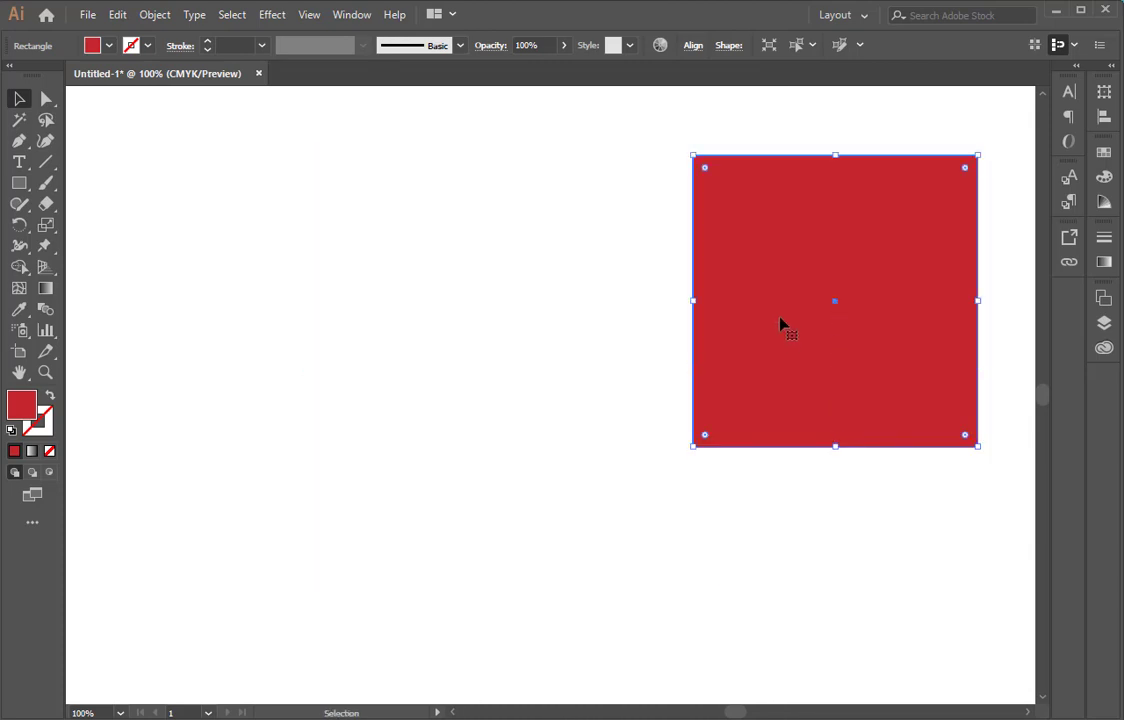
# Move the square left, then nudge it with the arrow keys into position
pyautogui.moveTo(762, 358); pyautogui.dragTo(680, 367)
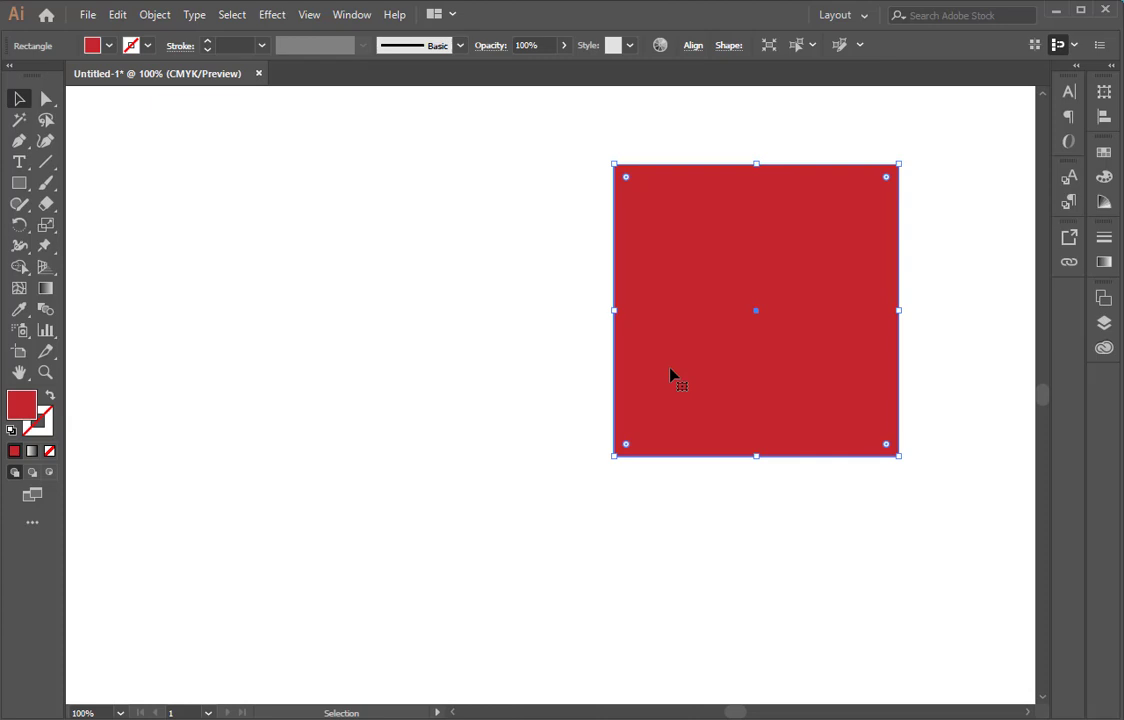
pyautogui.press('Left')
pyautogui.press('Left')
pyautogui.press('Left')
pyautogui.press('Left')
pyautogui.press('Left')
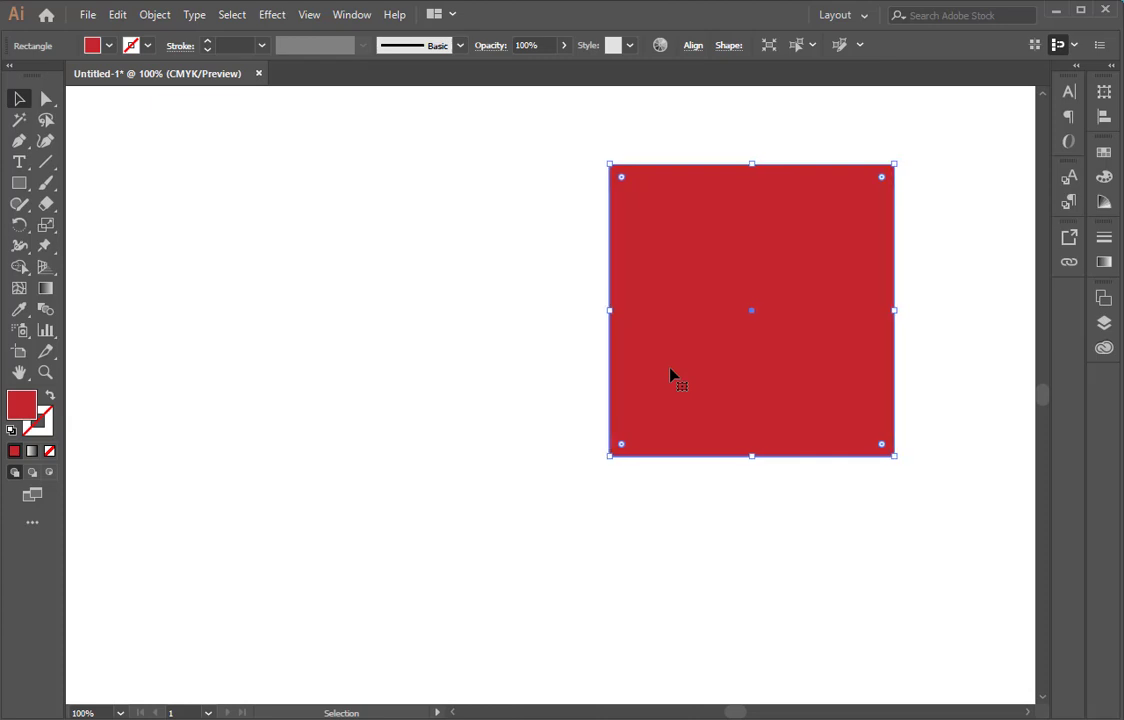
pyautogui.press('Left')
pyautogui.press('Left')
pyautogui.press('Left')
pyautogui.press('Left')
pyautogui.press('Left')
pyautogui.press('Left')
pyautogui.press('Left')
pyautogui.press('Left')
pyautogui.press('Left')
pyautogui.press('Left')
pyautogui.press('Left')
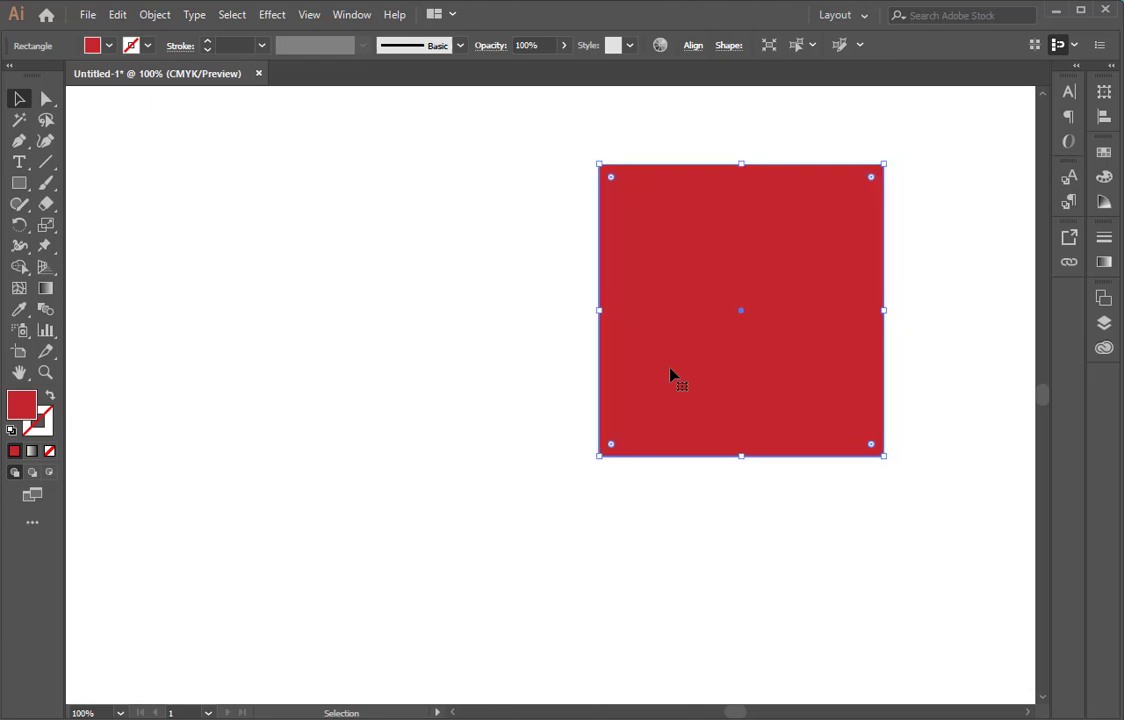
pyautogui.press('Left')
pyautogui.press('Left')
pyautogui.press('Left')
pyautogui.press('Left')
pyautogui.press('Left')
pyautogui.press('Left')
pyautogui.press('Left')
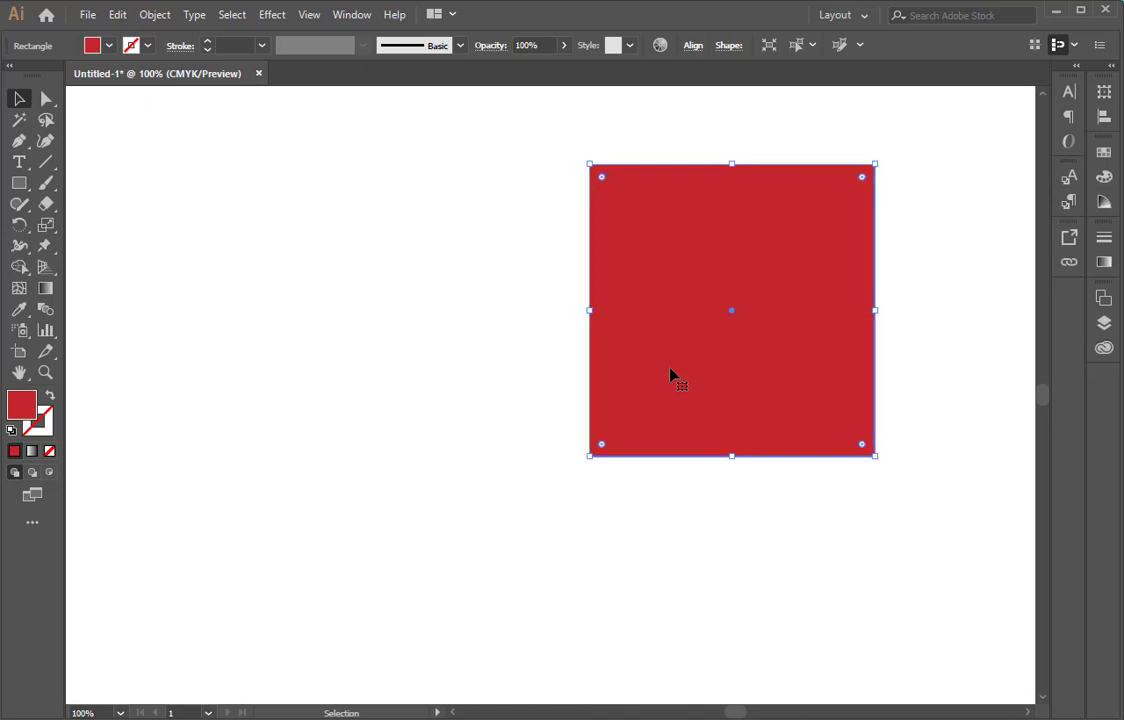
pyautogui.press('Left')
pyautogui.press('Left')
pyautogui.press('Left')
pyautogui.press('Left')
pyautogui.press('Left')
pyautogui.press('Left')
pyautogui.press('Left')
pyautogui.press('Left')
pyautogui.press('Left')
pyautogui.press('Left')
pyautogui.press('Left')
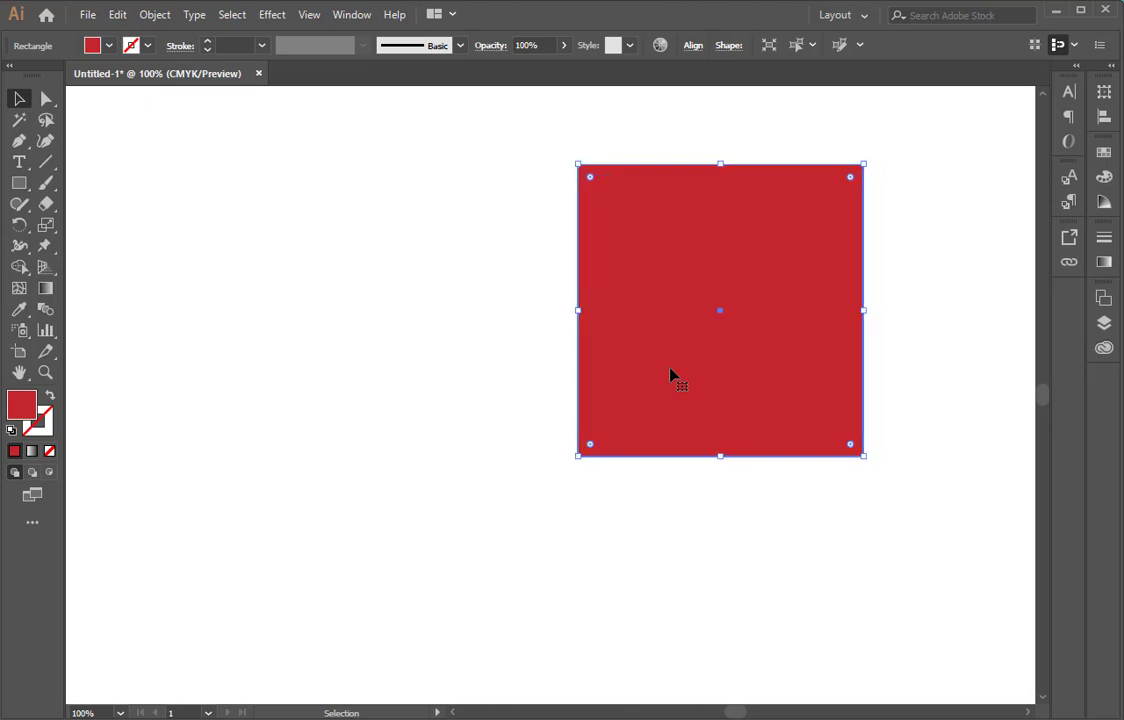
pyautogui.press('Left')
pyautogui.press('Left')
pyautogui.press('Right')
pyautogui.press('Right')
pyautogui.press('Right')
pyautogui.press('Right')
pyautogui.press('Right')
pyautogui.press('Right')
pyautogui.press('Right')
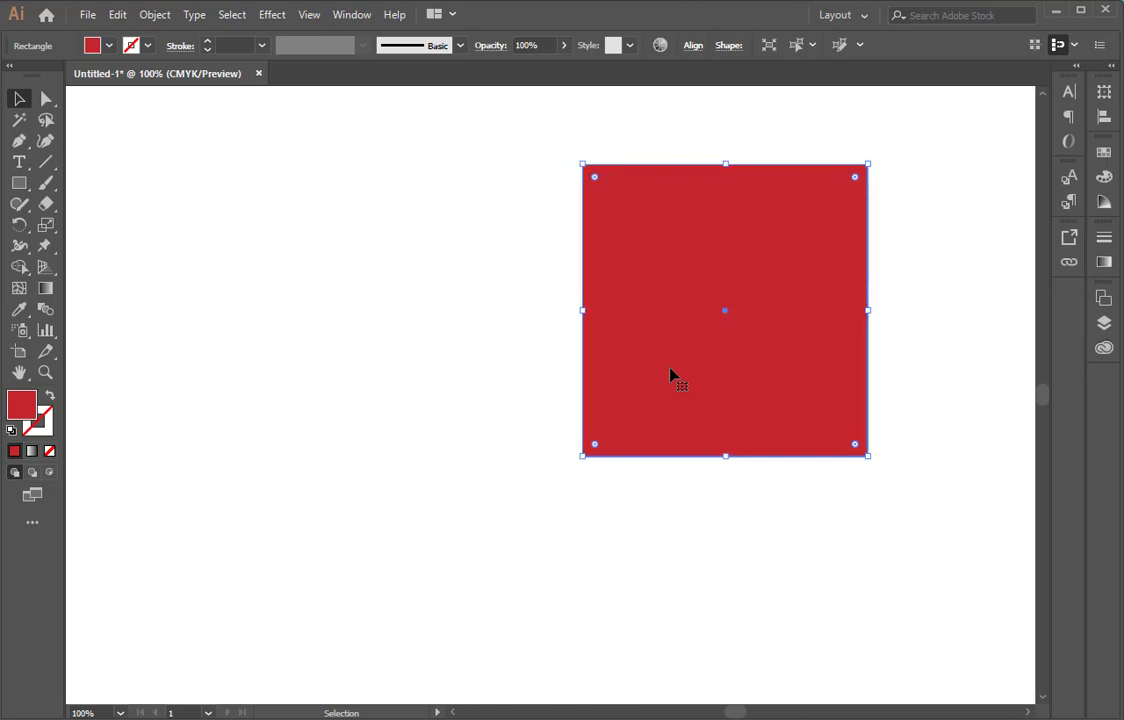
pyautogui.press('Up')
pyautogui.press('Up')
pyautogui.press('Up')
pyautogui.press('Up')
pyautogui.press('Up')
pyautogui.press('Up')
pyautogui.press('Up')
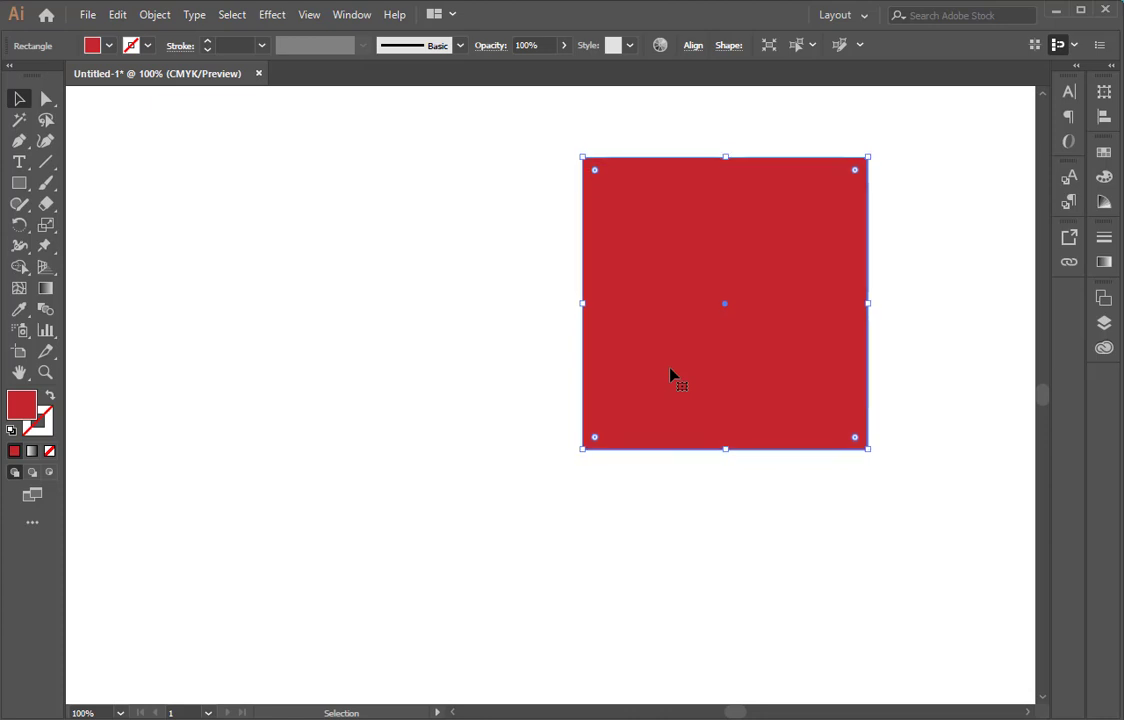
pyautogui.press('Down')
pyautogui.press('Down')
pyautogui.press('Down')
pyautogui.press('Down')
pyautogui.press('Down')
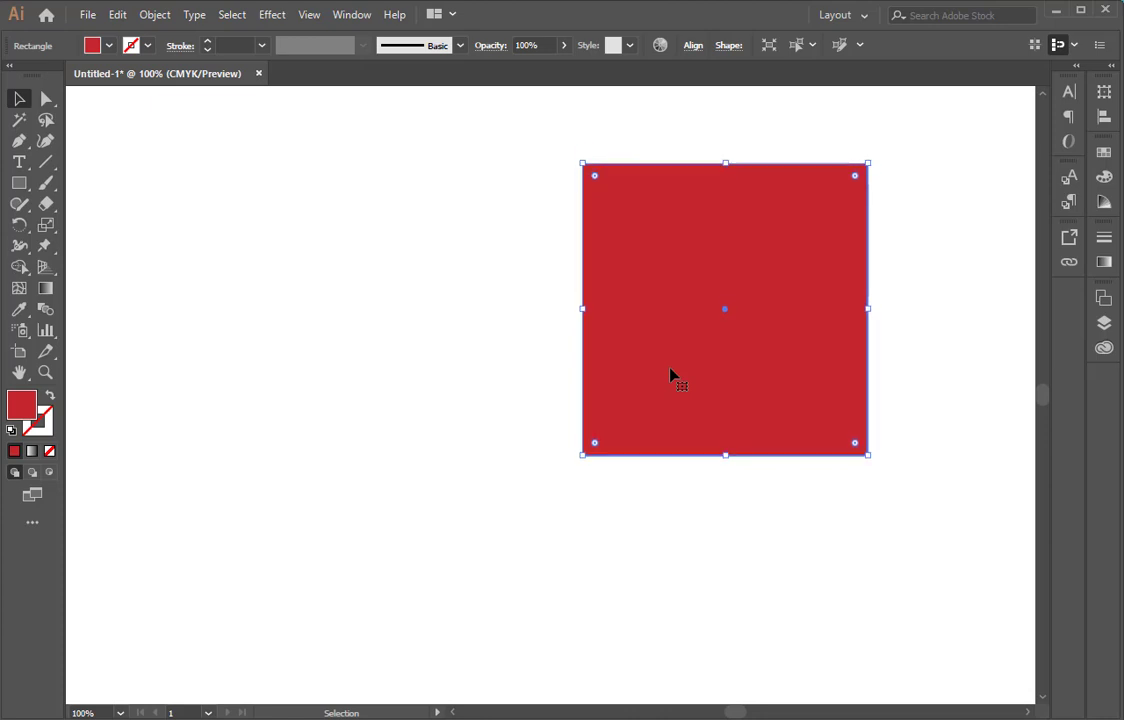
pyautogui.press('Down')
pyautogui.press('Down')
pyautogui.click(415, 346)
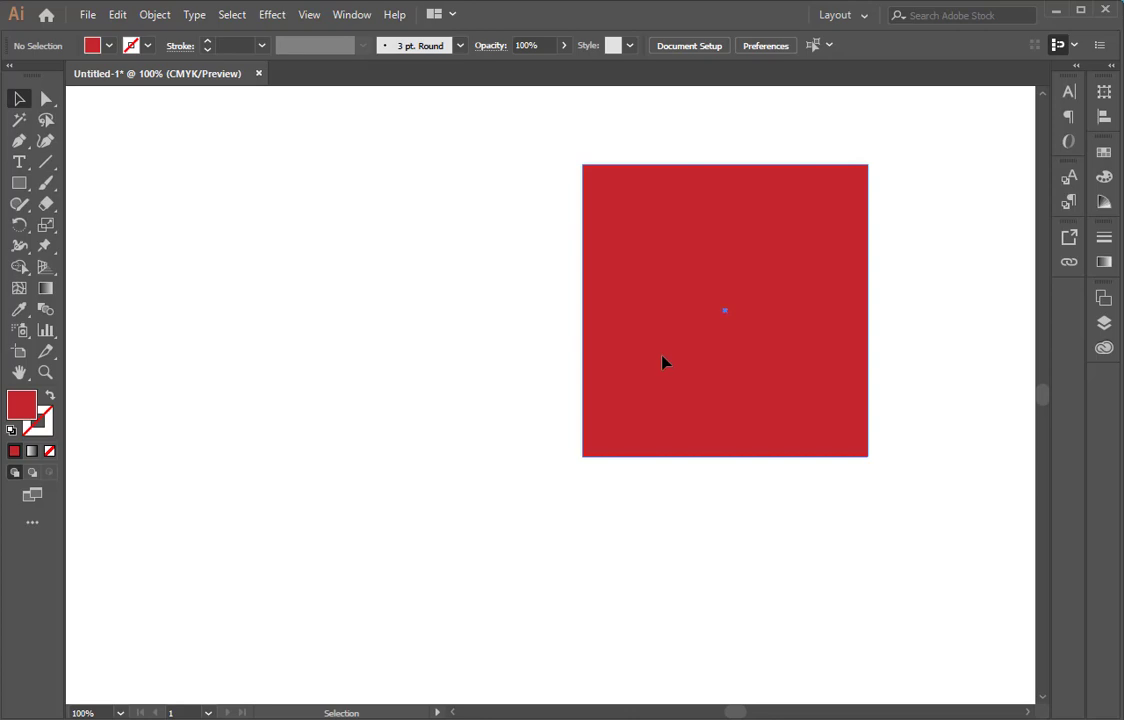
pyautogui.click(663, 362)
pyautogui.click(117, 14)
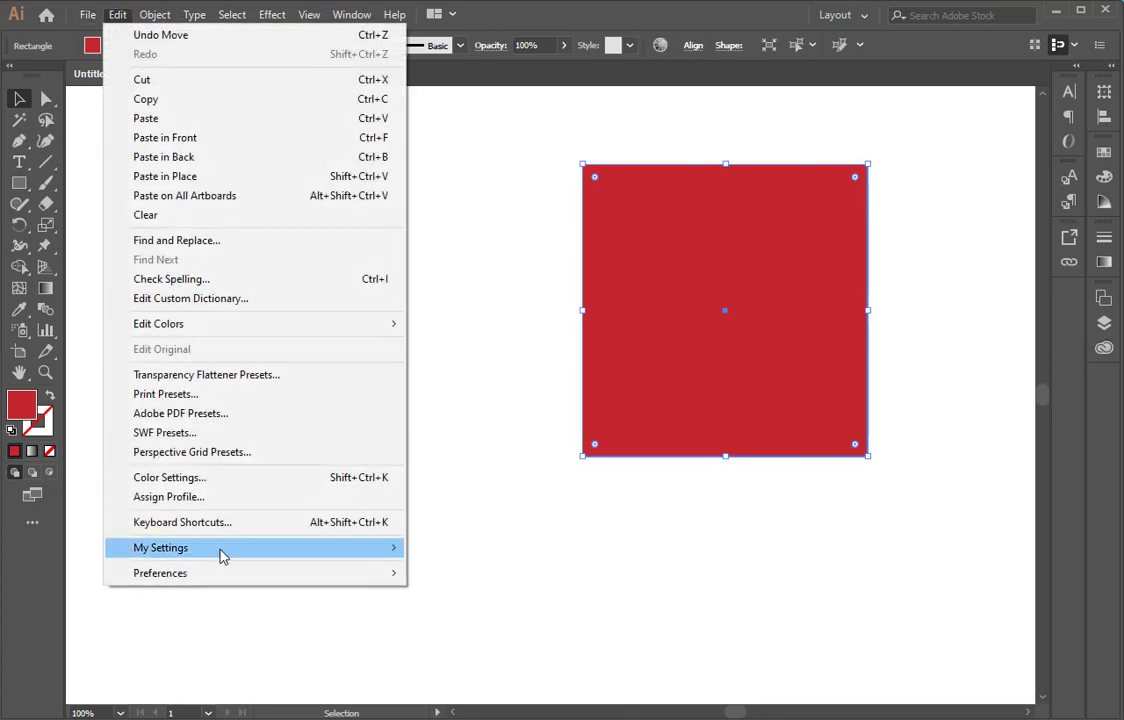
pyautogui.moveTo(160, 573)
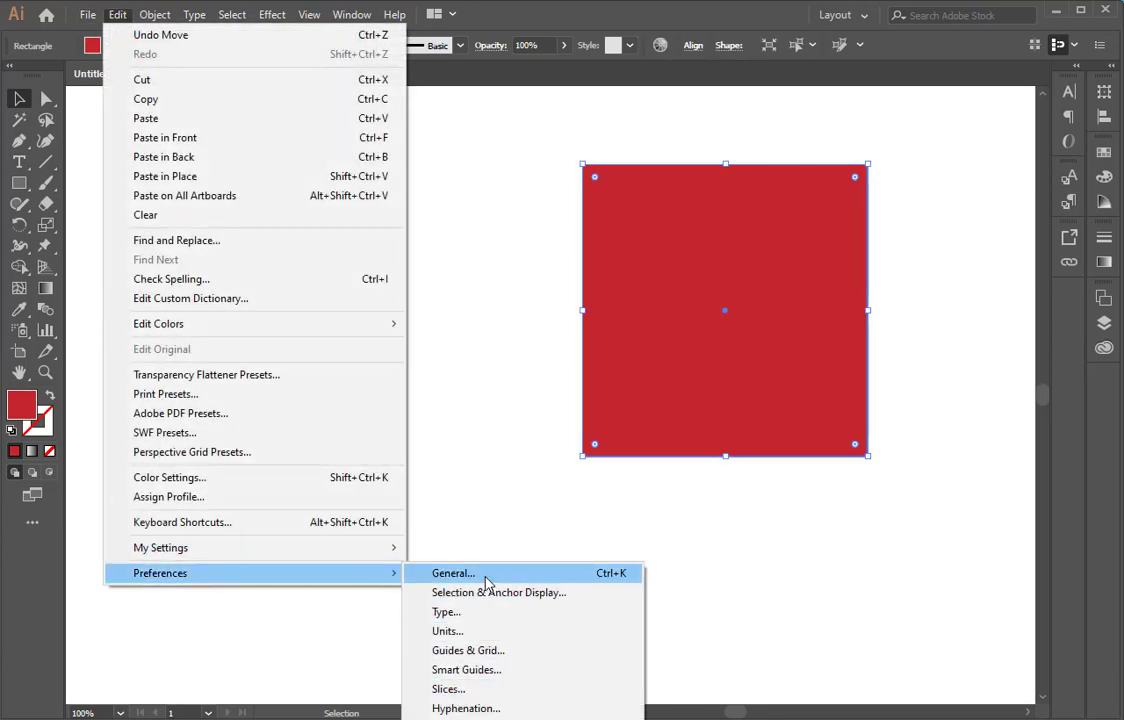
# Set Keyboard Increment to 5 px and nudge the square left twice in 5 px steps
pyautogui.click(487, 582)
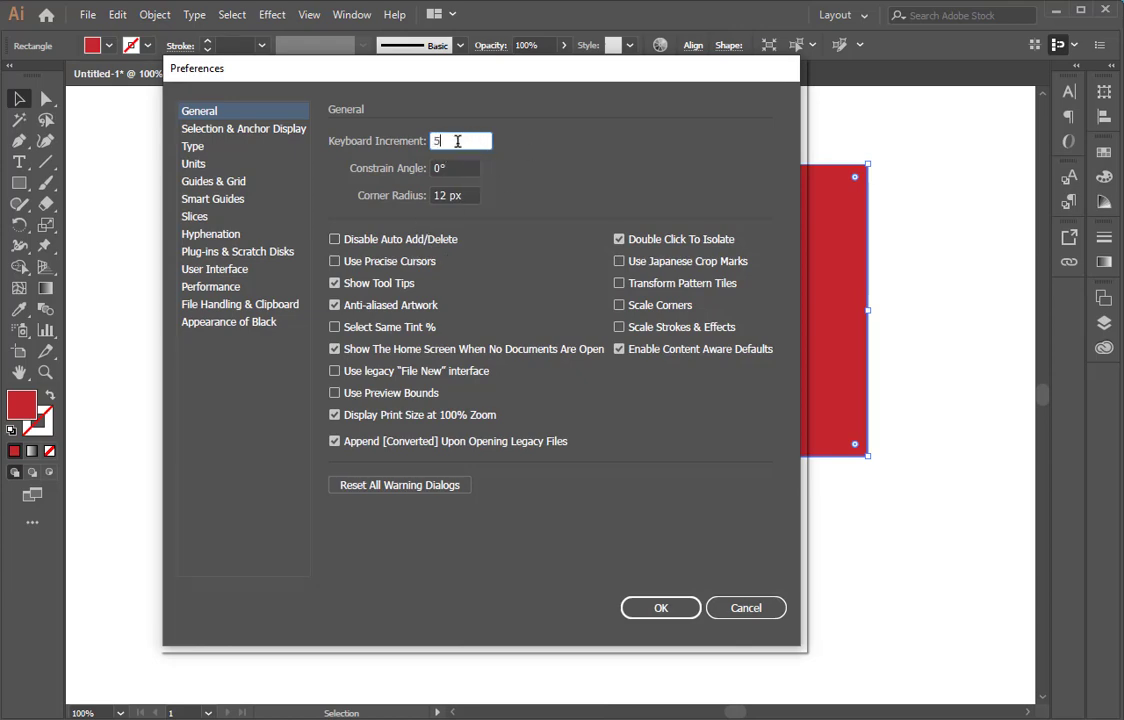
pyautogui.write('5')
pyautogui.click(652, 602)
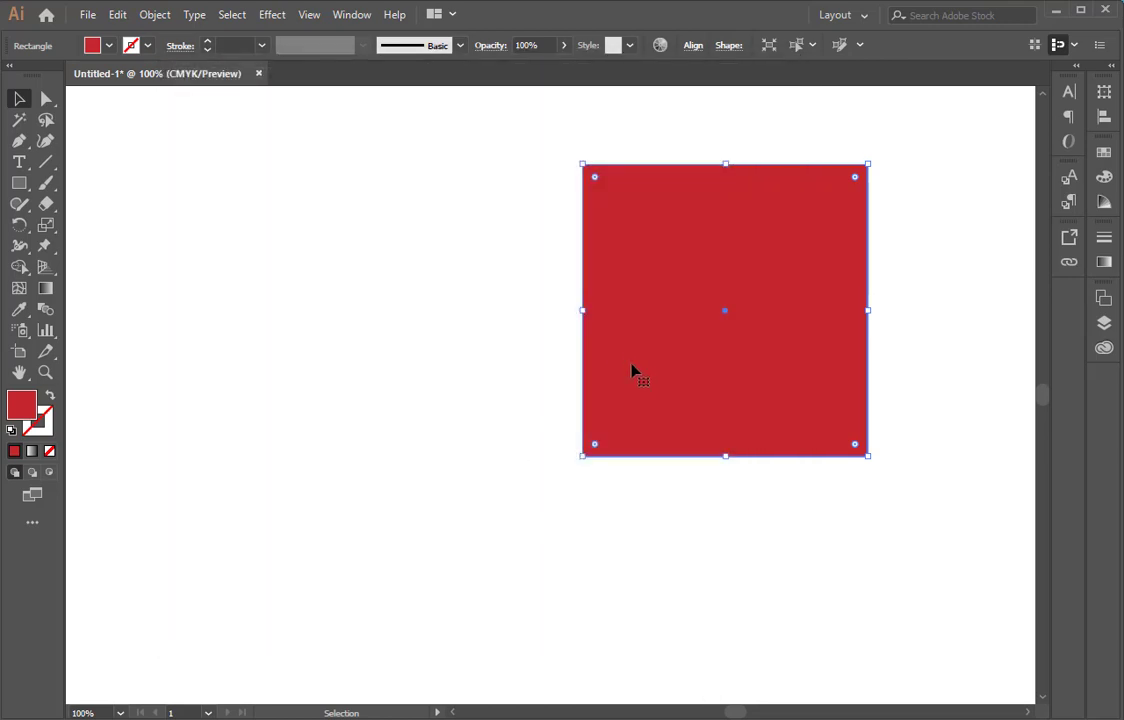
pyautogui.press('Left')
pyautogui.press('Left')
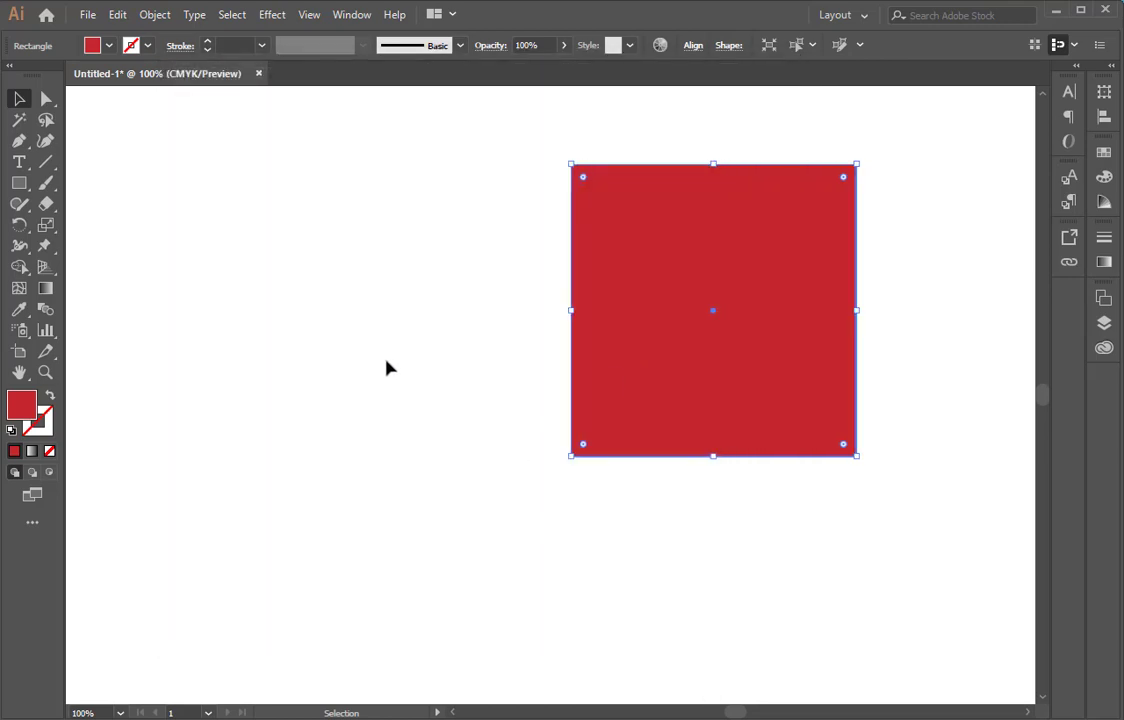
pyautogui.press('Left')
pyautogui.press('Left')
pyautogui.press('Left')
pyautogui.press('Left')
pyautogui.press('Left')
pyautogui.press('Left')
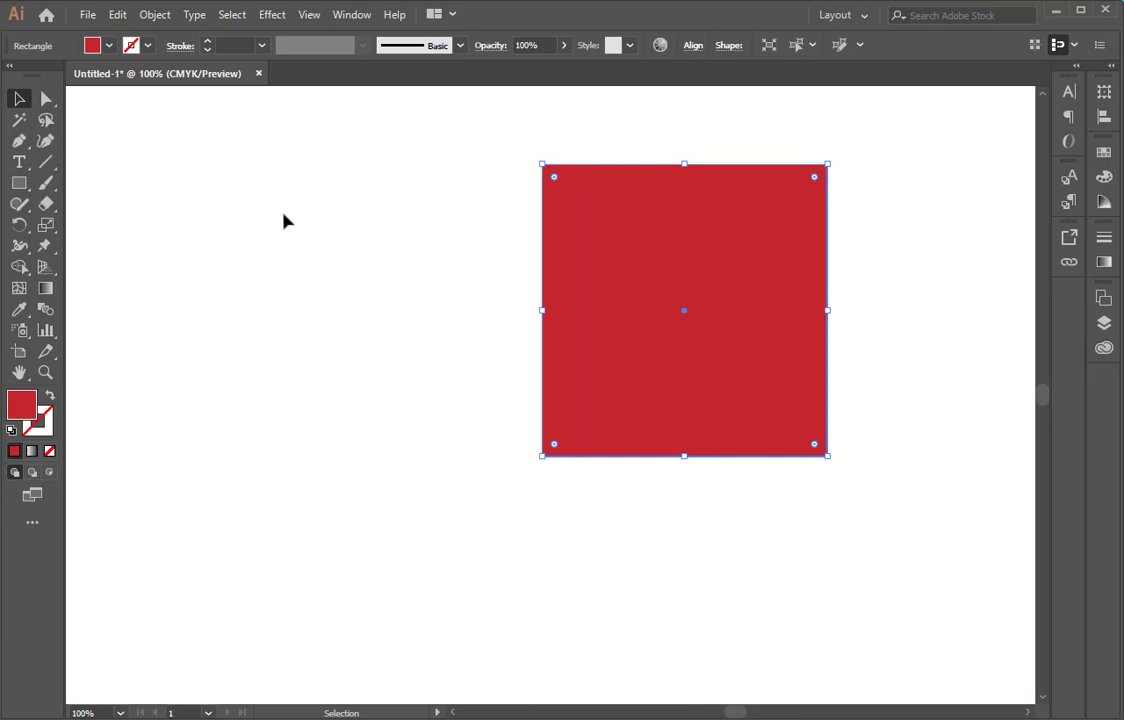
pyautogui.click(119, 15)
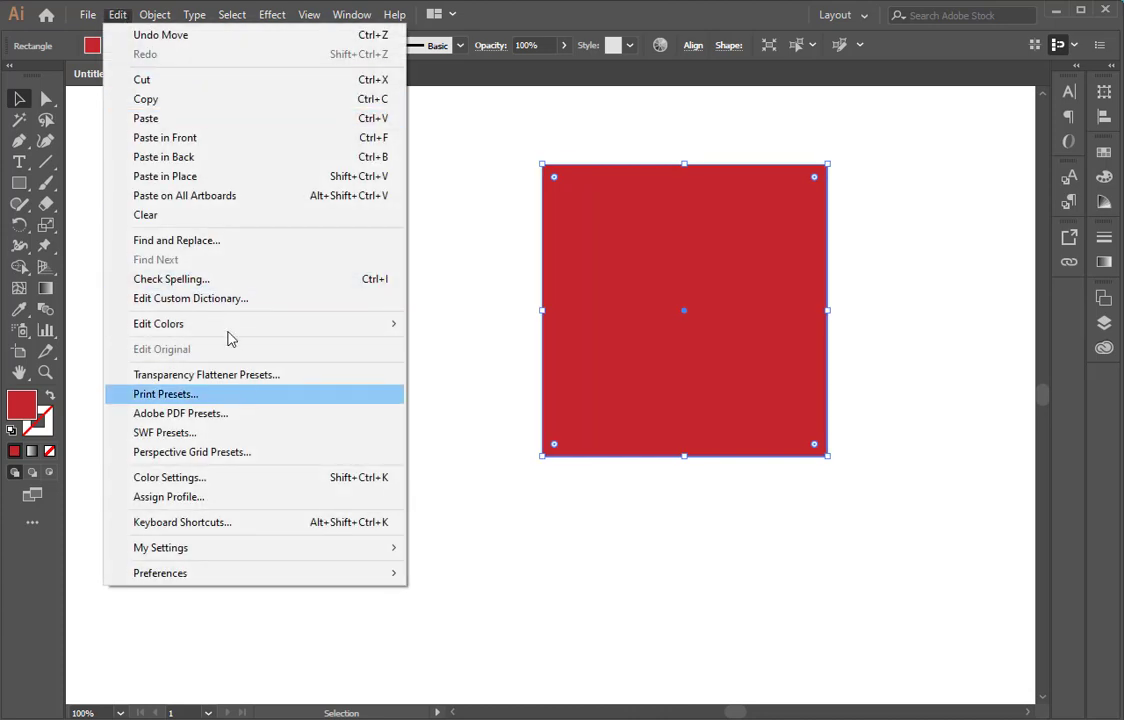
pyautogui.moveTo(160, 573)
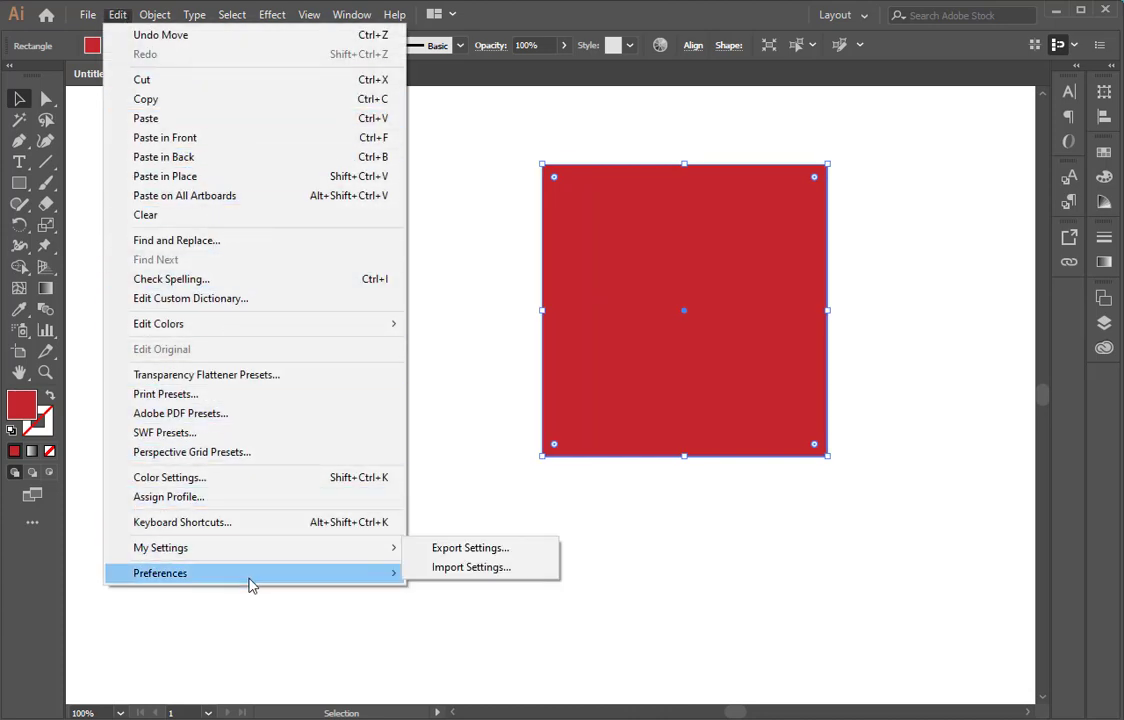
# Set Keyboard Increment to 1, then pick the first handle style and adjust the anchor size
pyautogui.click(505, 578)
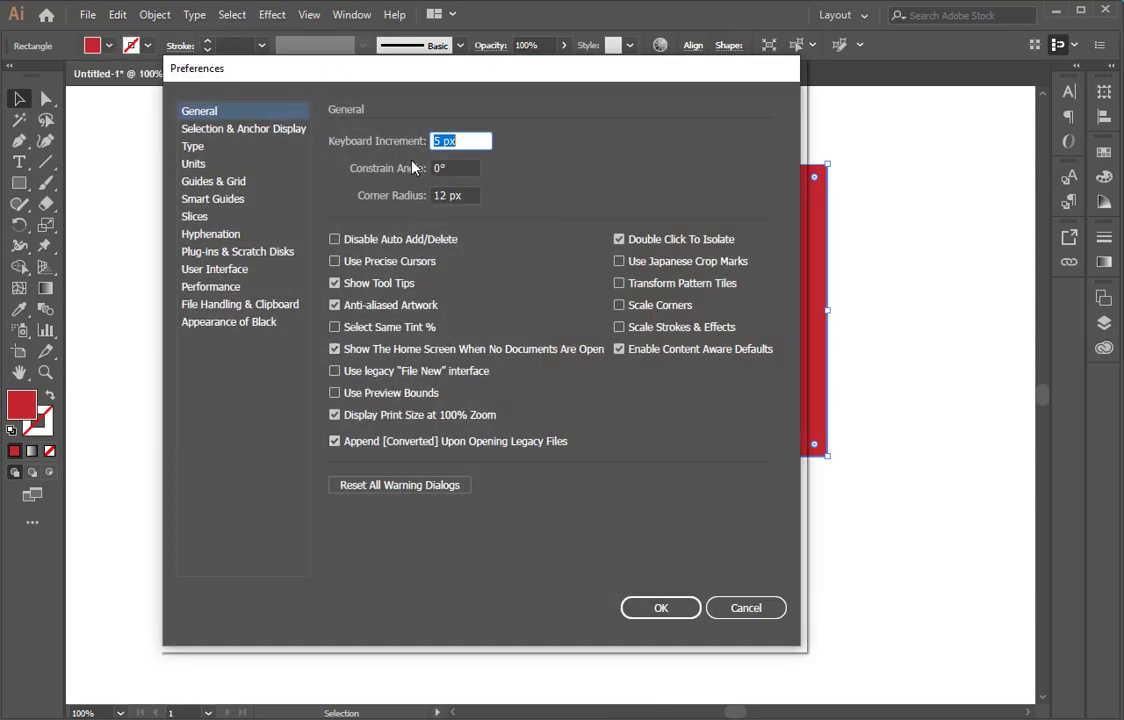
pyautogui.write('1')
pyautogui.click(247, 135)
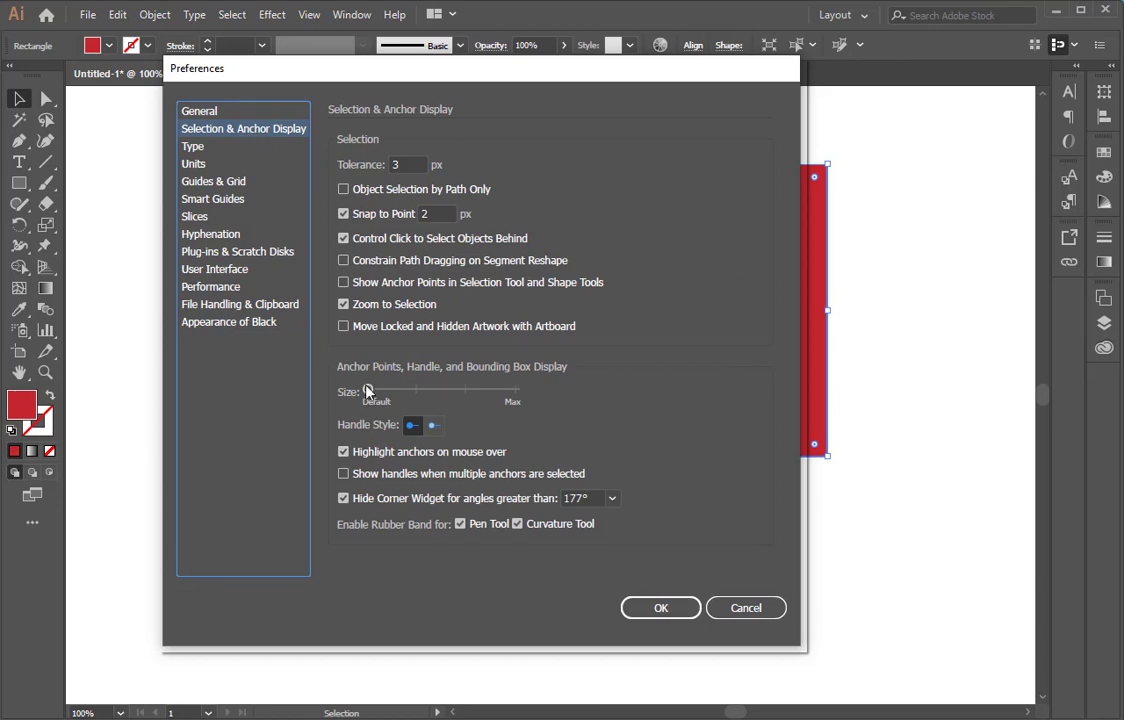
pyautogui.click(416, 426)
pyautogui.moveTo(368, 392)
pyautogui.mouseDown()
pyautogui.moveTo(490, 393)
pyautogui.moveTo(357, 393)
pyautogui.mouseUp()
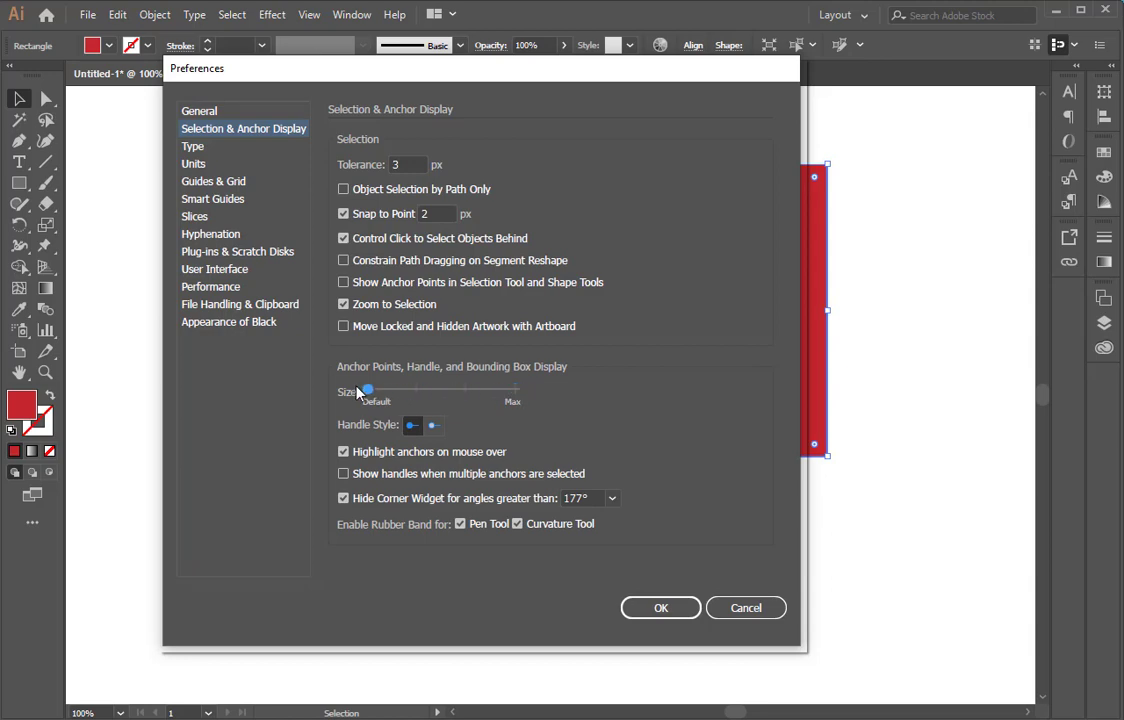
# Browse the Type, Units and Guides & Grid preferences, then close the dialog with OK
pyautogui.click(194, 148)
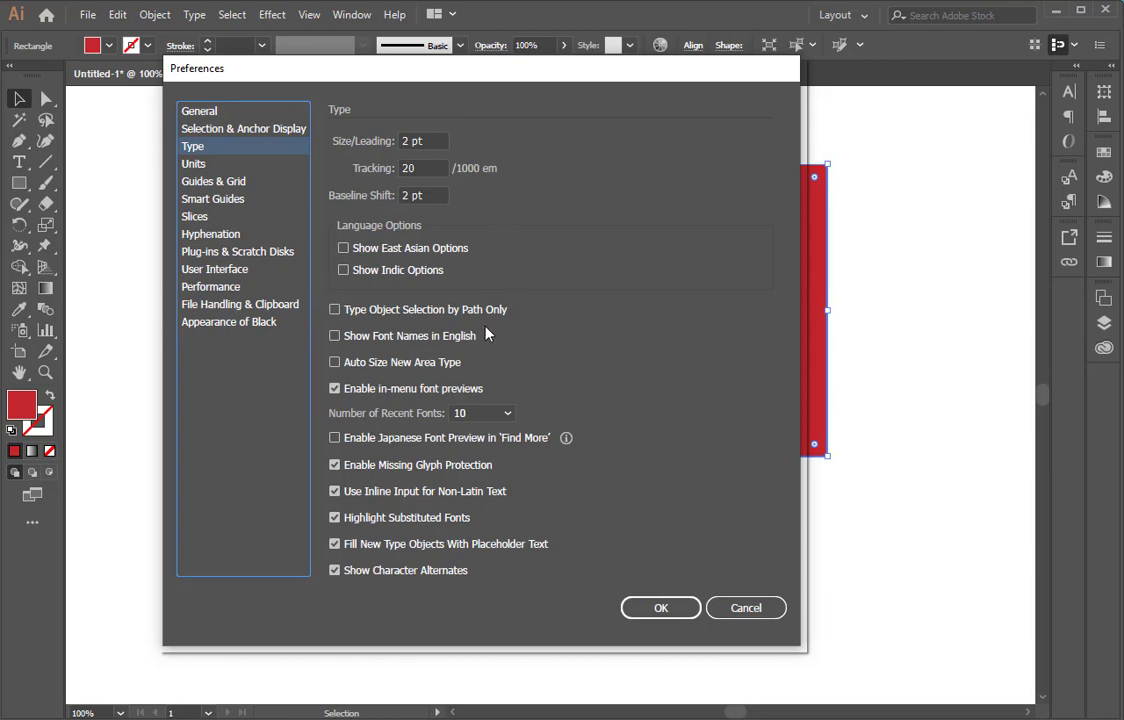
pyautogui.click(198, 164)
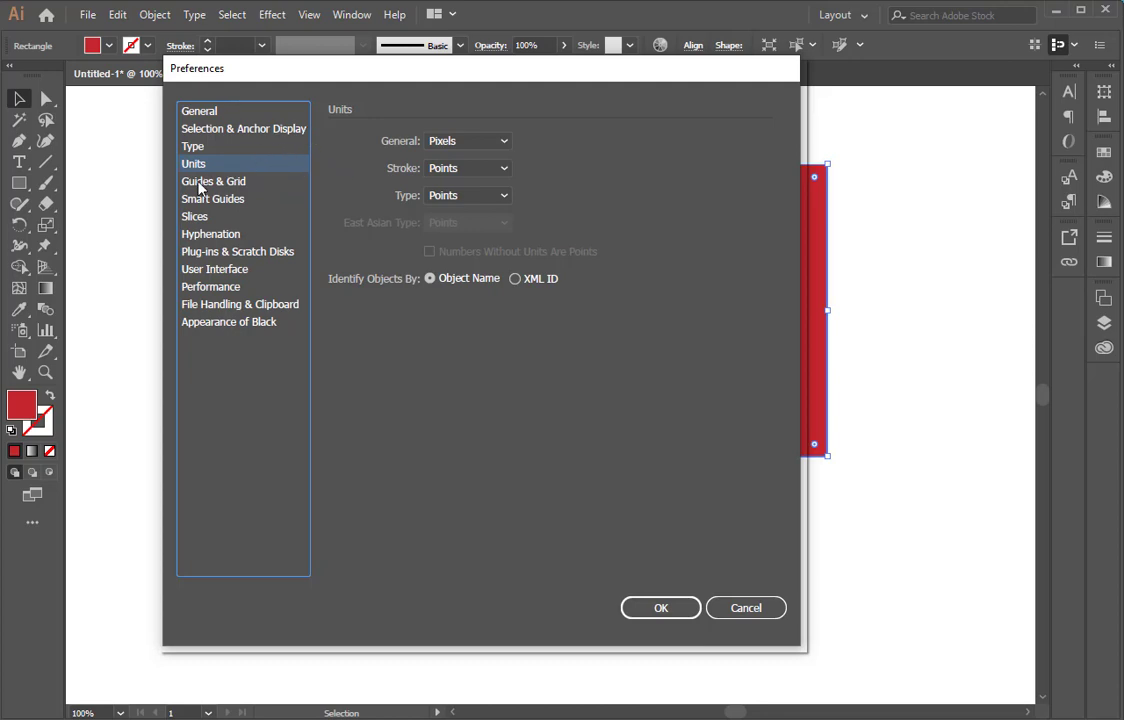
pyautogui.click(199, 184)
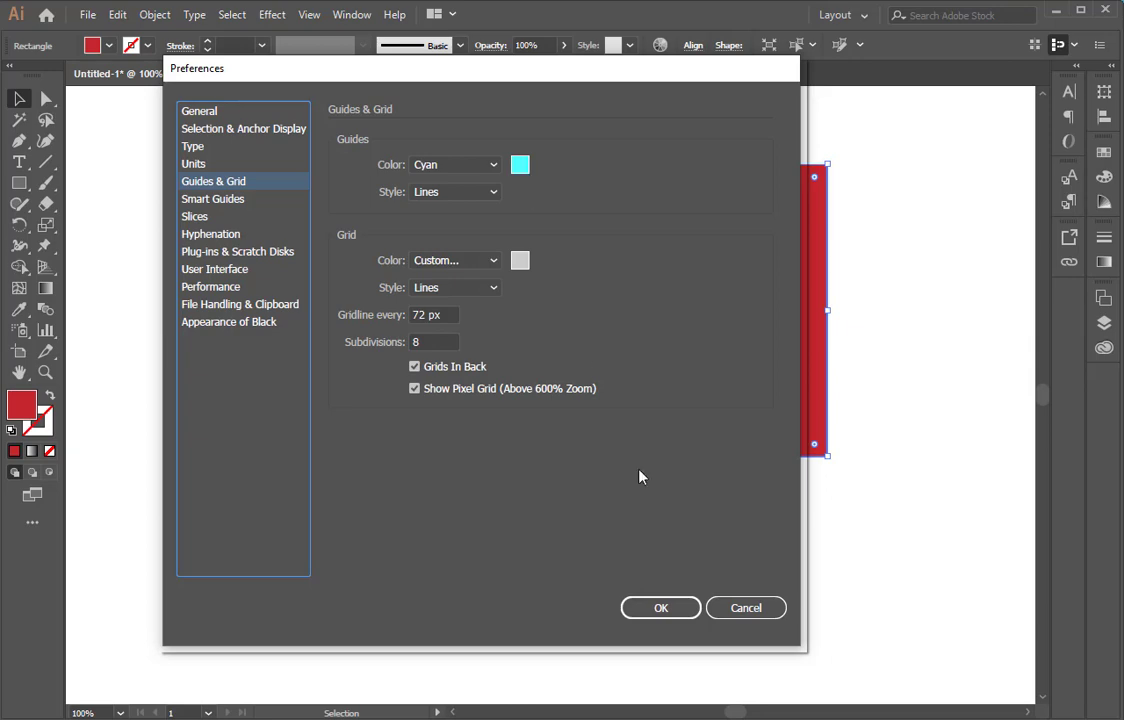
pyautogui.click(676, 612)
# Show rulers (Ctrl+R), place a vertical guide left of the square, and open General preferences
pyautogui.click(266, 310)
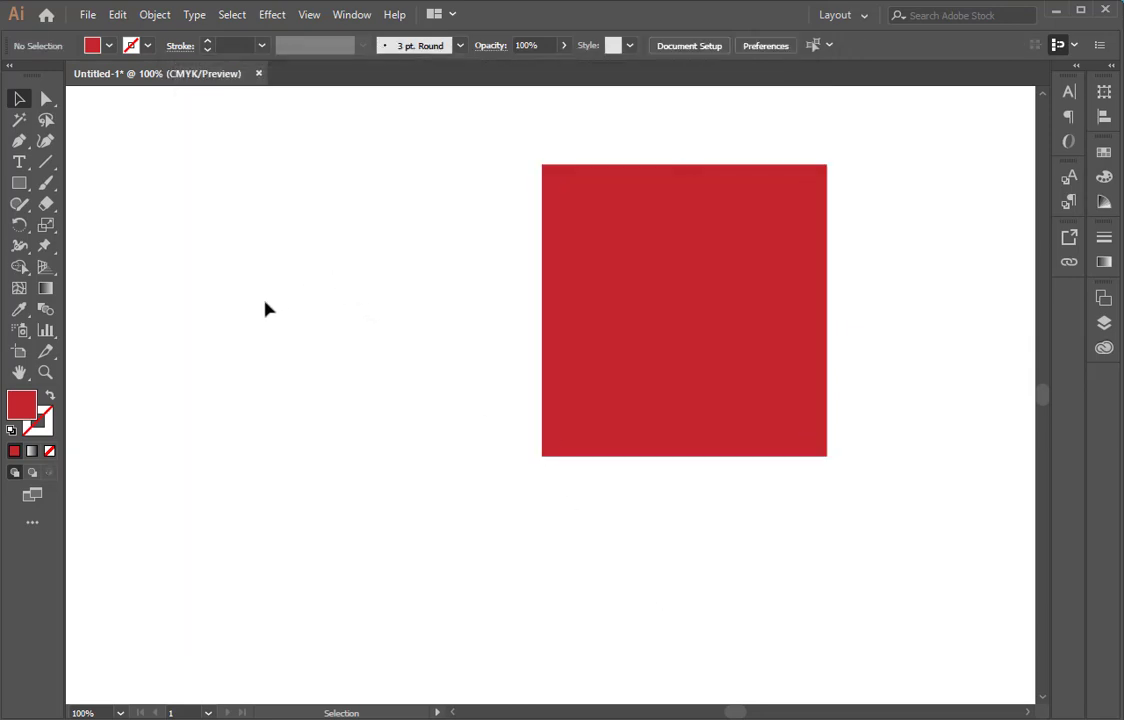
pyautogui.hotkey('ctrl', 'r')
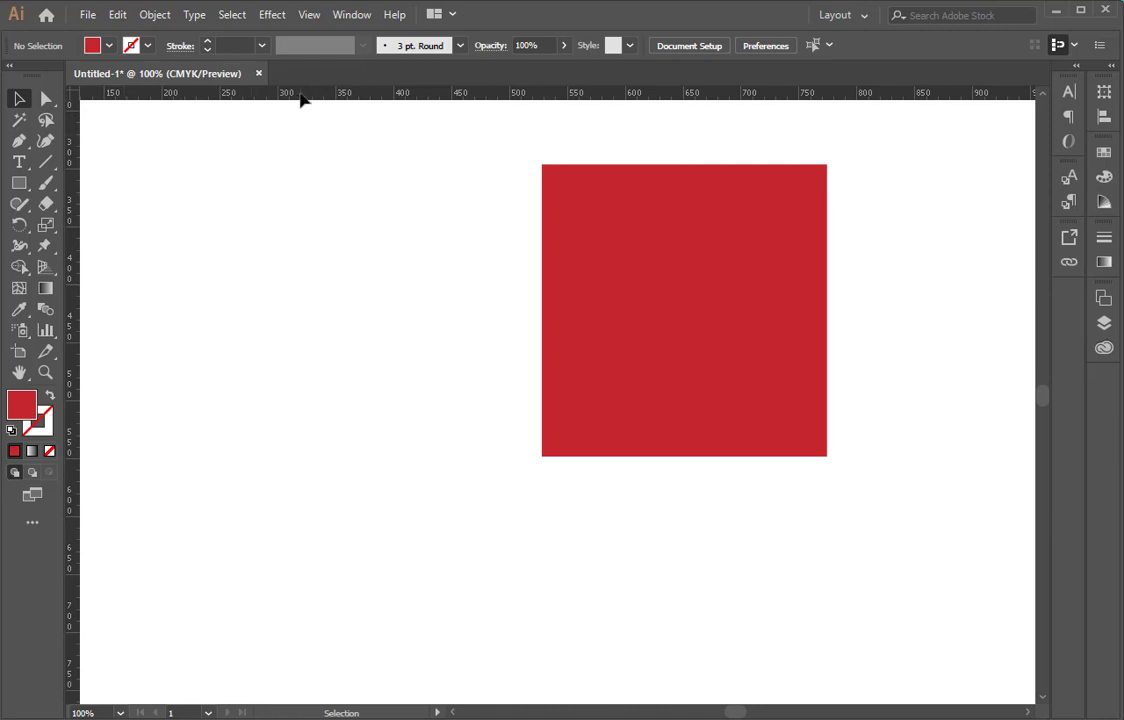
pyautogui.moveTo(75, 305); pyautogui.dragTo(334, 306)
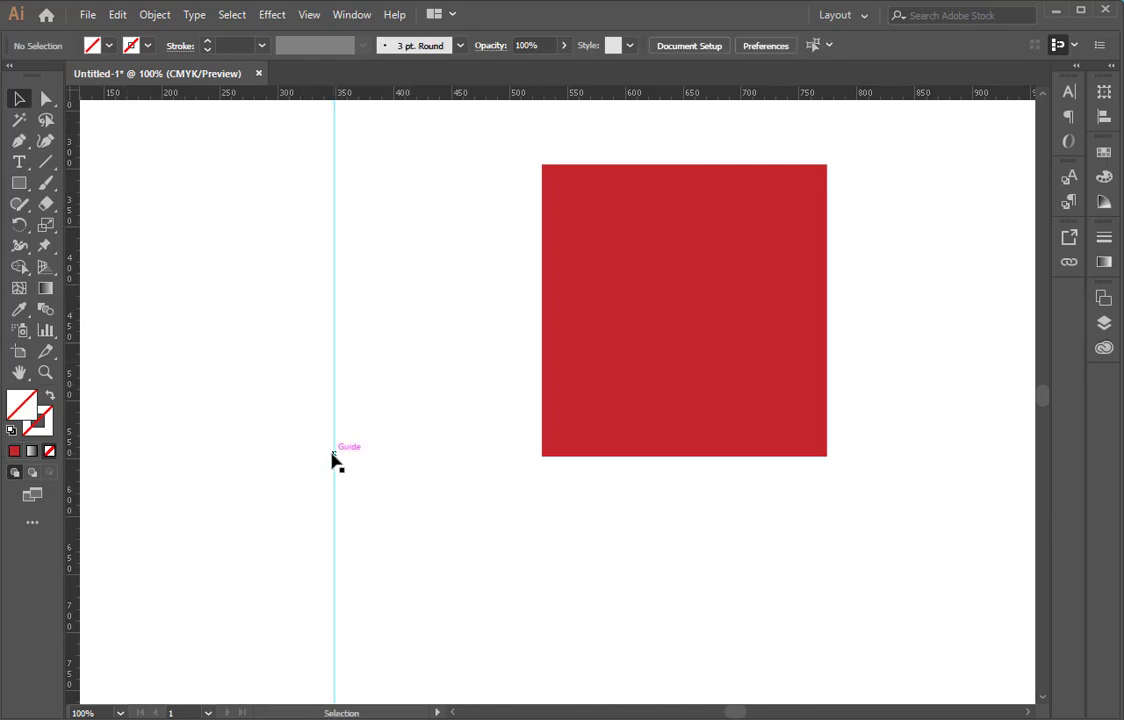
pyautogui.click(334, 436)
pyautogui.click(376, 459)
pyautogui.click(117, 14)
pyautogui.moveTo(160, 573)
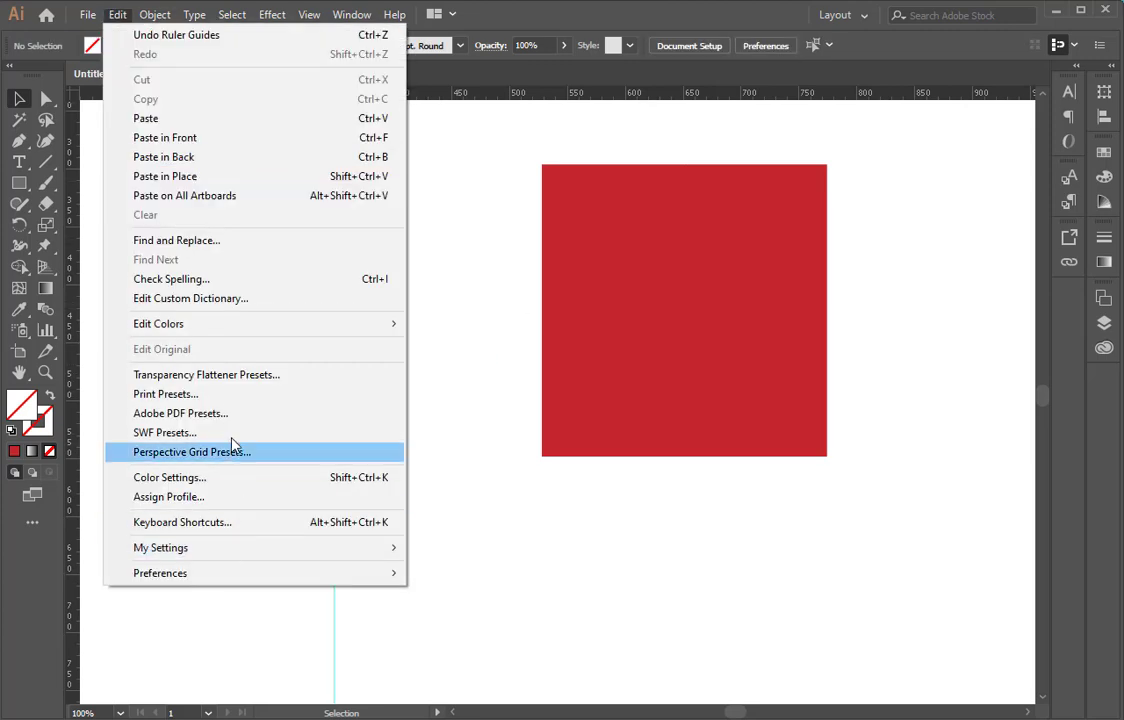
pyautogui.click(489, 573)
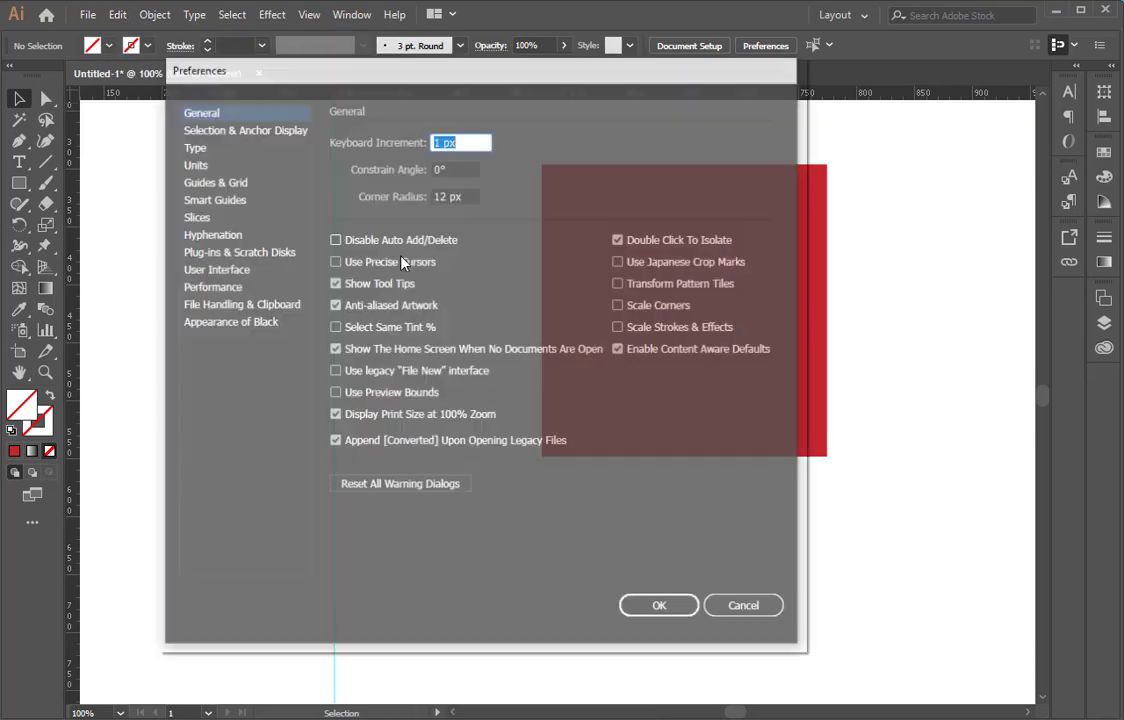
# Set the guide colour to dark magenta in Guides & Grid preferences
pyautogui.click(200, 181)
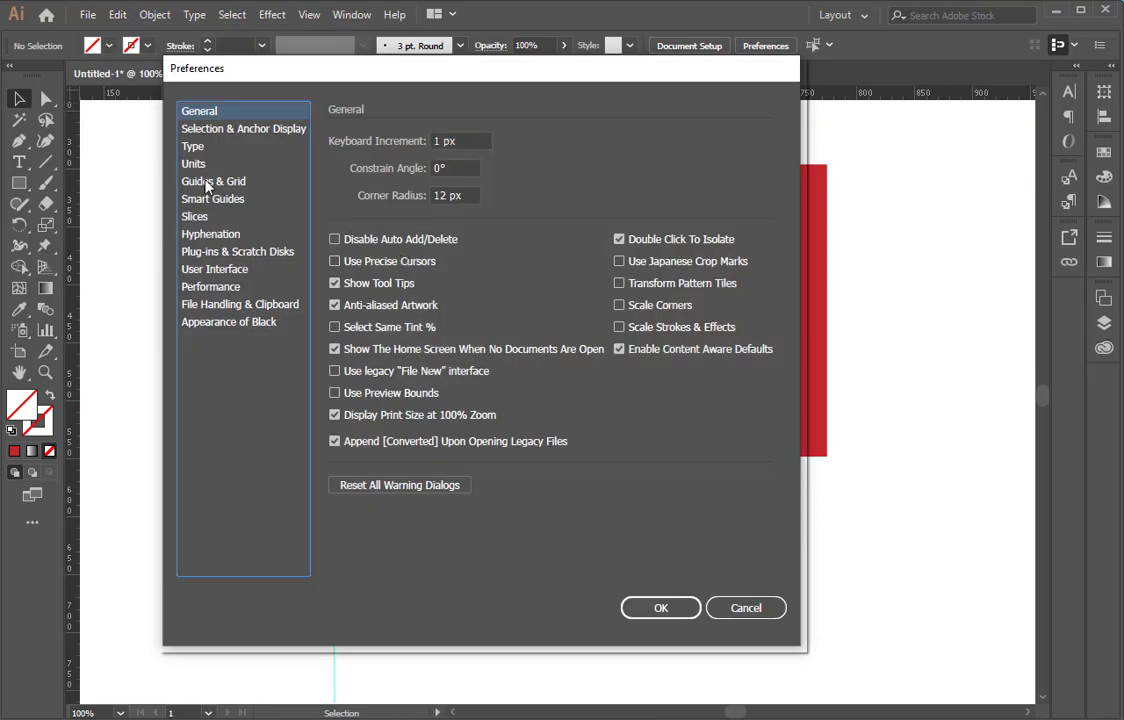
pyautogui.click(519, 166)
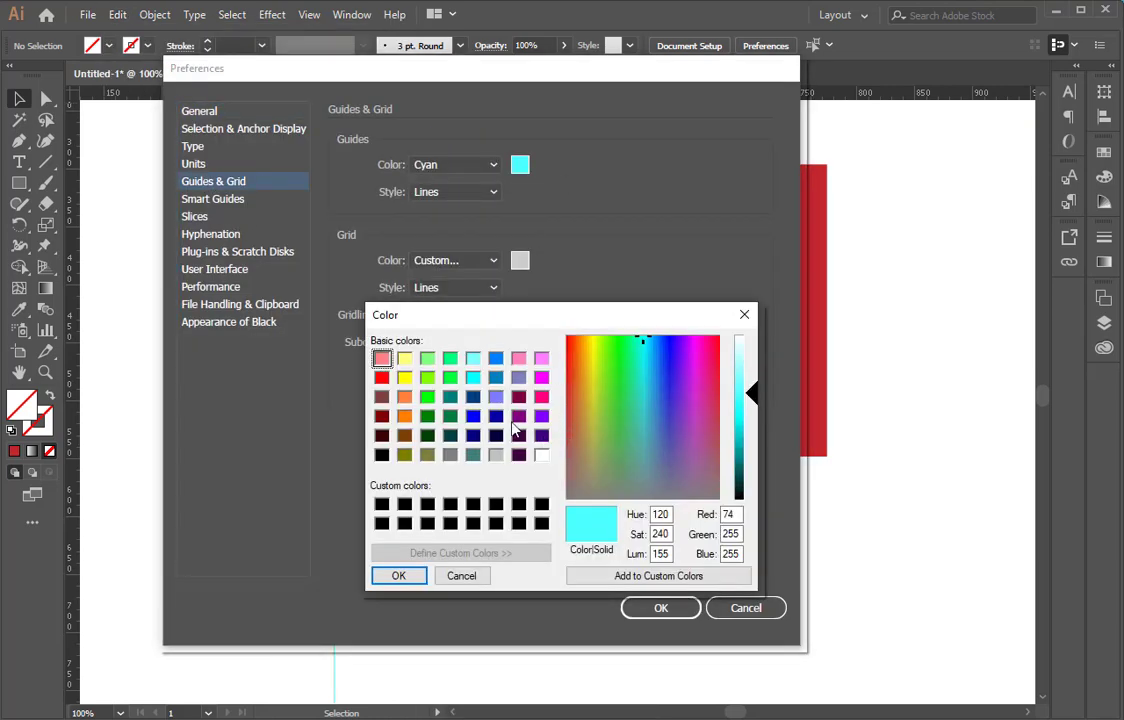
pyautogui.click(519, 397)
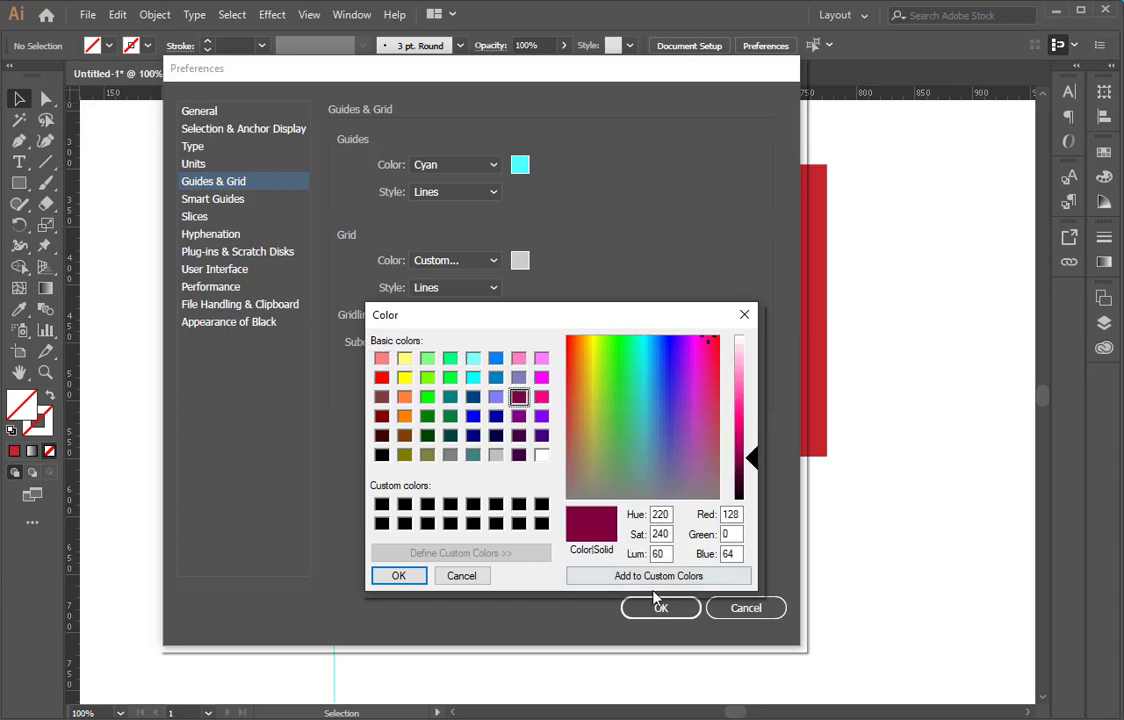
pyautogui.click(398, 576)
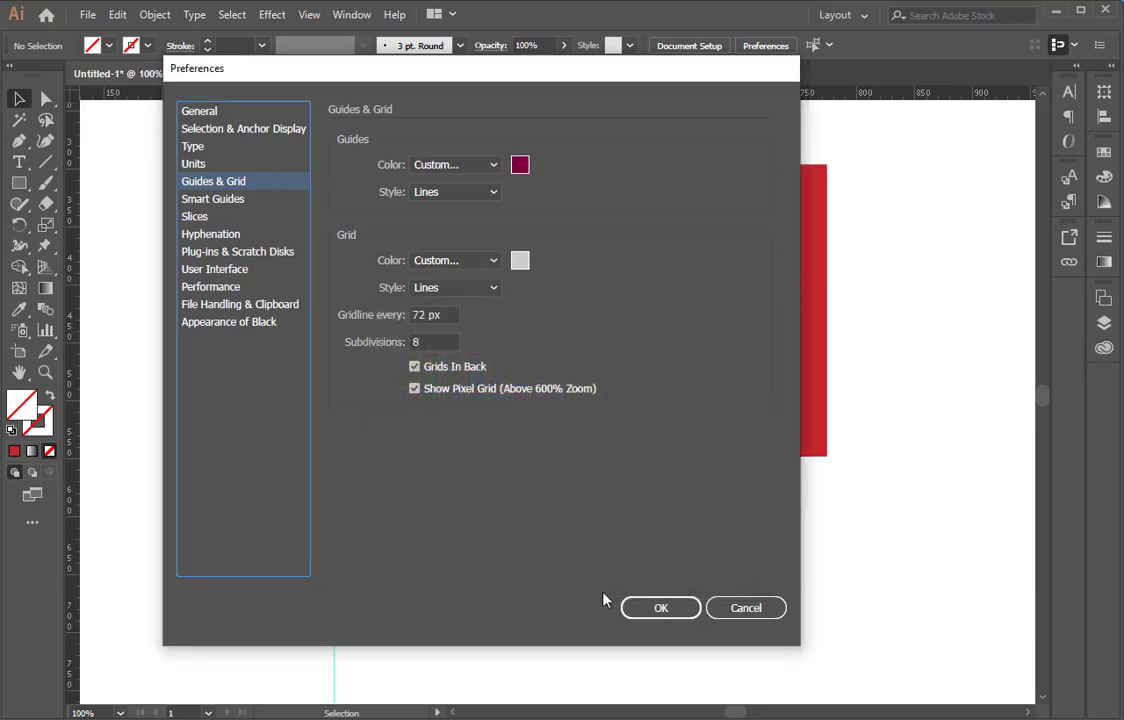
pyautogui.click(652, 610)
# Select the vertical guide to check its new colour, then pan the view and clear the selection
pyautogui.moveTo(268, 346); pyautogui.dragTo(396, 464)
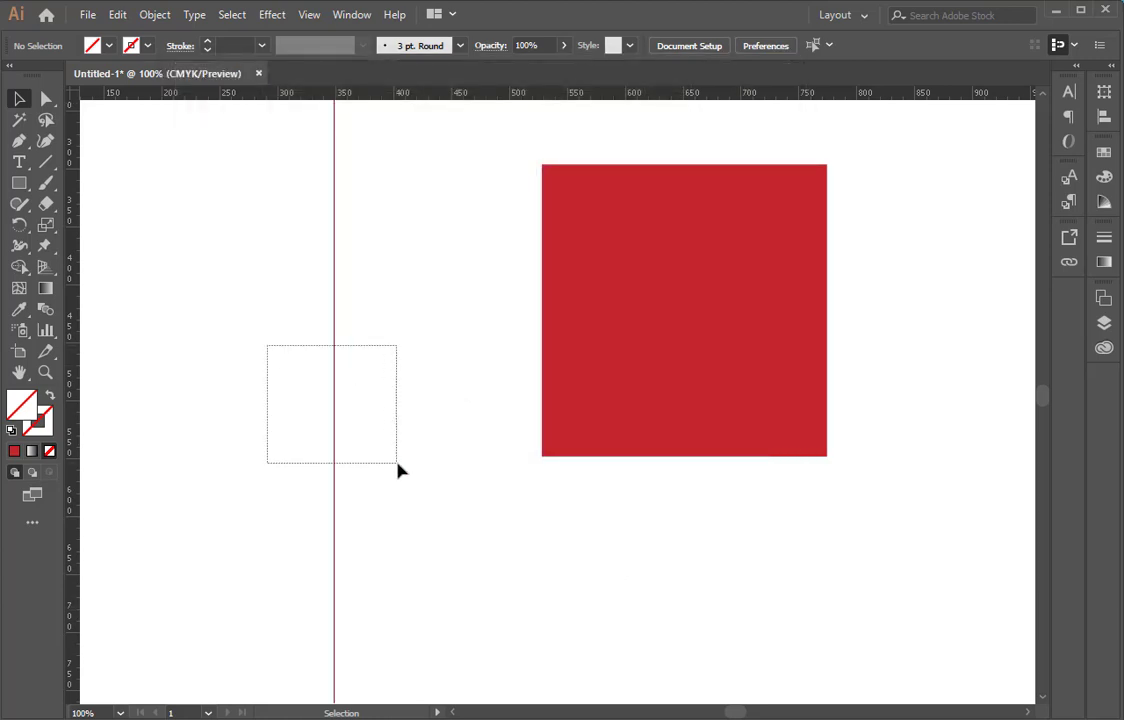
pyautogui.click(268, 343)
pyautogui.moveTo(353, 367)
pyautogui.mouseDown()
pyautogui.moveTo(487, 381)
pyautogui.moveTo(392, 372)
pyautogui.mouseUp()
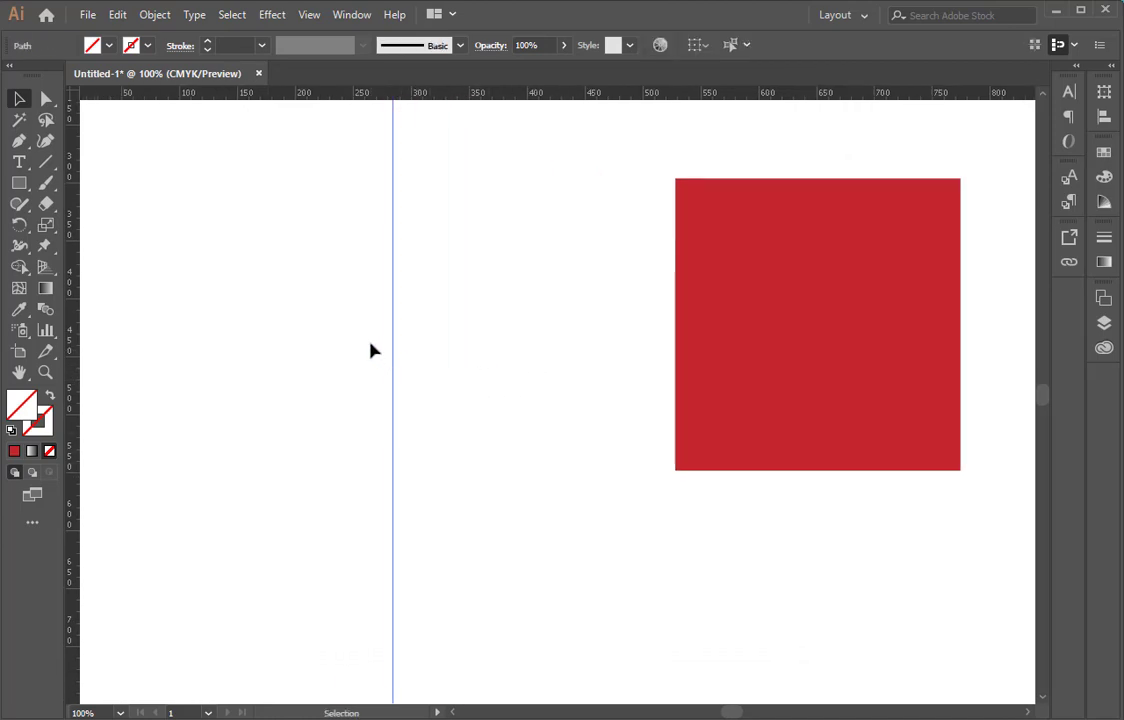
pyautogui.click(555, 313)
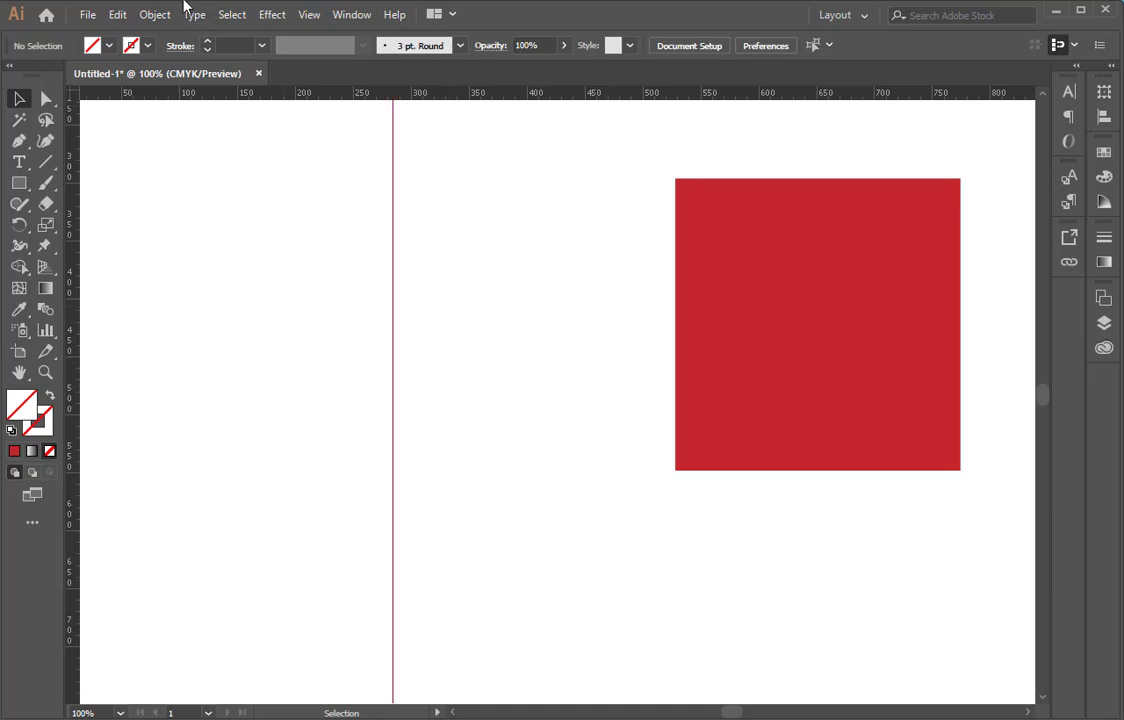
# Set the Guides style to Dots in the Guides & Grid preferences
pyautogui.click(117, 14)
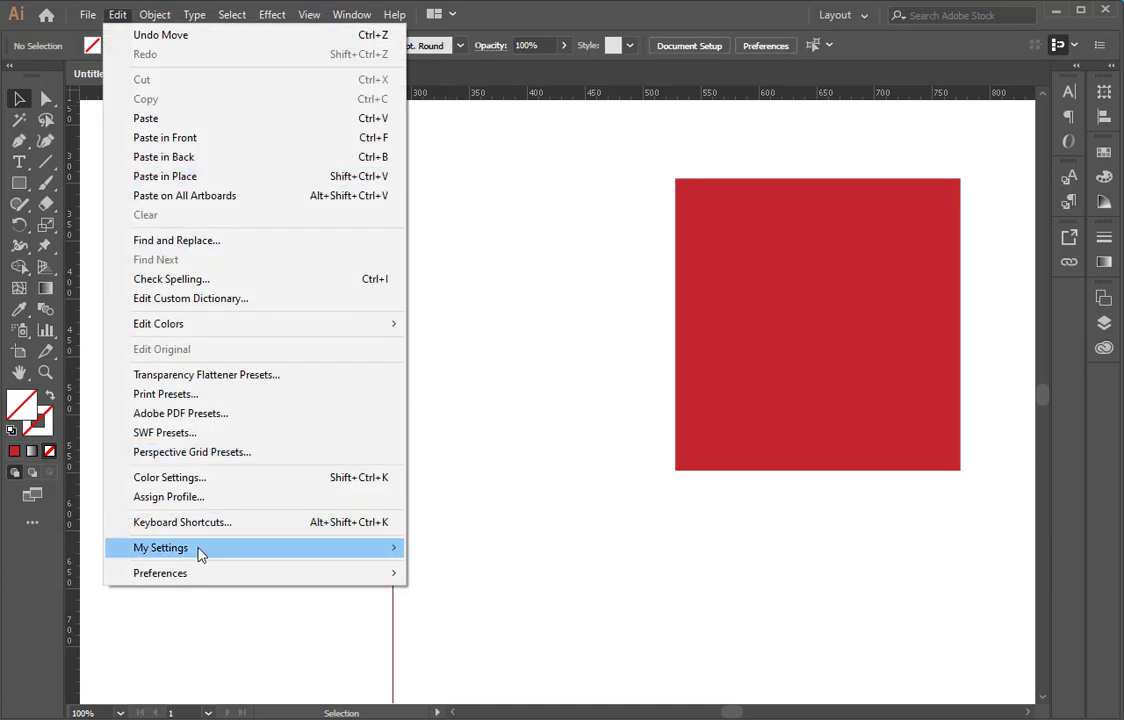
pyautogui.moveTo(160, 573)
pyautogui.click(505, 575)
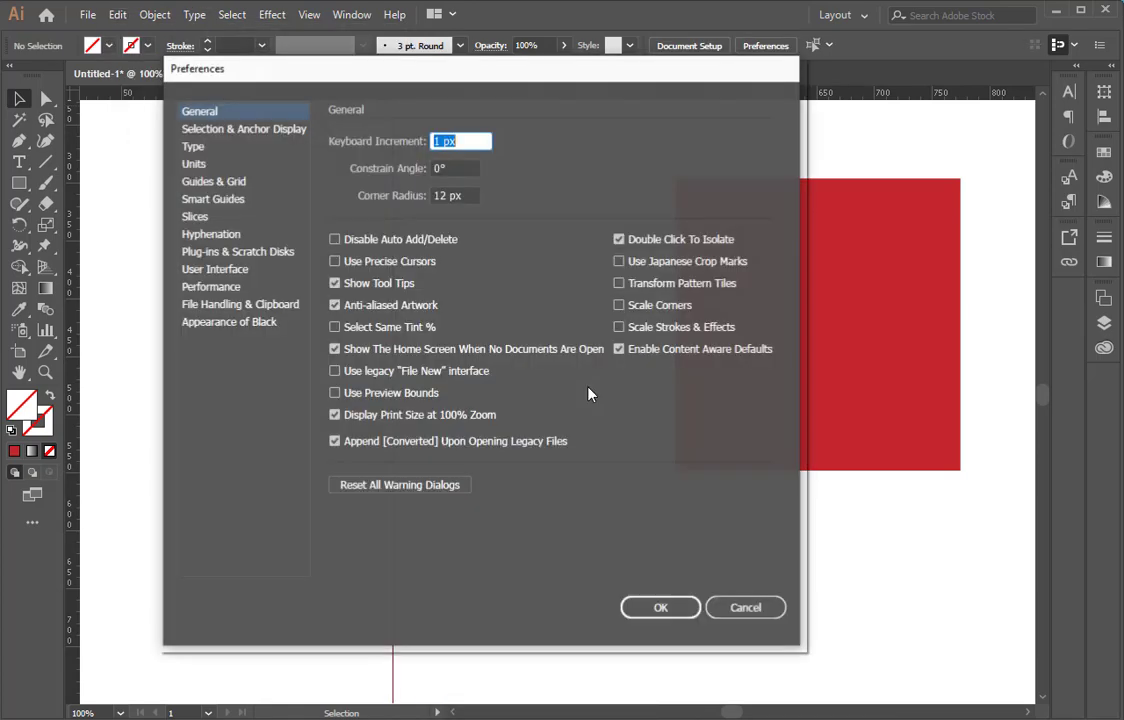
pyautogui.click(216, 181)
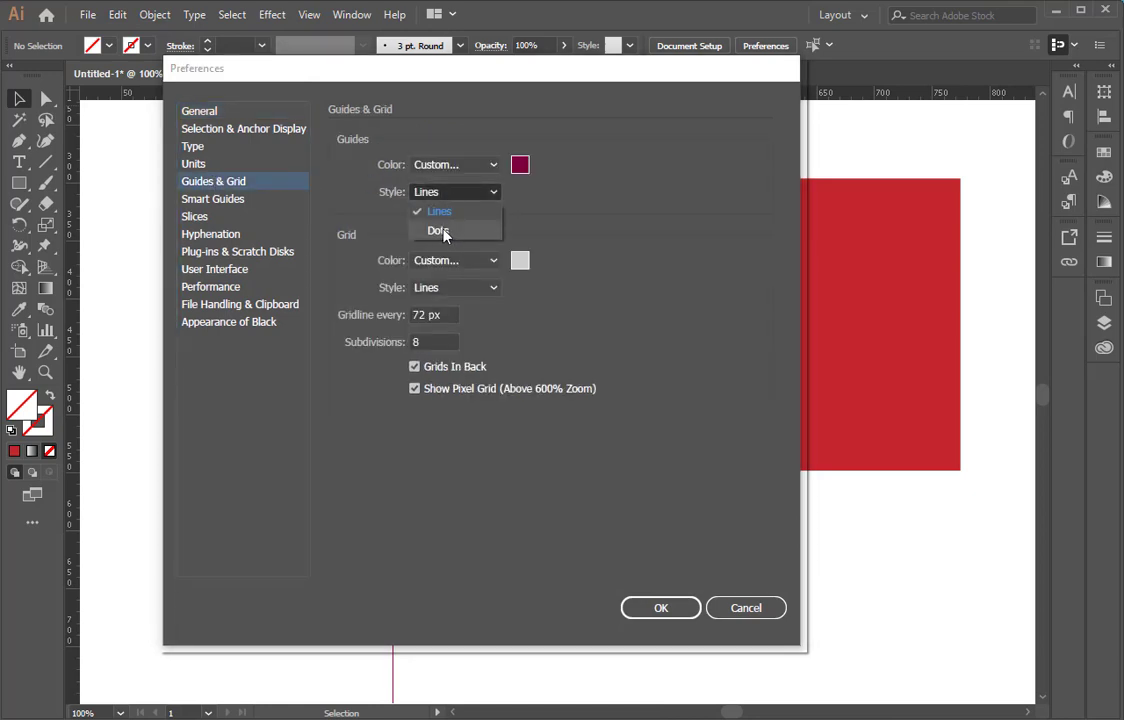
pyautogui.click(439, 231)
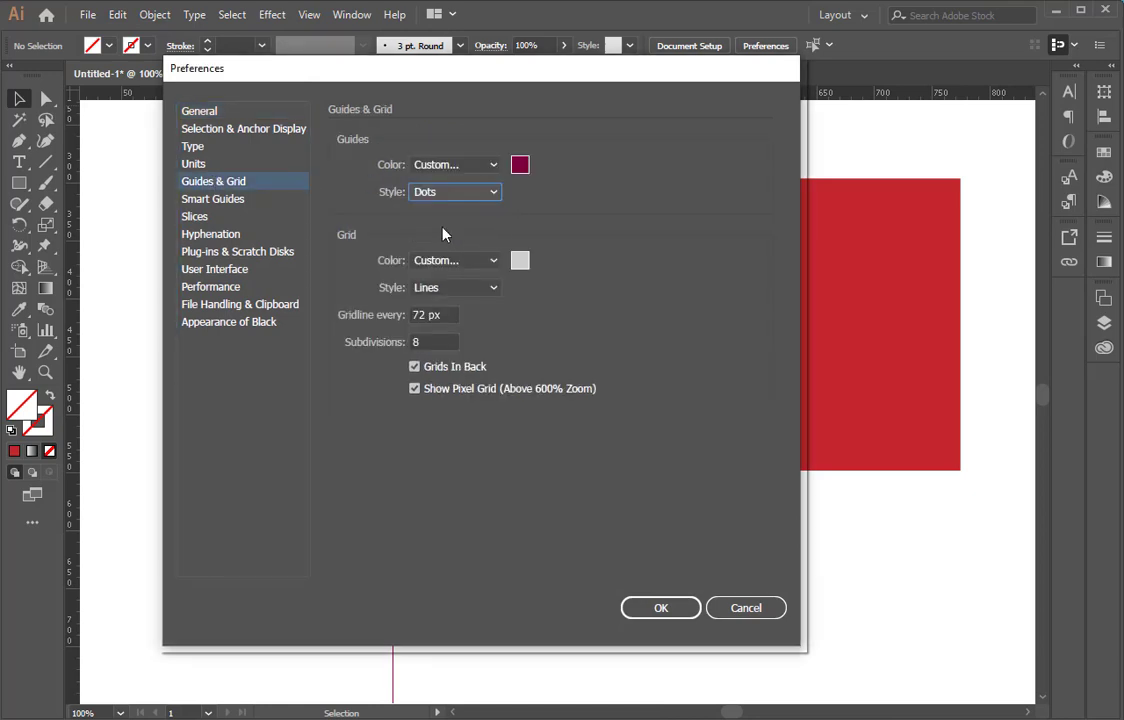
pyautogui.click(655, 607)
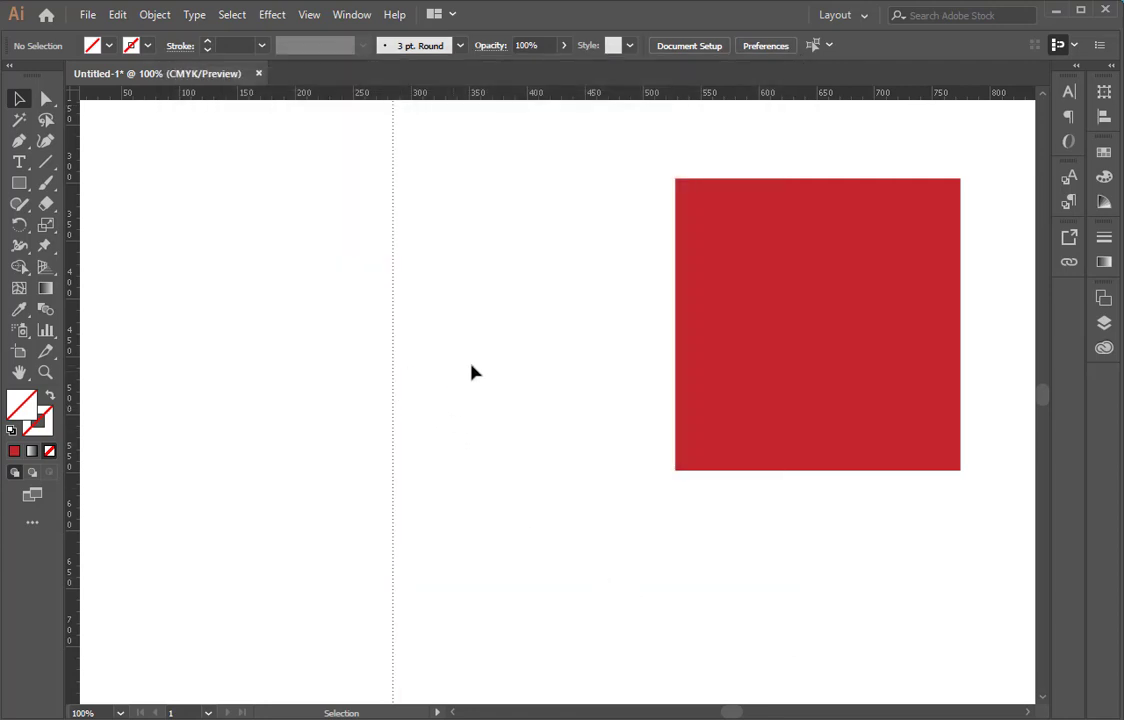
pyautogui.moveTo(471, 365); pyautogui.dragTo(294, 455)
pyautogui.keyDown('alt'); pyautogui.scroll(2, 356, 416); pyautogui.keyUp('alt')
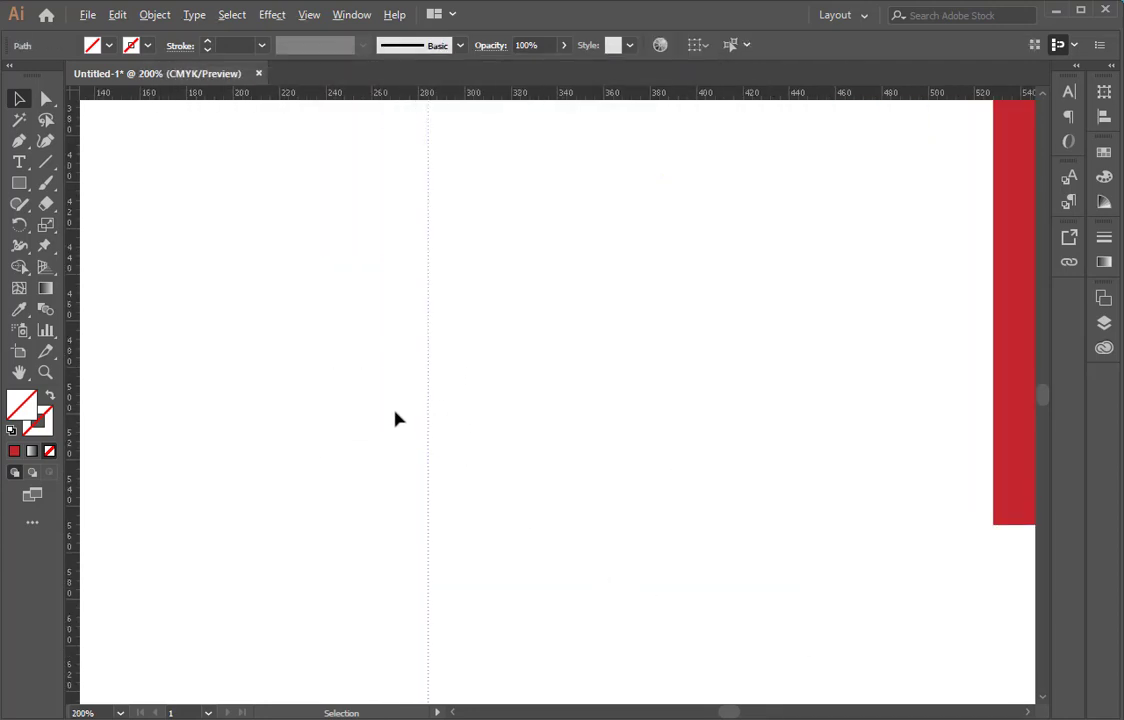
pyautogui.keyDown('alt'); pyautogui.scroll(2, 395, 418); pyautogui.keyUp('alt')
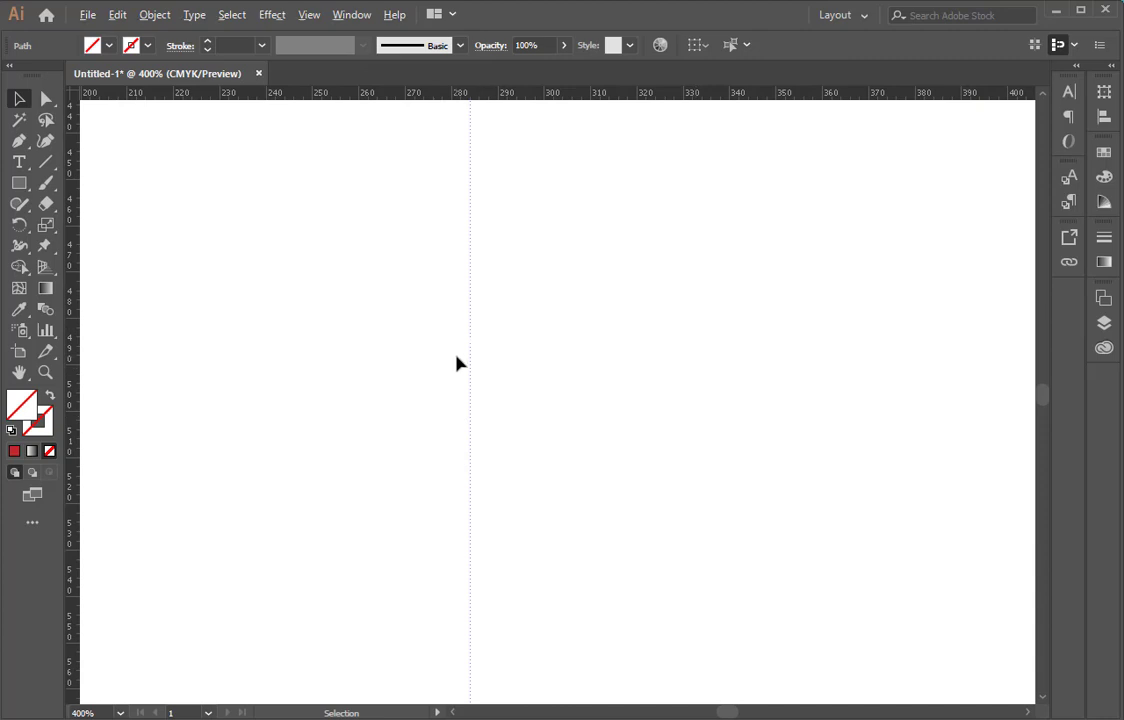
pyautogui.keyDown('alt'); pyautogui.scroll(-4, 457, 363); pyautogui.keyUp('alt')
pyautogui.keyDown('alt'); pyautogui.scroll(-2, 494, 376); pyautogui.keyUp('alt')
pyautogui.keyDown('alt'); pyautogui.scroll(1, 492, 381); pyautogui.keyUp('alt')
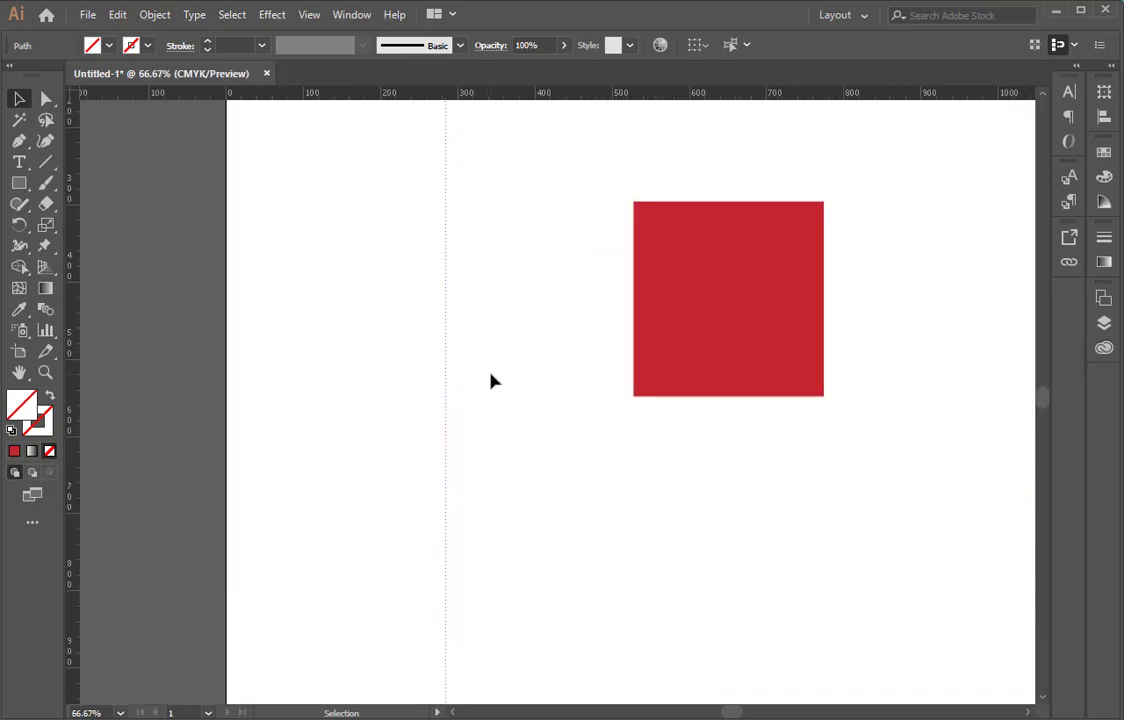
pyautogui.keyDown('alt'); pyautogui.scroll(-2, 485, 381); pyautogui.keyUp('alt')
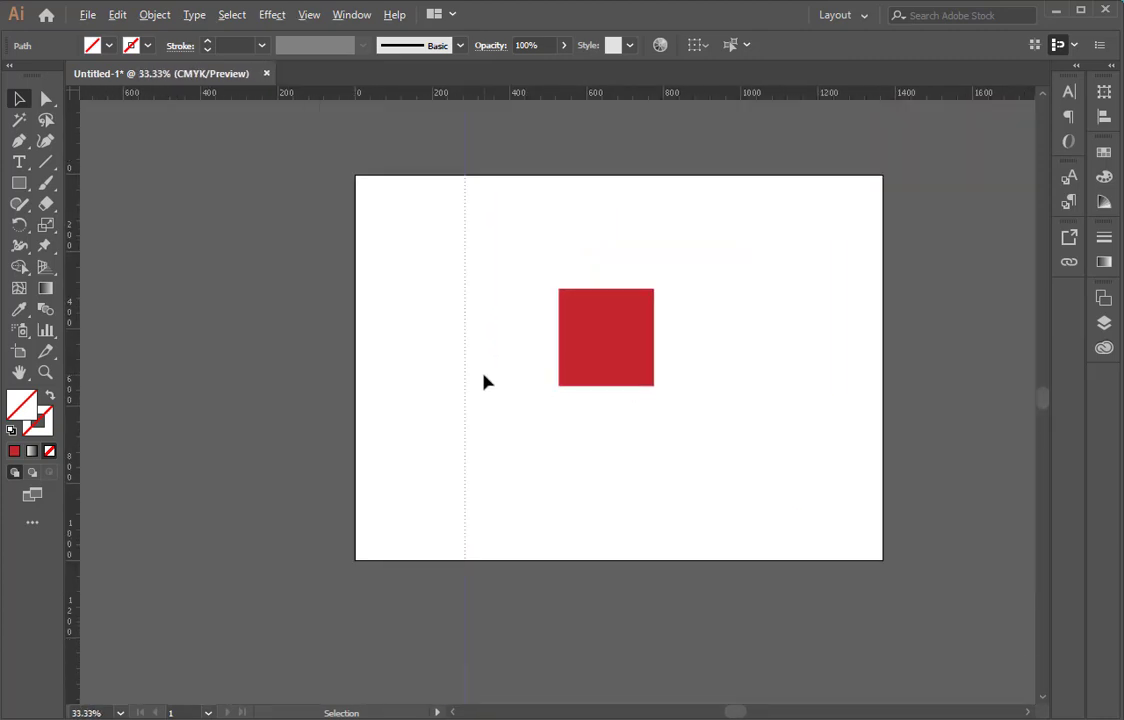
pyautogui.keyDown('alt'); pyautogui.scroll(3, 483, 381); pyautogui.keyUp('alt')
pyautogui.keyDown('alt'); pyautogui.scroll(-2, 418, 345); pyautogui.keyUp('alt')
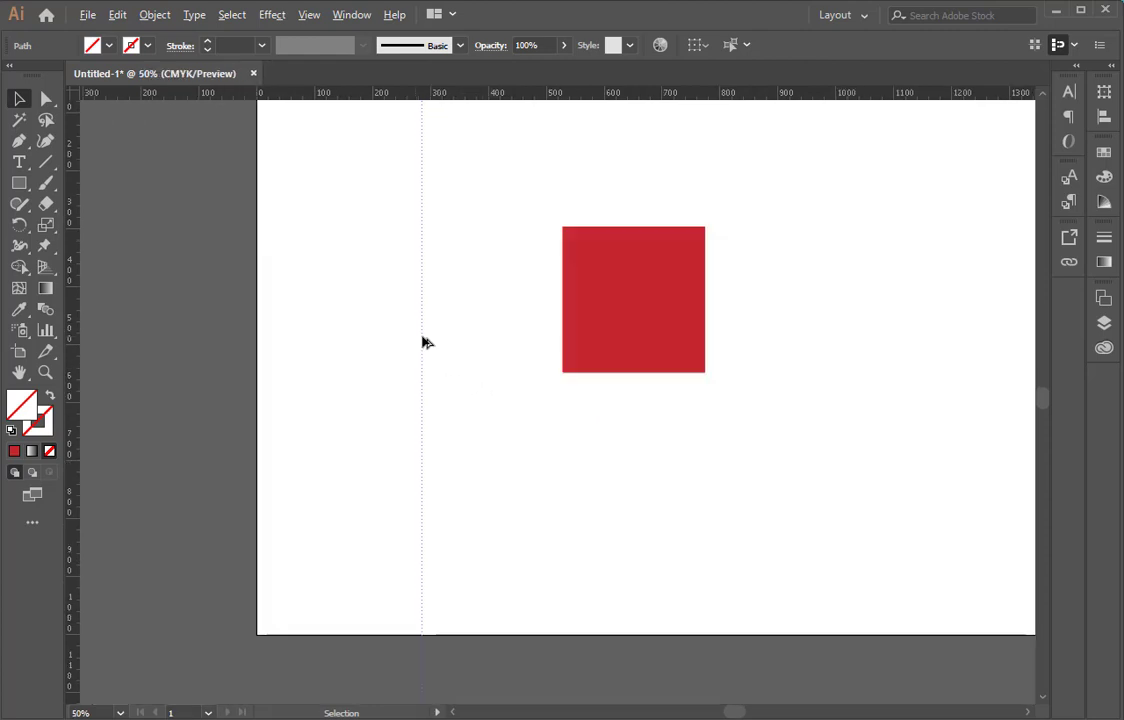
pyautogui.keyDown('alt'); pyautogui.scroll(-2, 437, 344); pyautogui.keyUp('alt')
pyautogui.keyDown('alt'); pyautogui.scroll(-1, 437, 344); pyautogui.keyUp('alt')
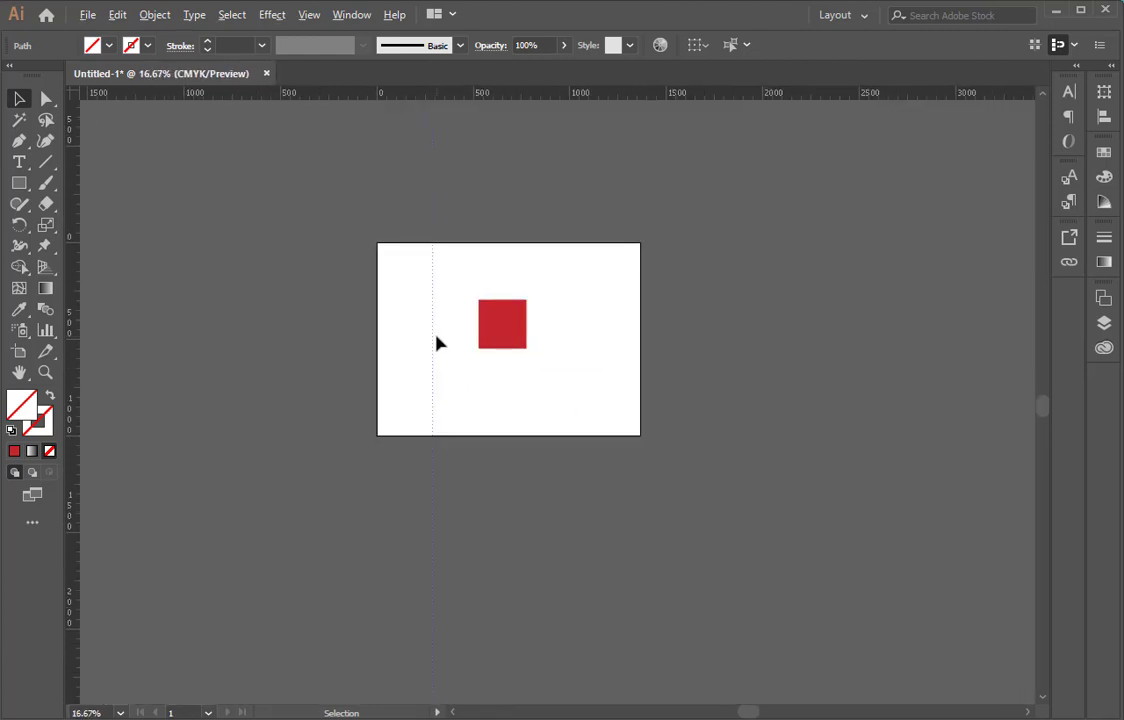
pyautogui.keyDown('alt'); pyautogui.scroll(1, 437, 344); pyautogui.keyUp('alt')
pyautogui.keyDown('alt'); pyautogui.scroll(1, 438, 344); pyautogui.keyUp('alt')
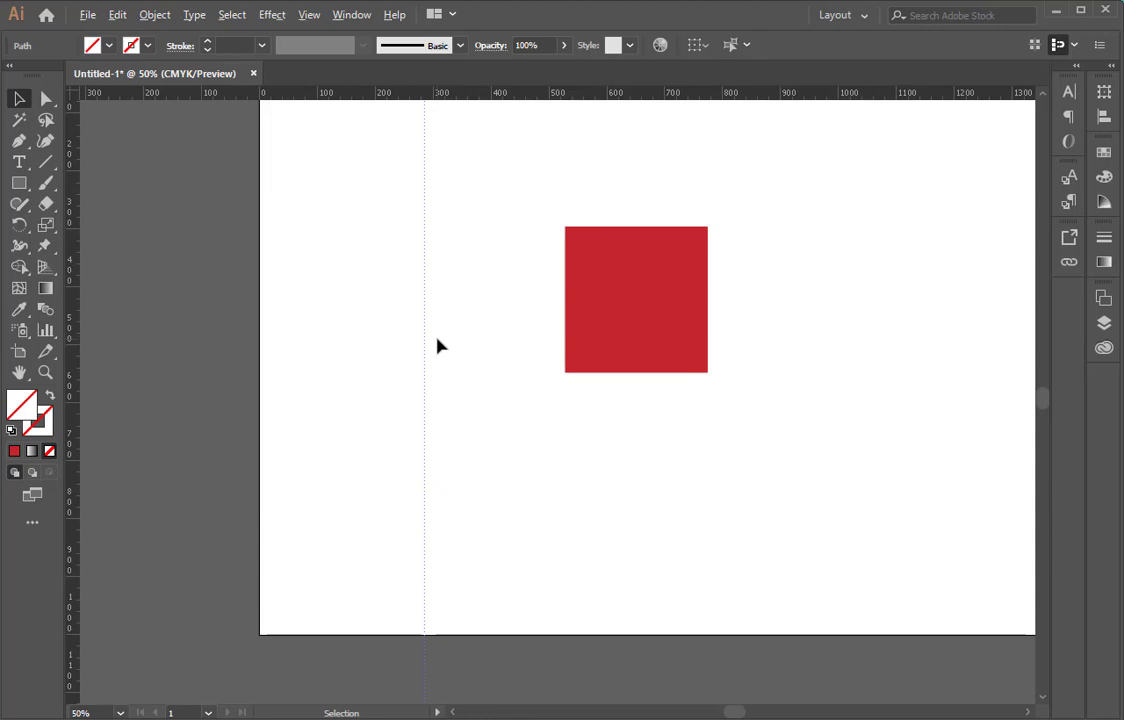
pyautogui.keyDown('alt'); pyautogui.scroll(1, 440, 345); pyautogui.keyUp('alt')
pyautogui.keyDown('alt'); pyautogui.scroll(1, 440, 345); pyautogui.keyUp('alt')
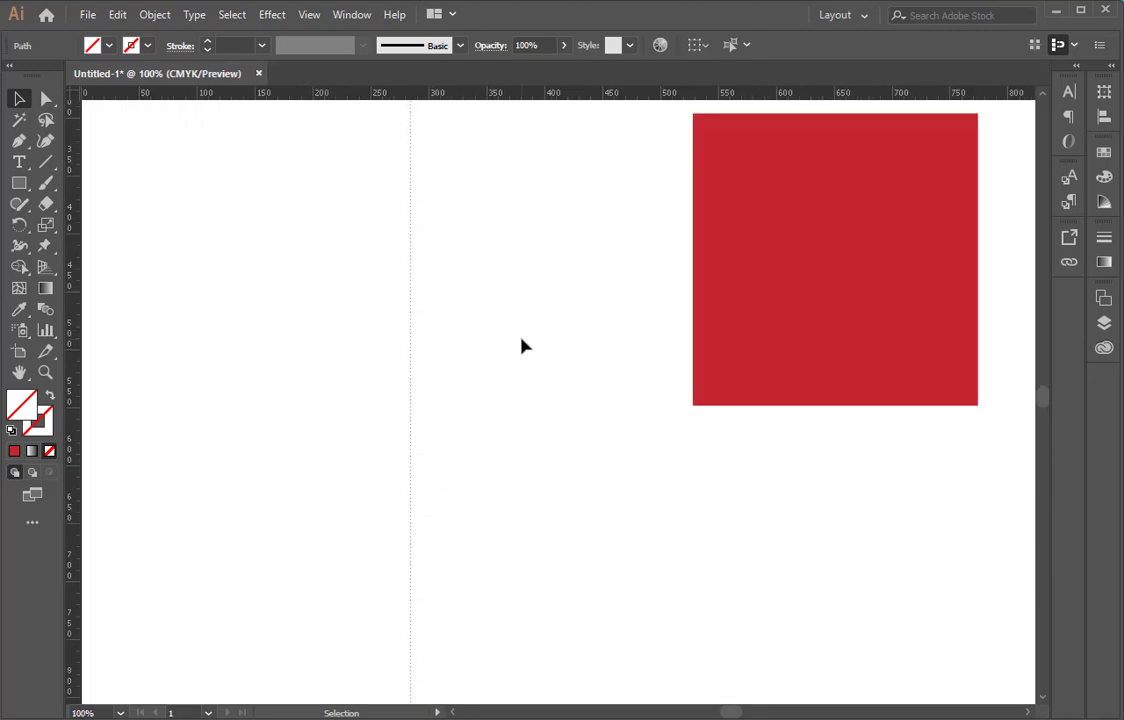
pyautogui.keyDown('alt'); pyautogui.scroll(-1, 479, 343); pyautogui.keyUp('alt')
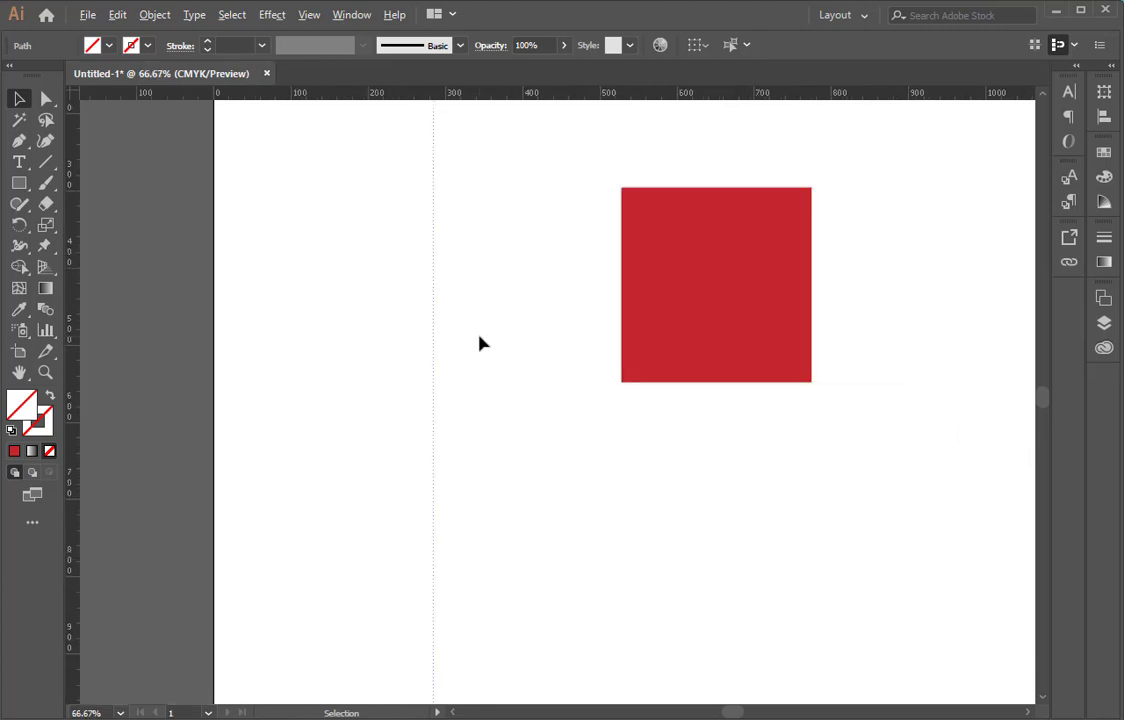
pyautogui.keyDown('alt'); pyautogui.scroll(-1, 446, 346); pyautogui.keyUp('alt')
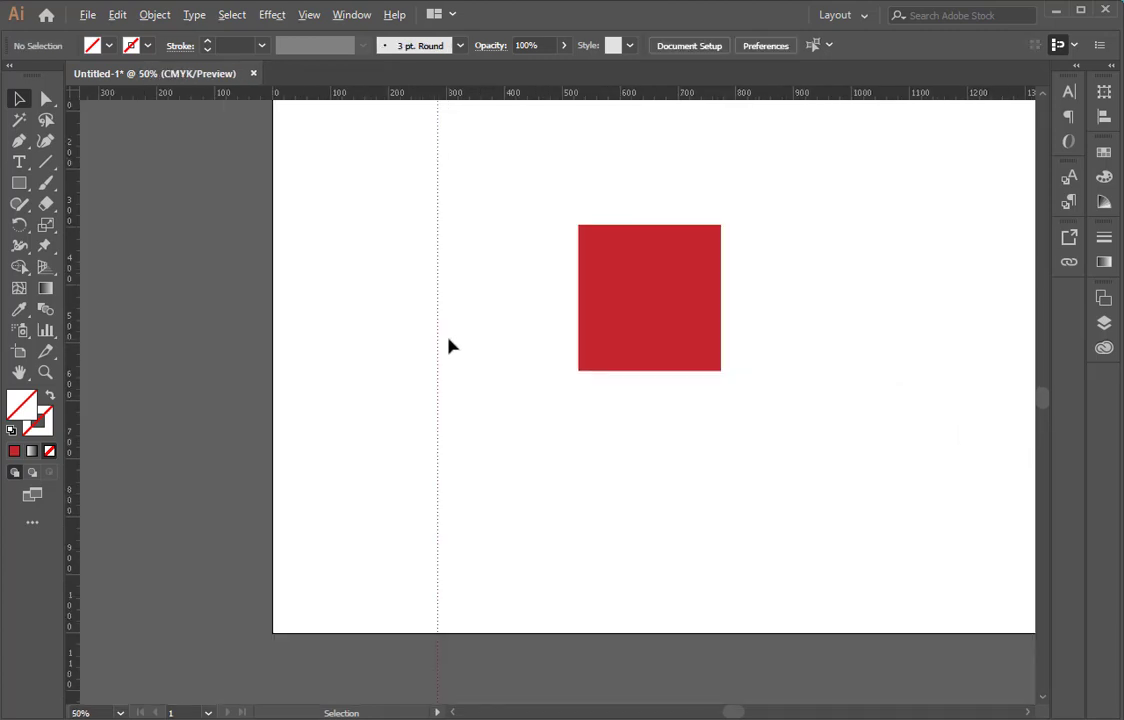
pyautogui.keyDown('alt'); pyautogui.scroll(-1, 450, 344); pyautogui.keyUp('alt')
pyautogui.keyDown('alt'); pyautogui.scroll(1, 455, 347); pyautogui.keyUp('alt')
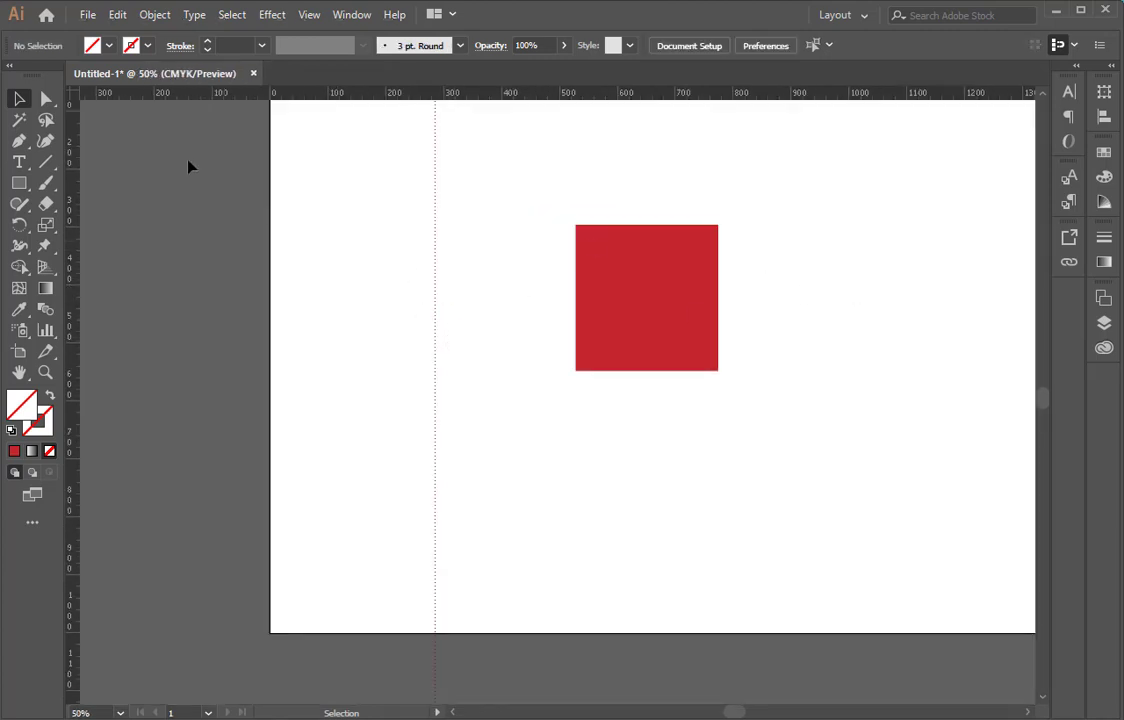
# Change the guide colour back to cyan, then view the Smart Guides settings
pyautogui.click(115, 15)
pyautogui.moveTo(160, 573)
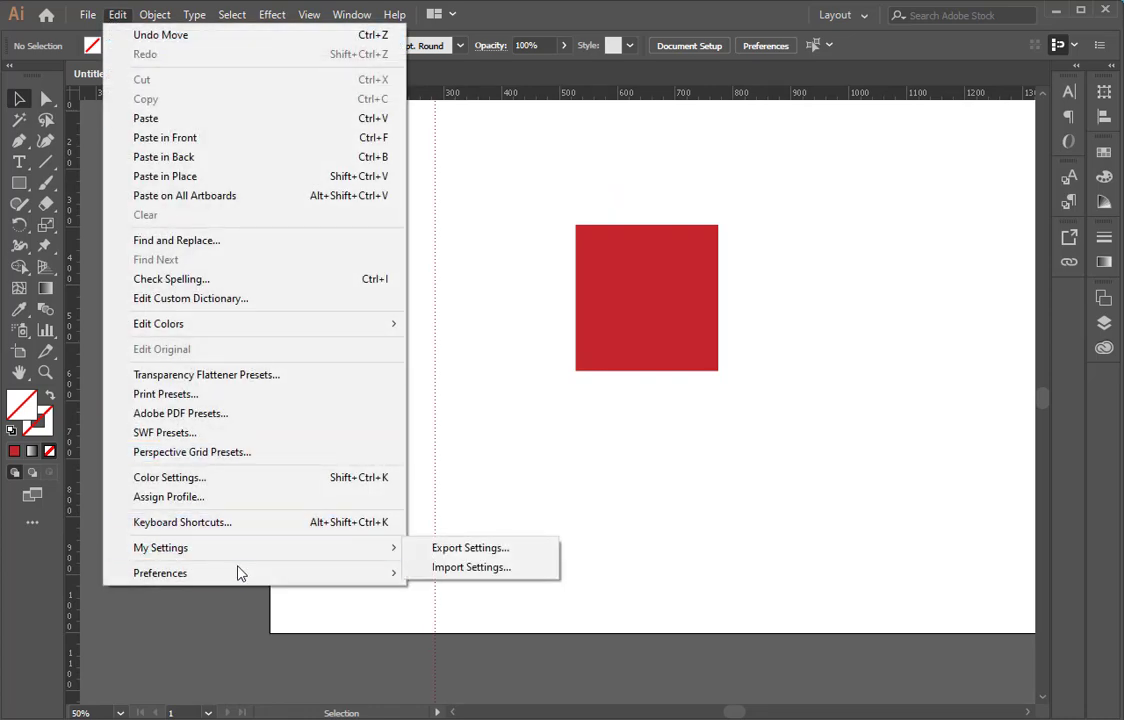
pyautogui.click(509, 580)
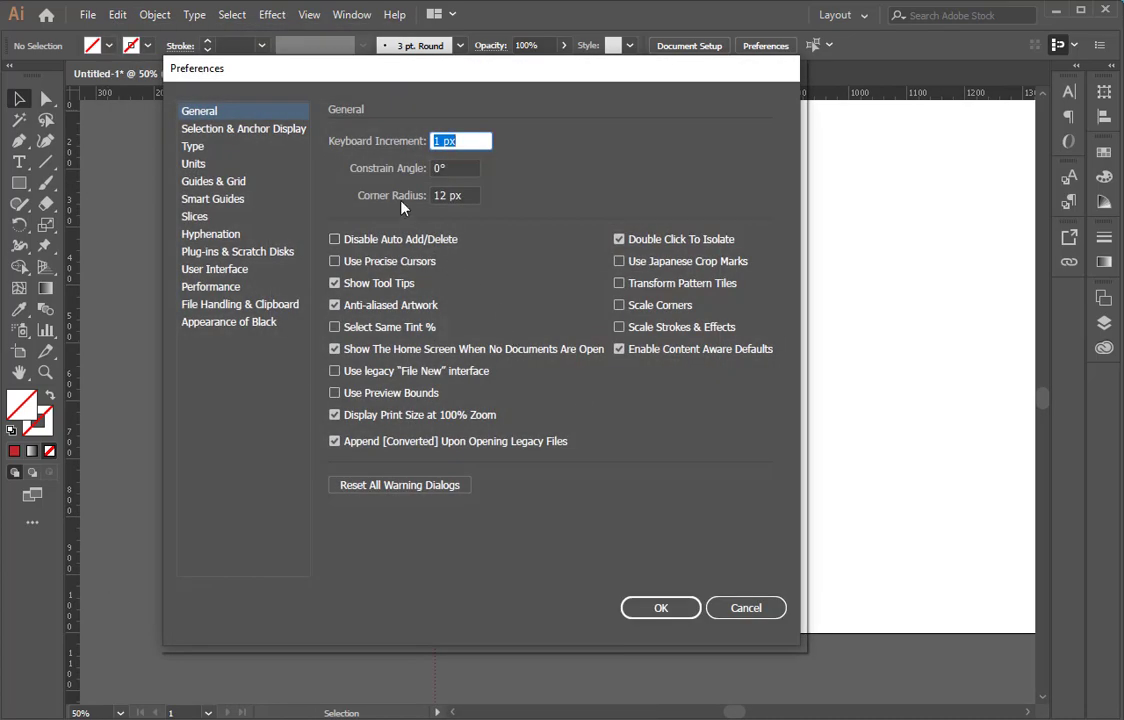
pyautogui.click(213, 181)
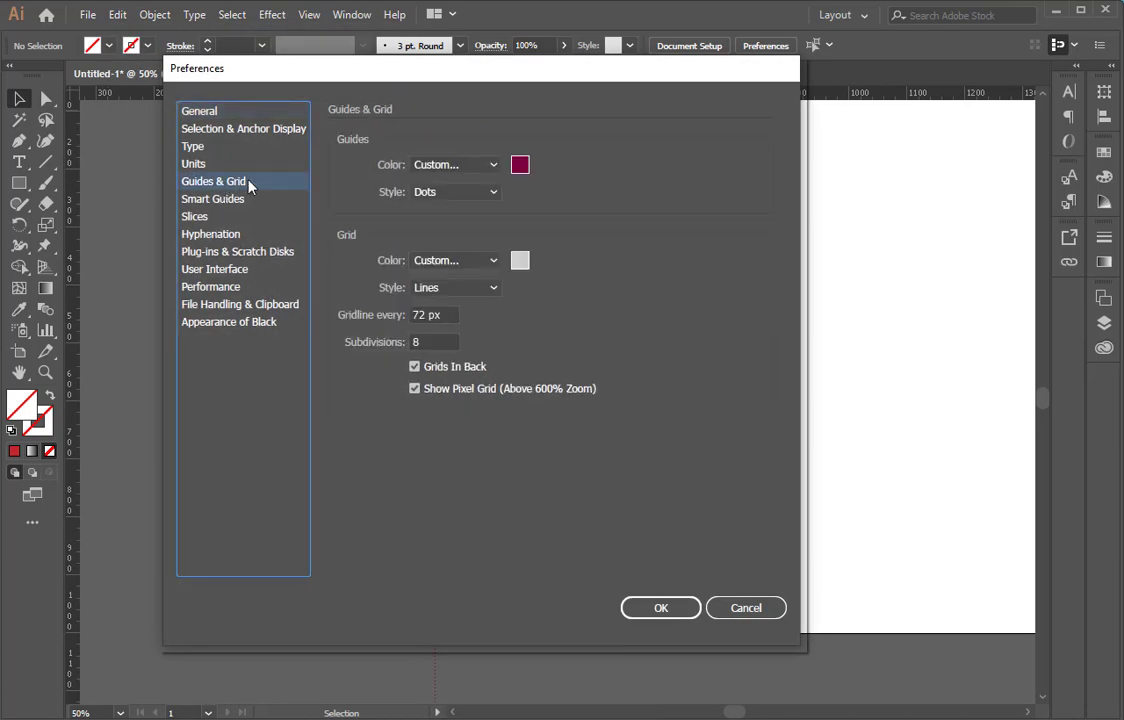
pyautogui.click(519, 165)
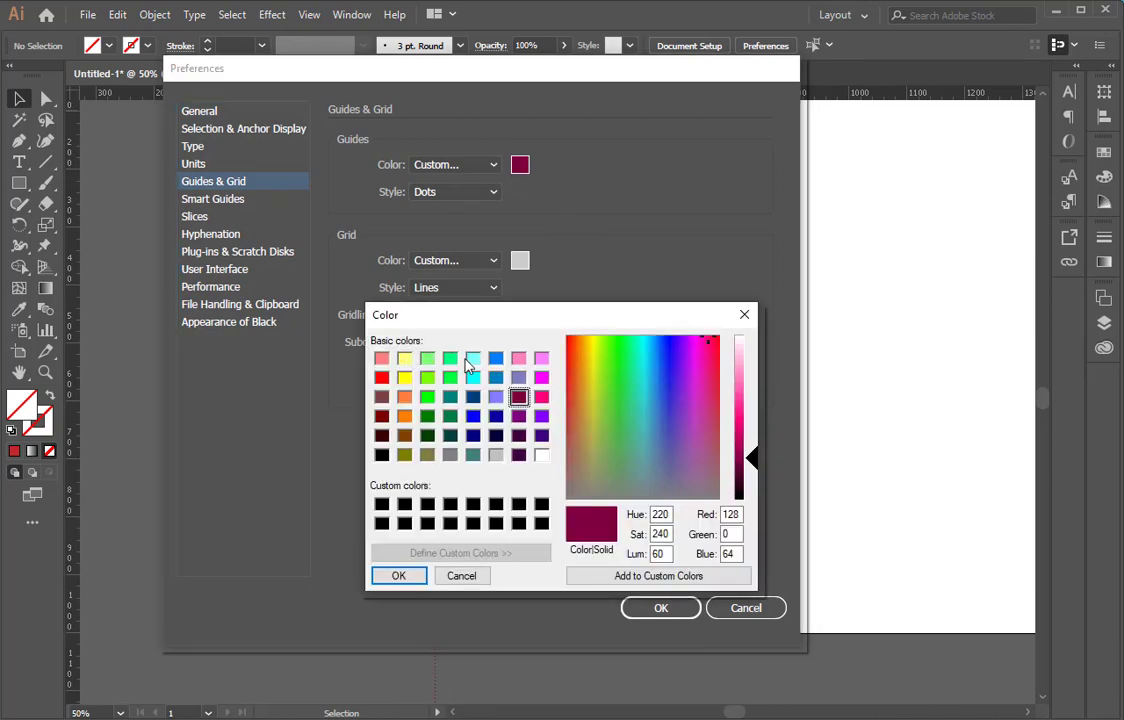
pyautogui.click(473, 358)
pyautogui.click(398, 575)
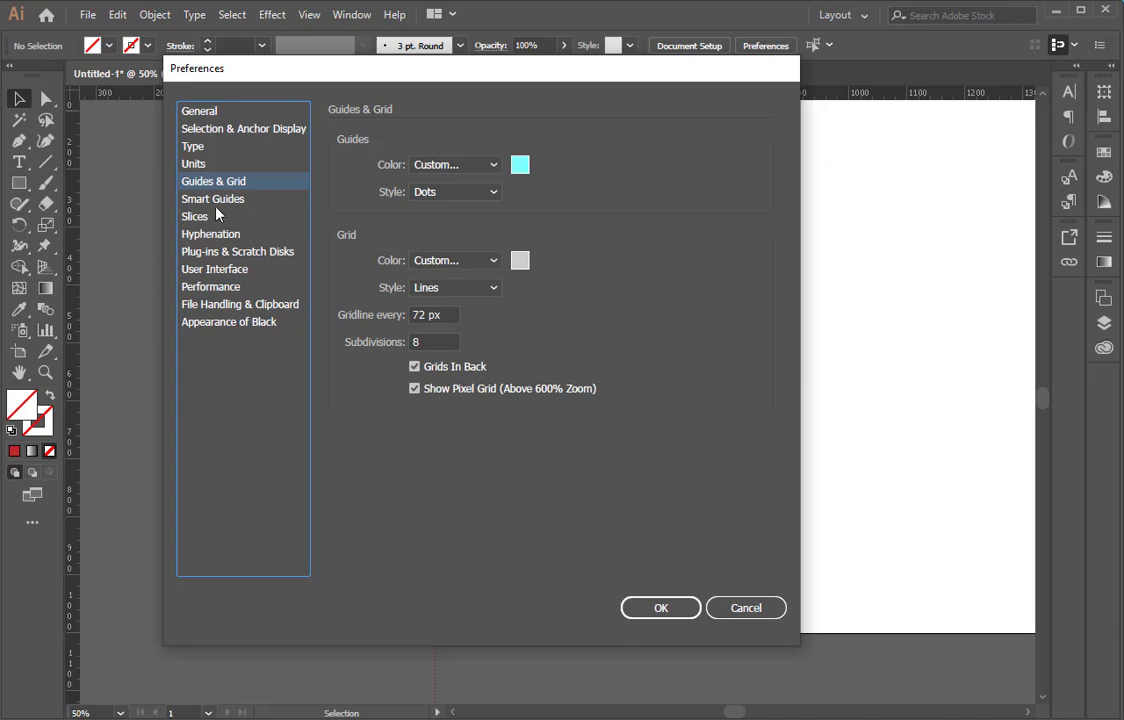
pyautogui.click(208, 200)
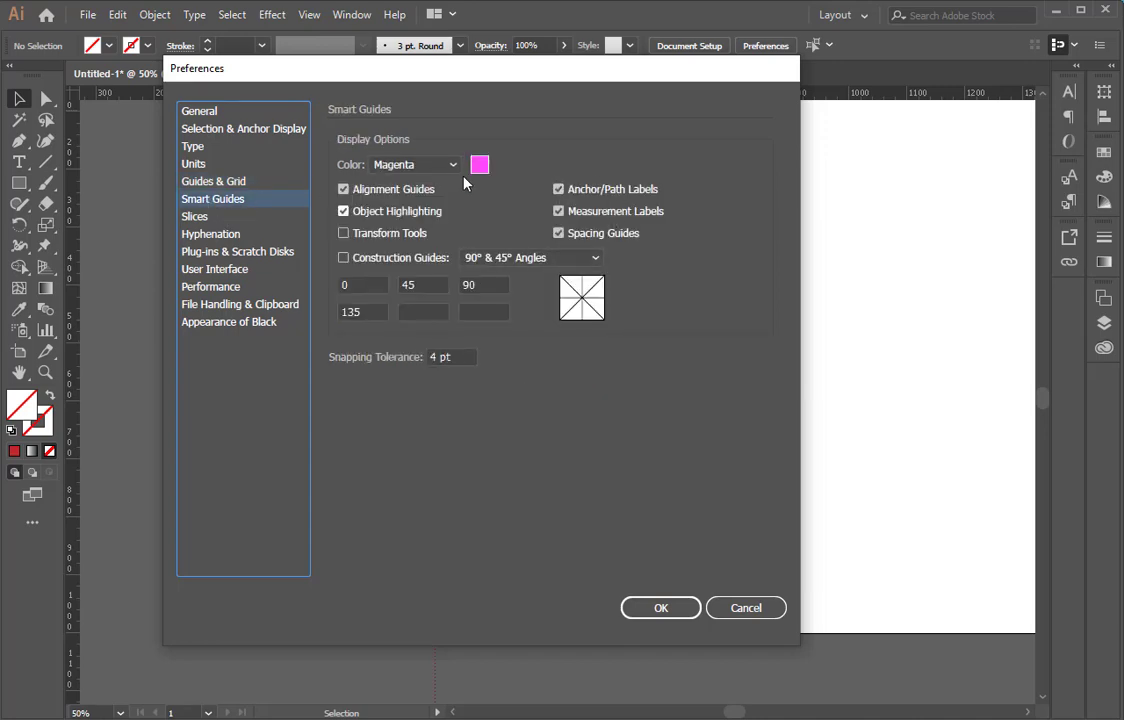
# Close preferences and drag the red square left until its left edge sits on the vertical guide
pyautogui.click(658, 607)
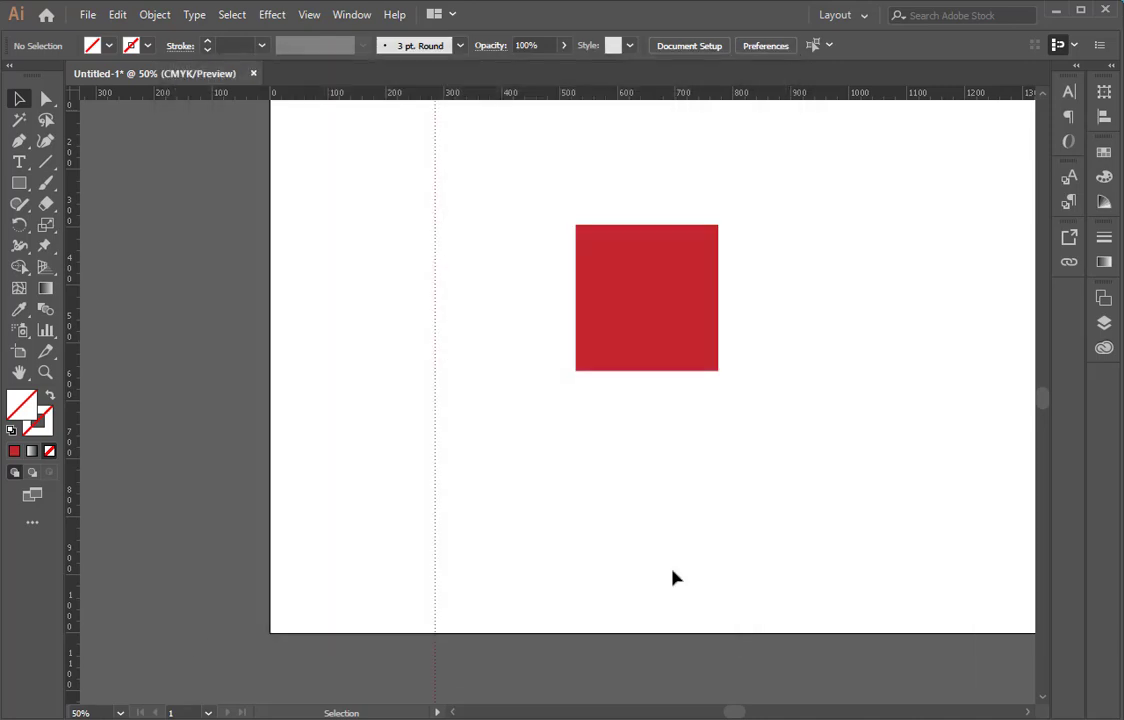
pyautogui.click(667, 319)
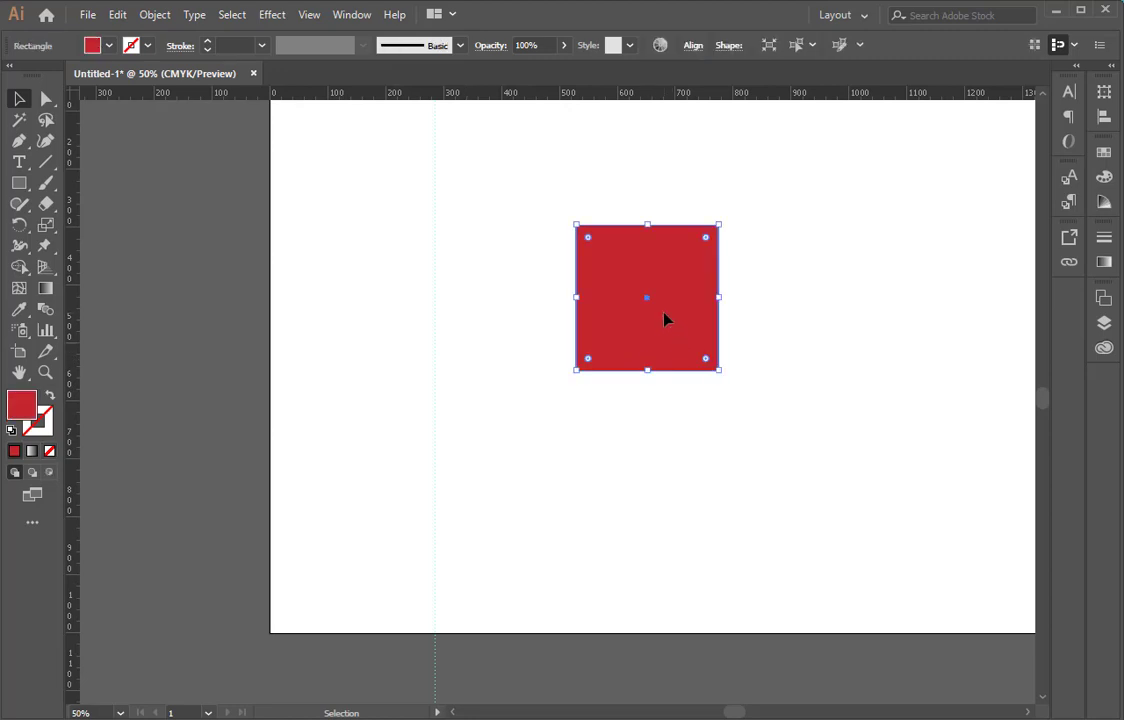
pyautogui.moveTo(650, 292); pyautogui.dragTo(496, 318)
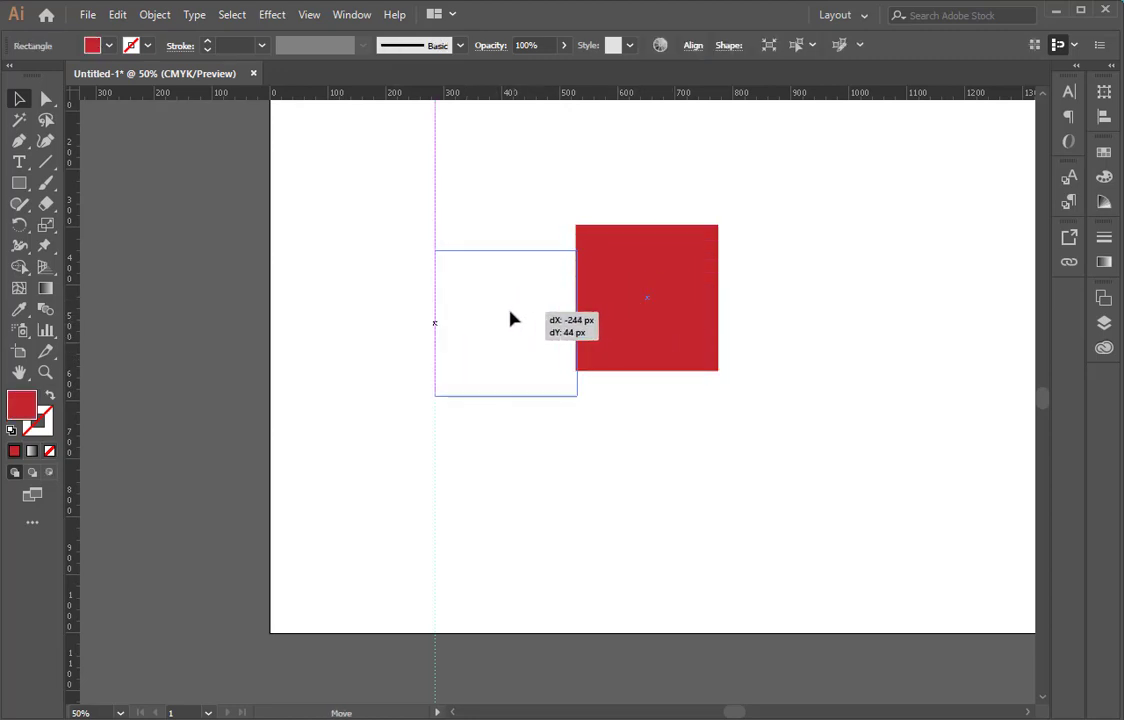
pyautogui.moveTo(496, 318); pyautogui.dragTo(511, 319)
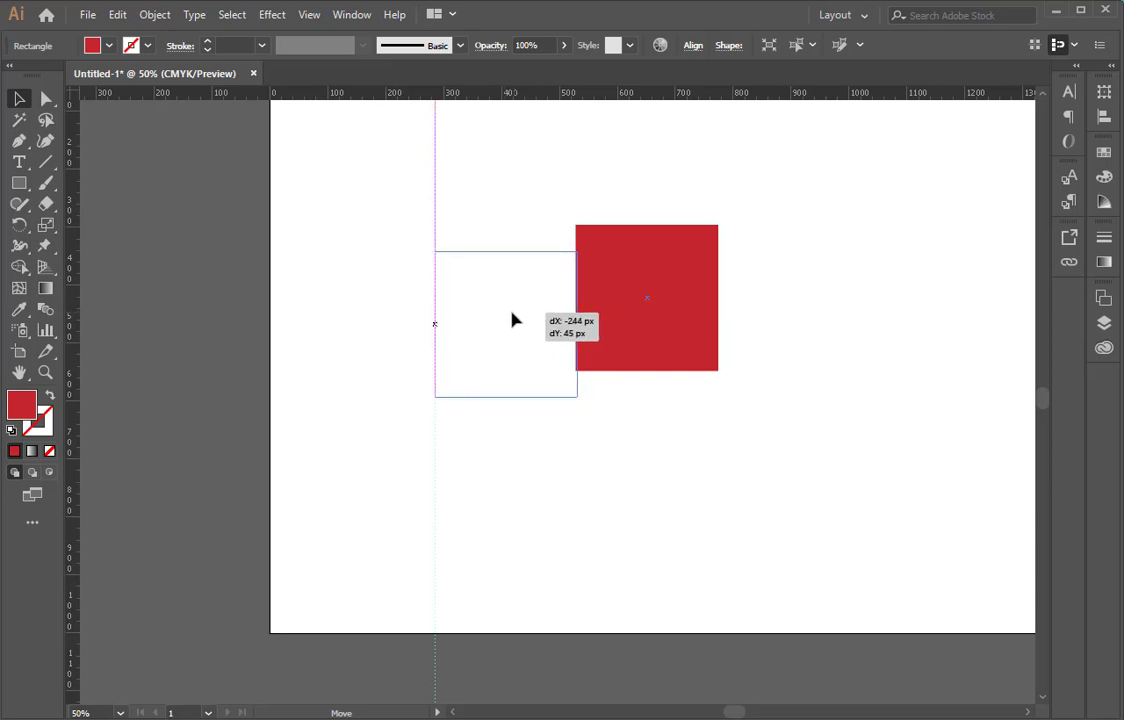
pyautogui.moveTo(511, 319); pyautogui.dragTo(512, 321)
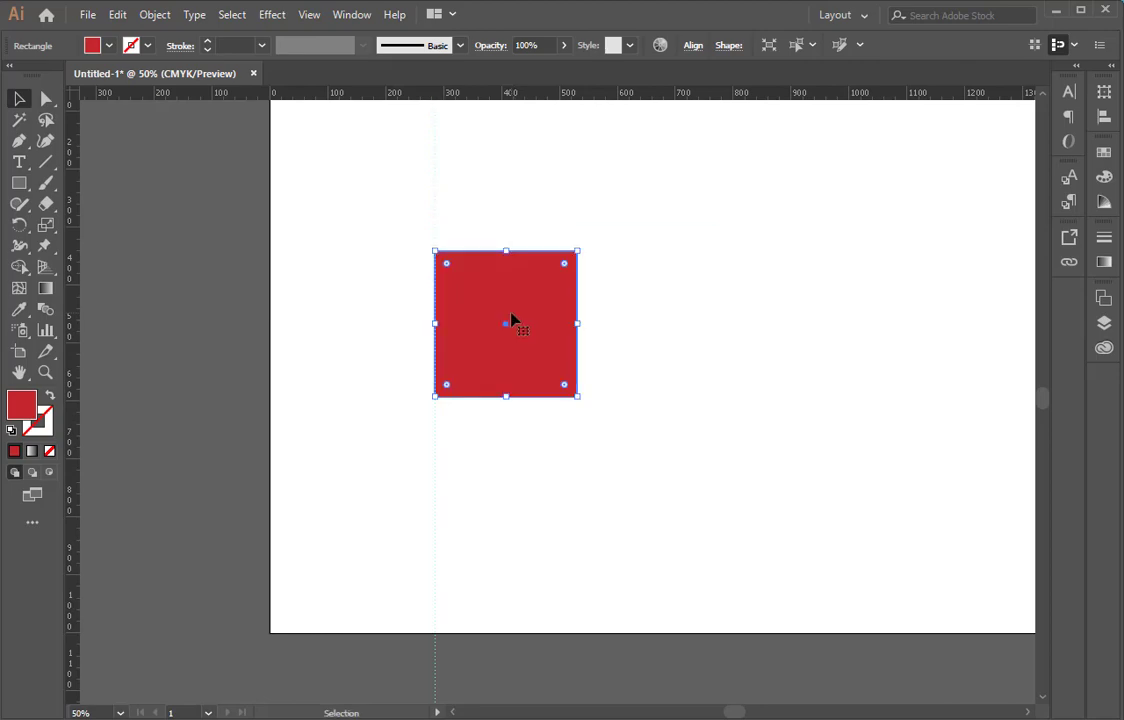
pyautogui.click(705, 369)
pyautogui.click(517, 334)
pyautogui.click(117, 14)
pyautogui.click(520, 242)
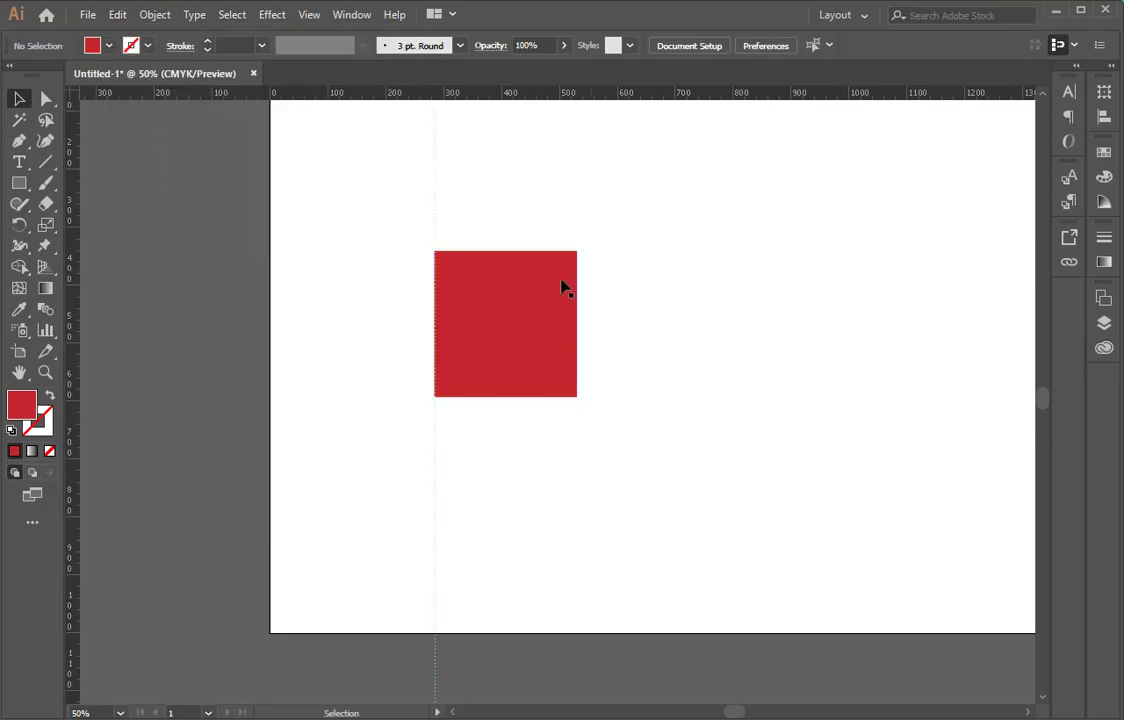
pyautogui.click(507, 288)
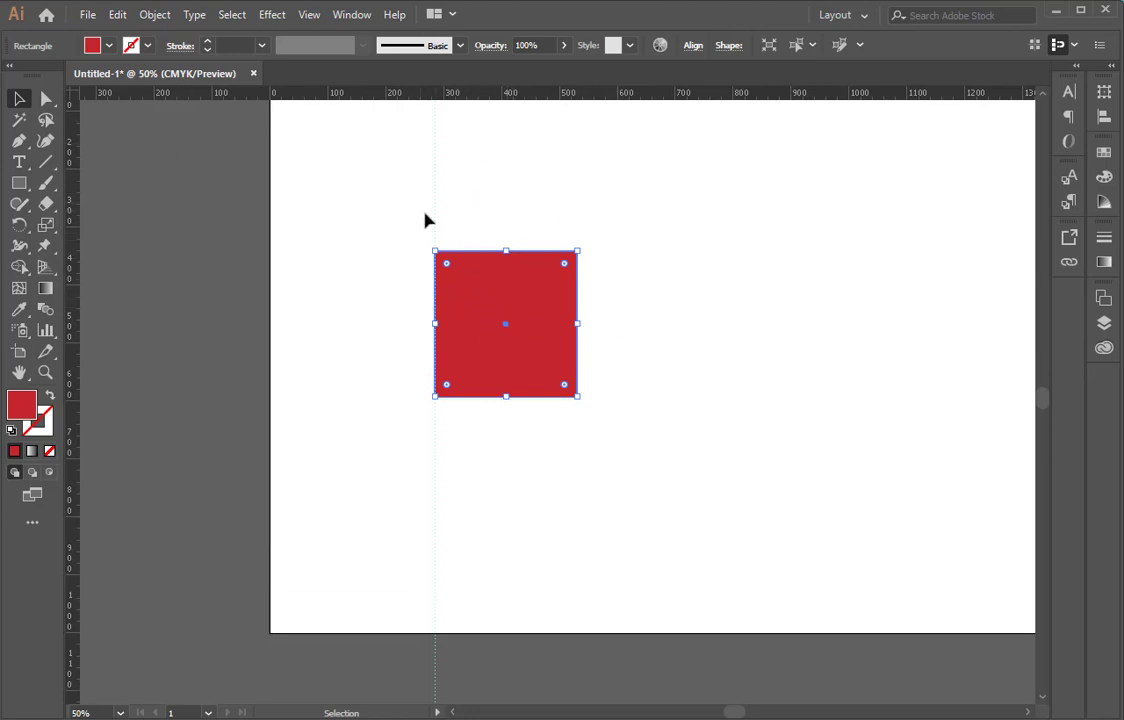
# Change the Smart Guides colour from magenta to bright green and close the preferences
pyautogui.click(117, 15)
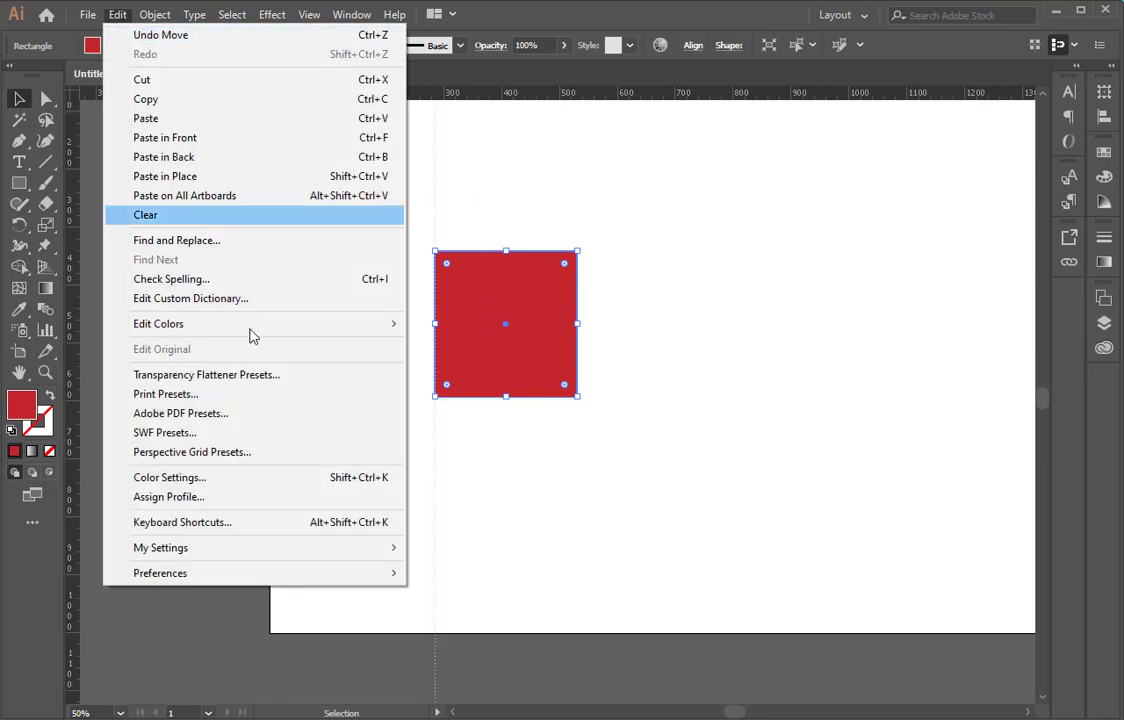
pyautogui.moveTo(160, 573)
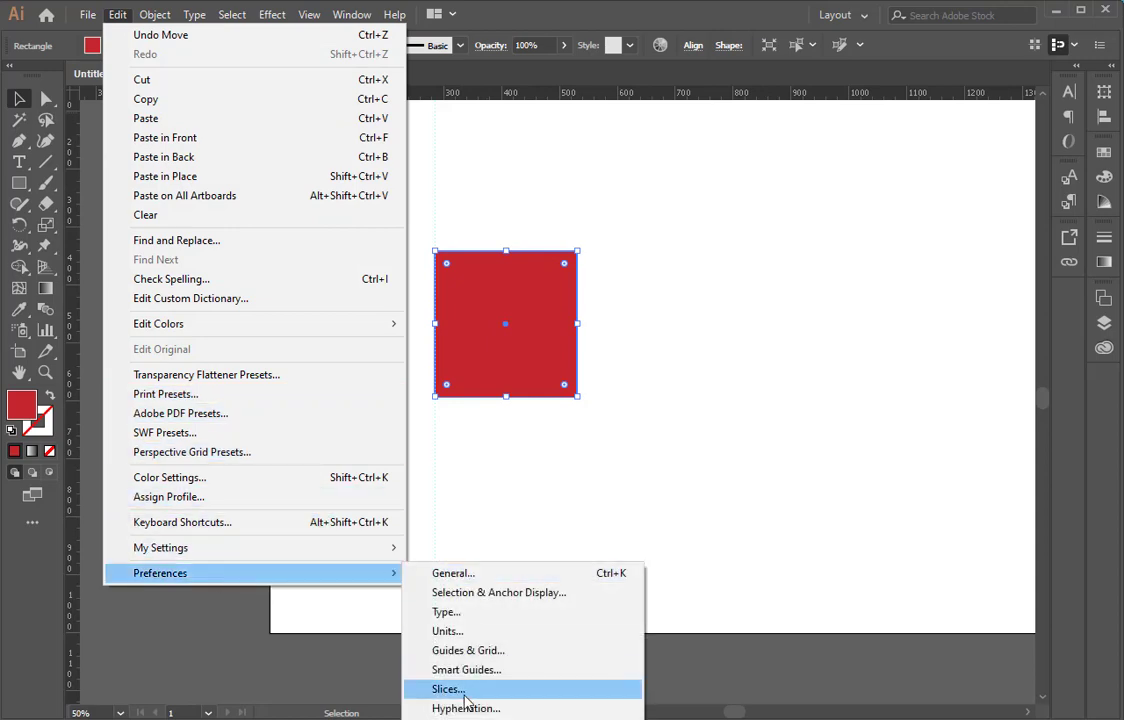
pyautogui.click(452, 573)
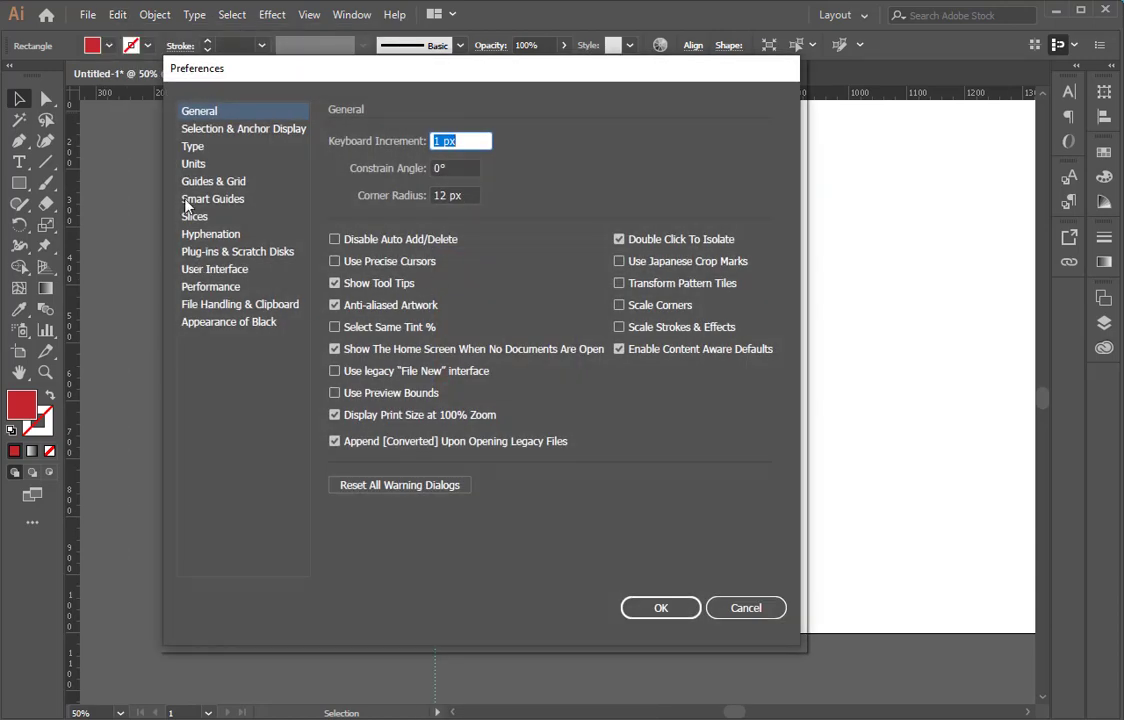
pyautogui.click(216, 184)
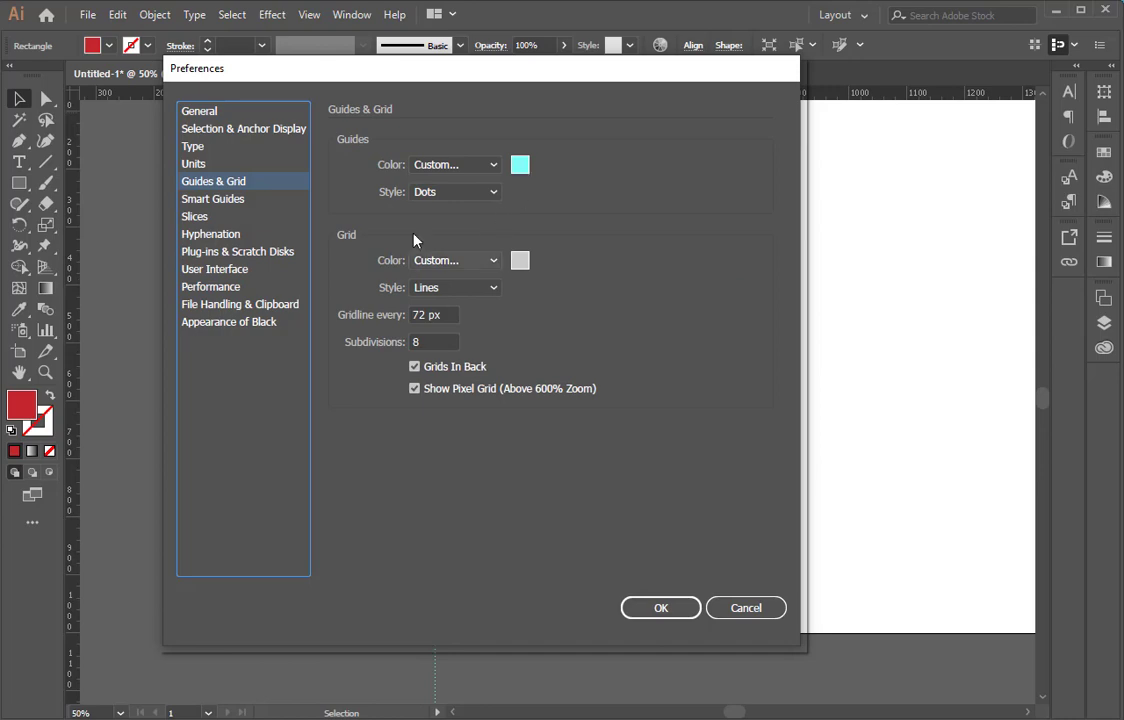
pyautogui.click(212, 199)
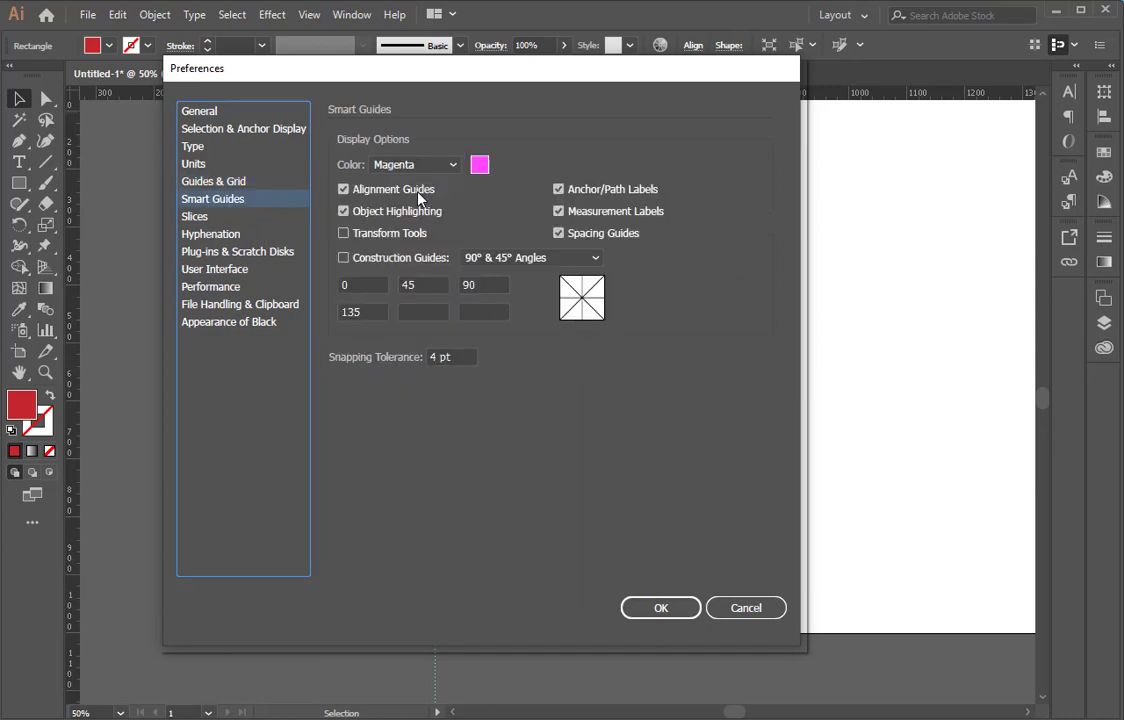
pyautogui.click(481, 165)
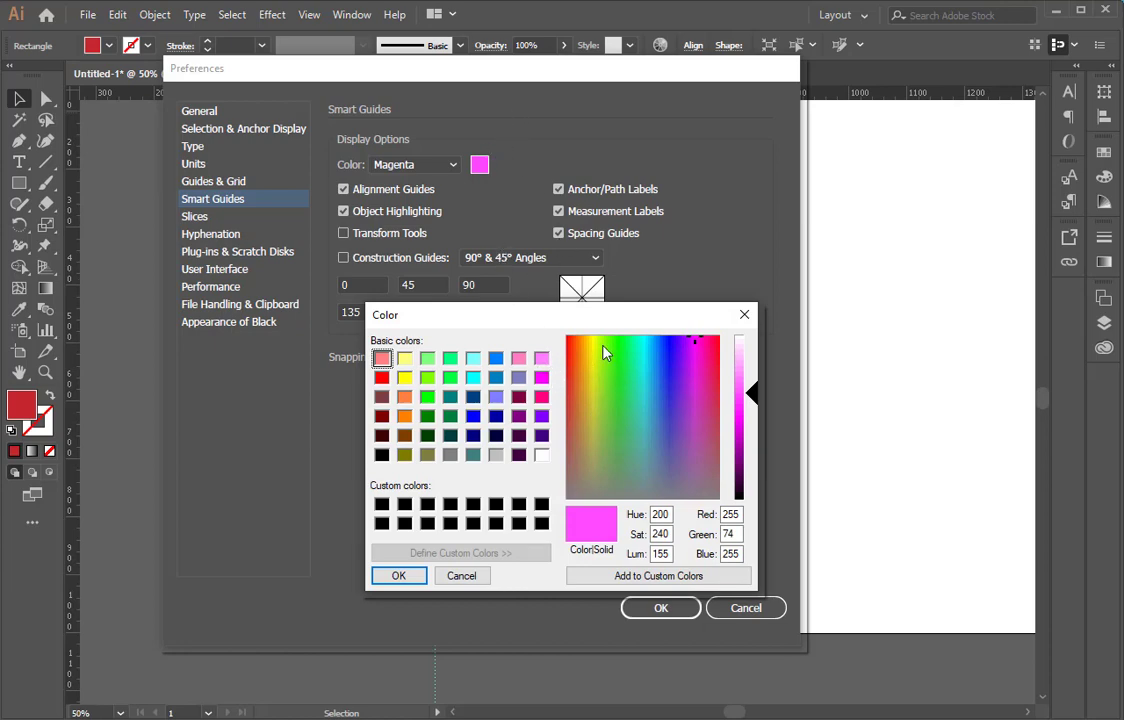
pyautogui.click(404, 361)
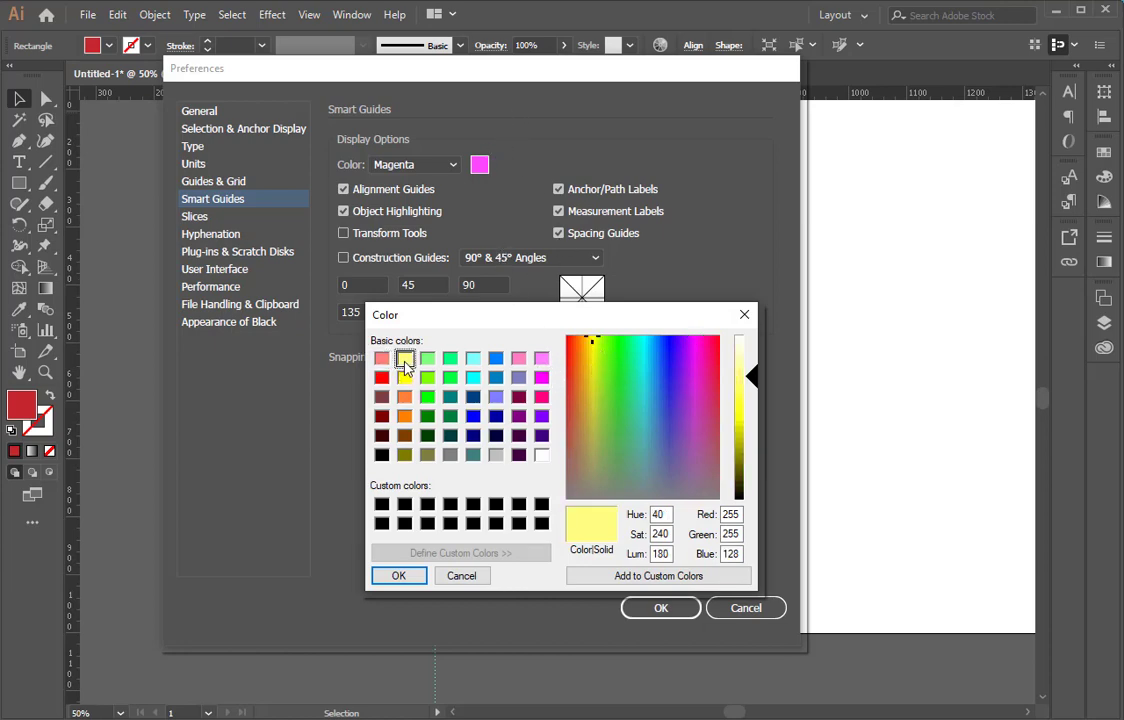
pyautogui.click(381, 359)
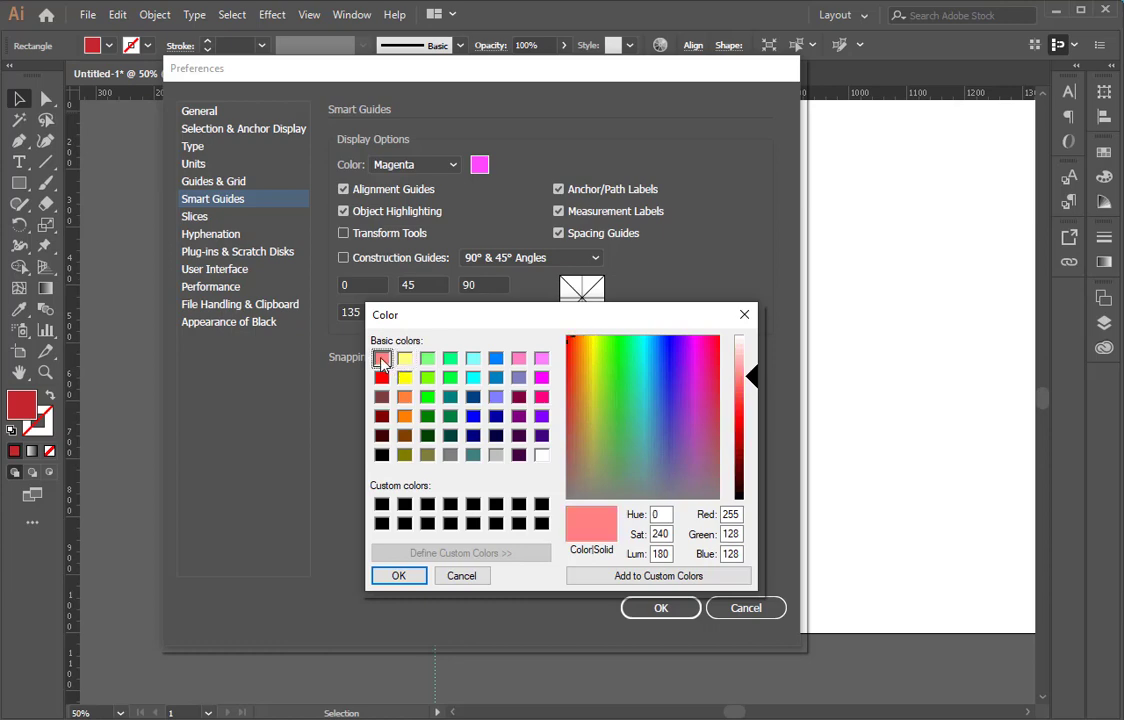
pyautogui.click(404, 358)
pyautogui.click(450, 377)
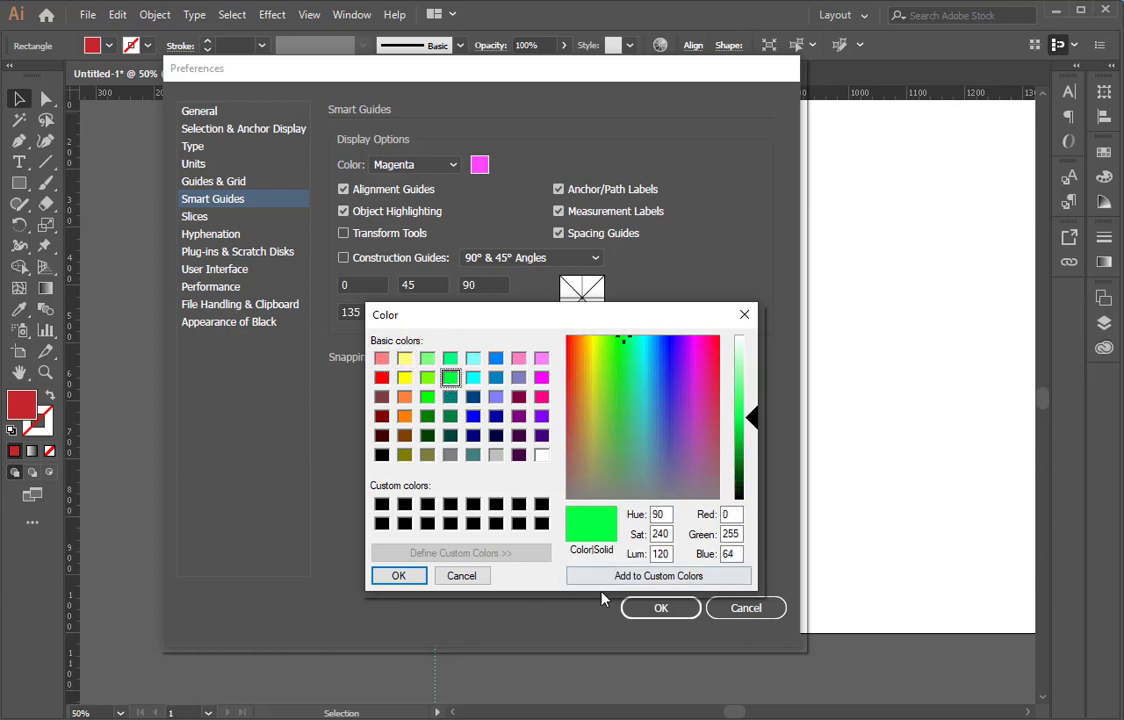
pyautogui.click(398, 577)
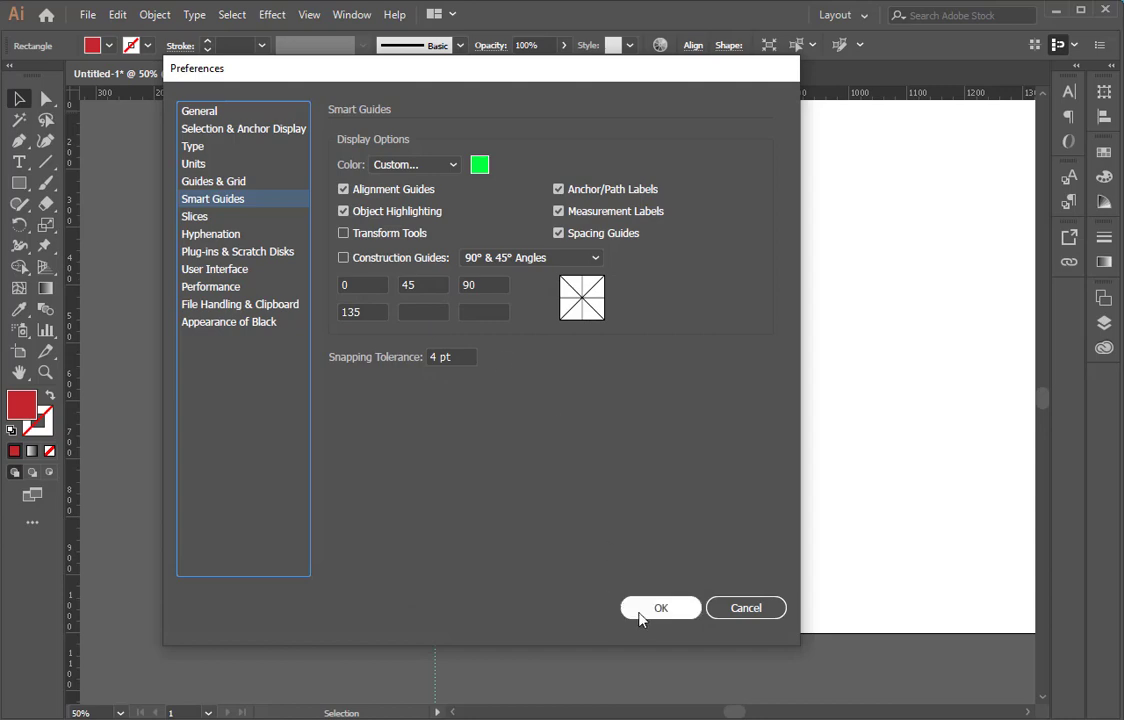
pyautogui.click(661, 608)
pyautogui.click(682, 414)
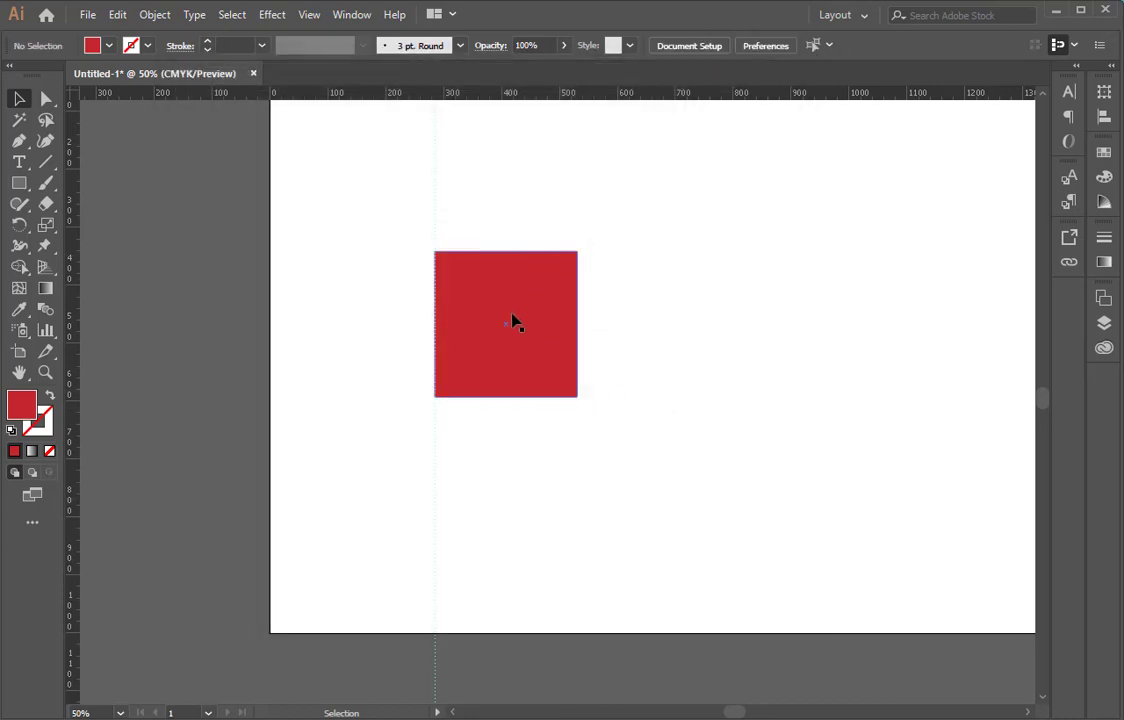
# Drag the red square straight down about 188 px, keeping its left edge on the guide
pyautogui.moveTo(513, 321)
pyautogui.mouseDown()
pyautogui.moveTo(610, 397)
pyautogui.moveTo(583, 374)
pyautogui.moveTo(670, 379)
pyautogui.moveTo(492, 430)
pyautogui.moveTo(519, 429)
pyautogui.moveTo(508, 430)
pyautogui.mouseUp()
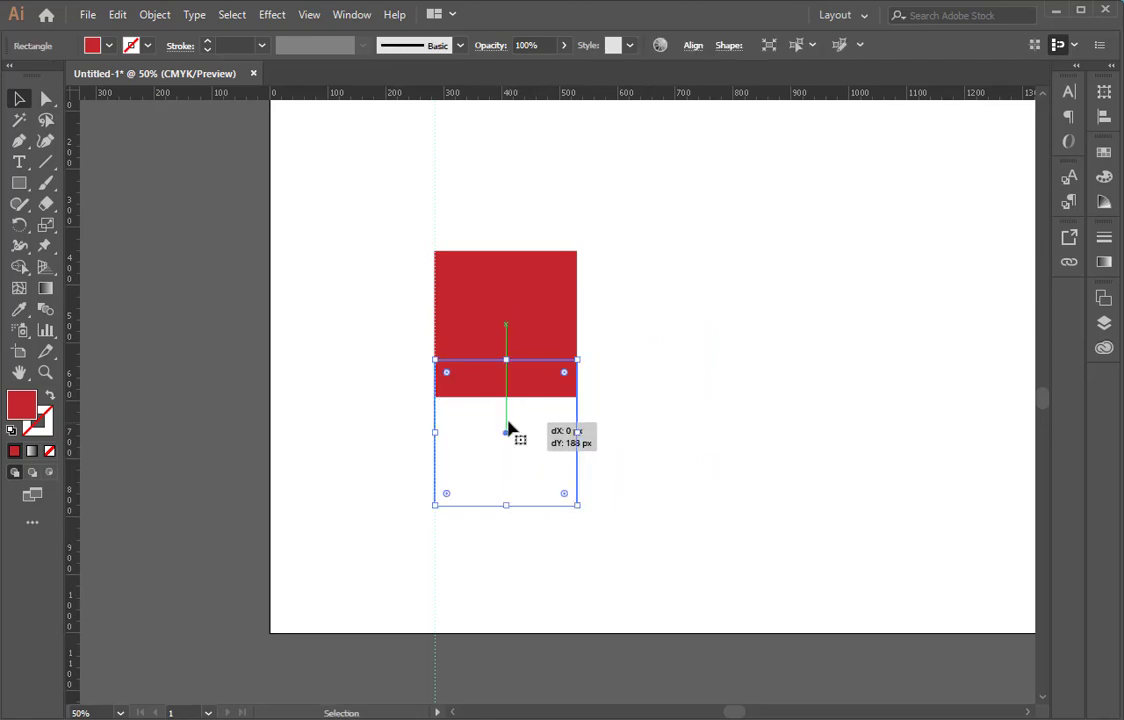
pyautogui.click(121, 15)
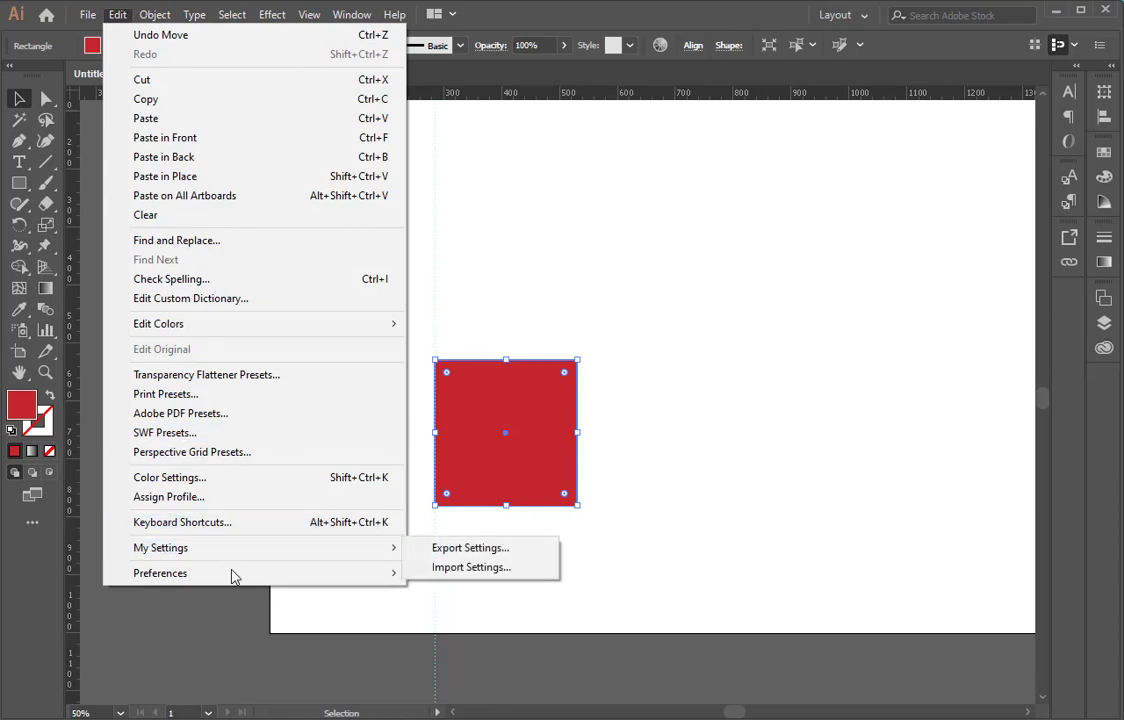
# Change the Smart Guides colour from green to the light salmon red basic colour and close Preferences
pyautogui.moveTo(160, 573)
pyautogui.click(468, 573)
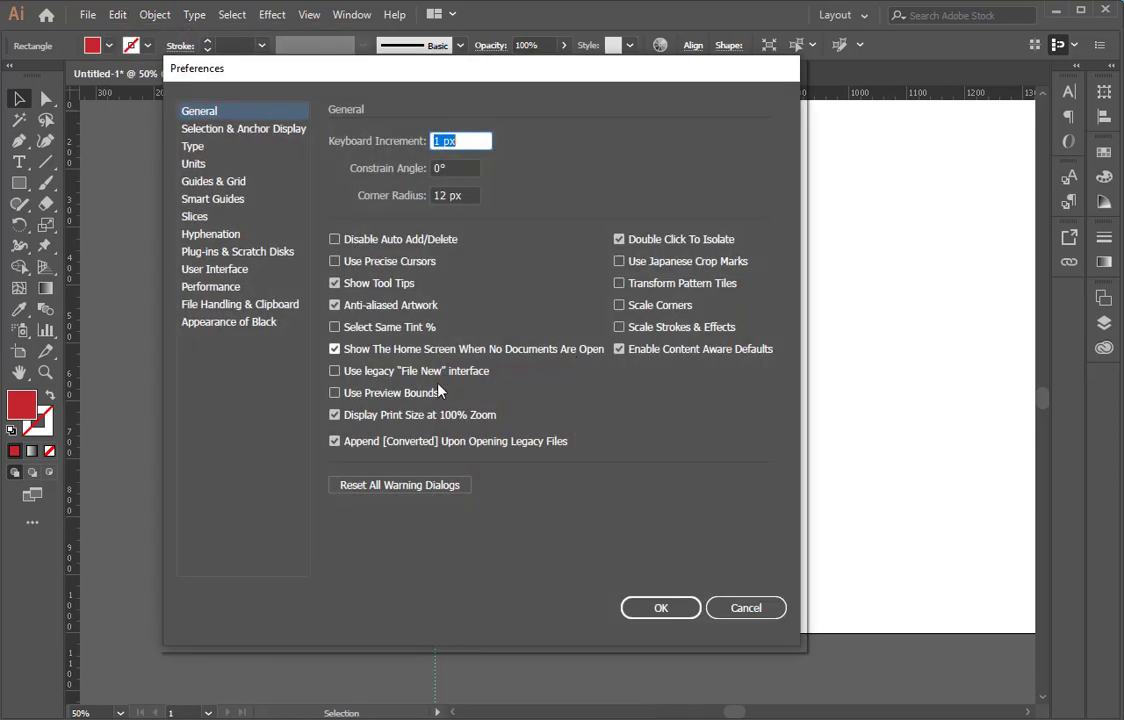
pyautogui.click(215, 201)
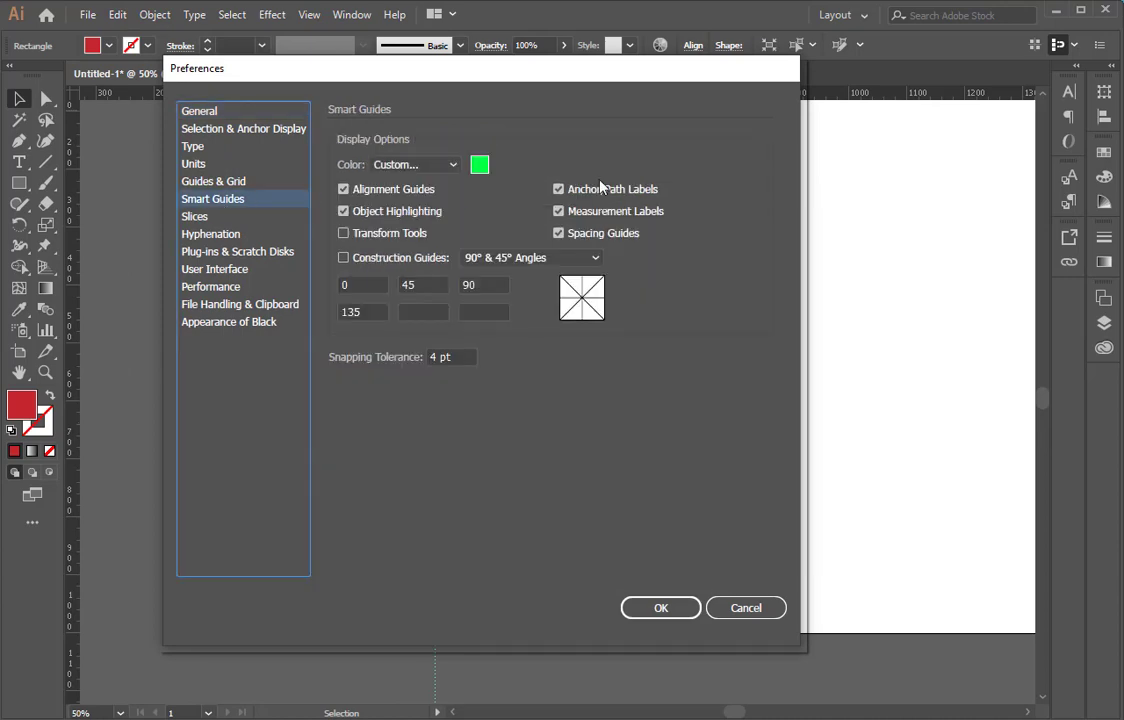
pyautogui.click(479, 166)
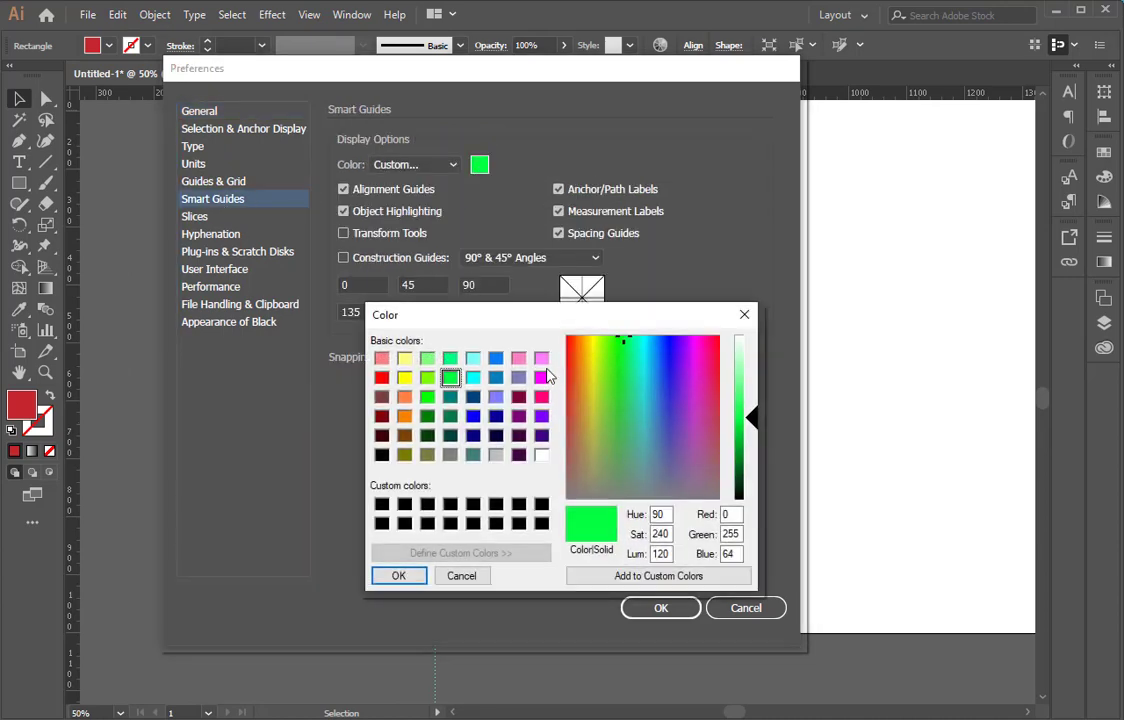
pyautogui.click(541, 358)
pyautogui.click(518, 358)
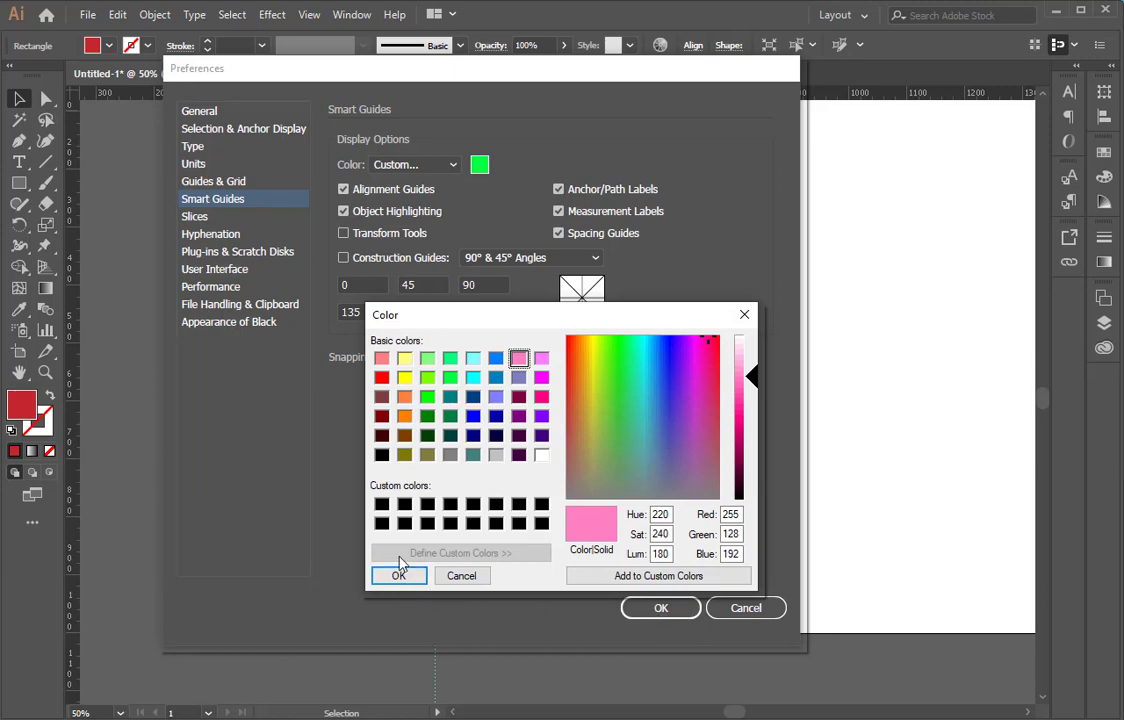
pyautogui.click(381, 358)
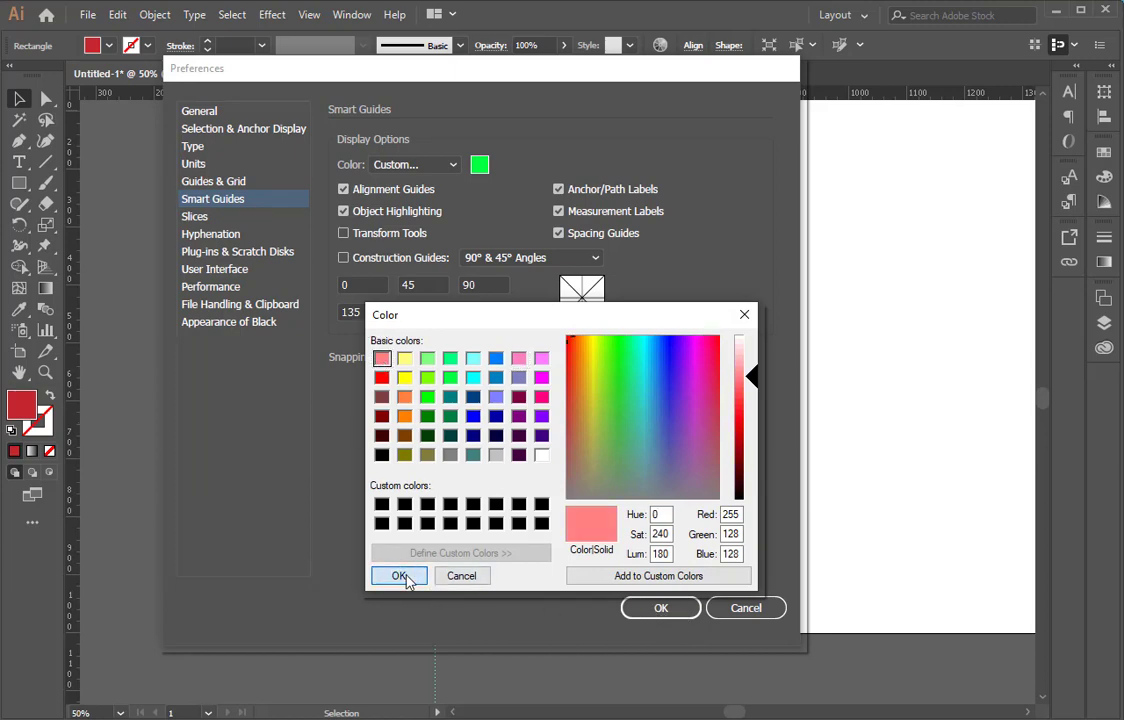
pyautogui.click(399, 576)
pyautogui.click(660, 607)
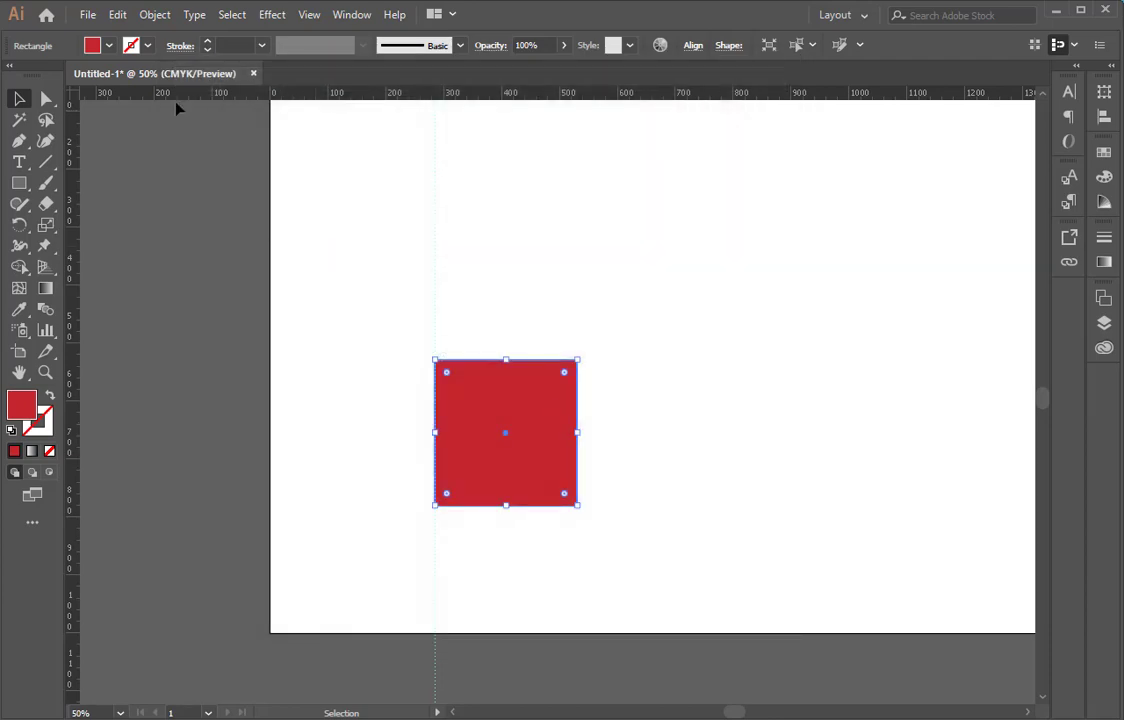
pyautogui.click(119, 15)
pyautogui.moveTo(250, 573)
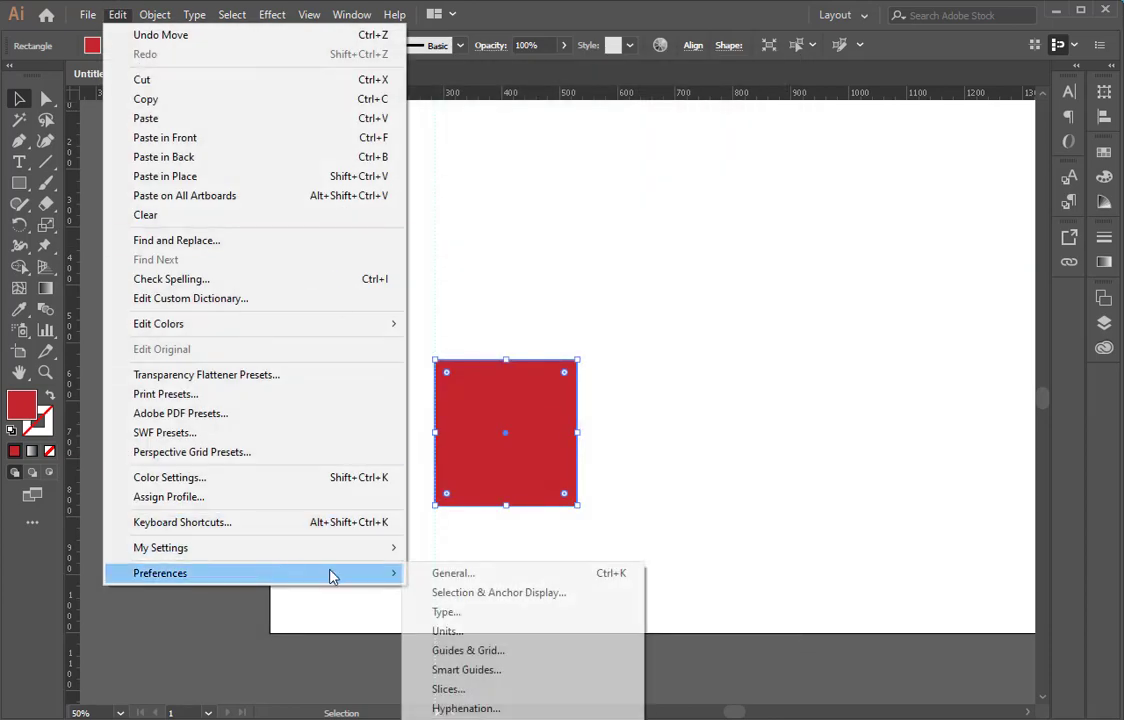
pyautogui.click(455, 573)
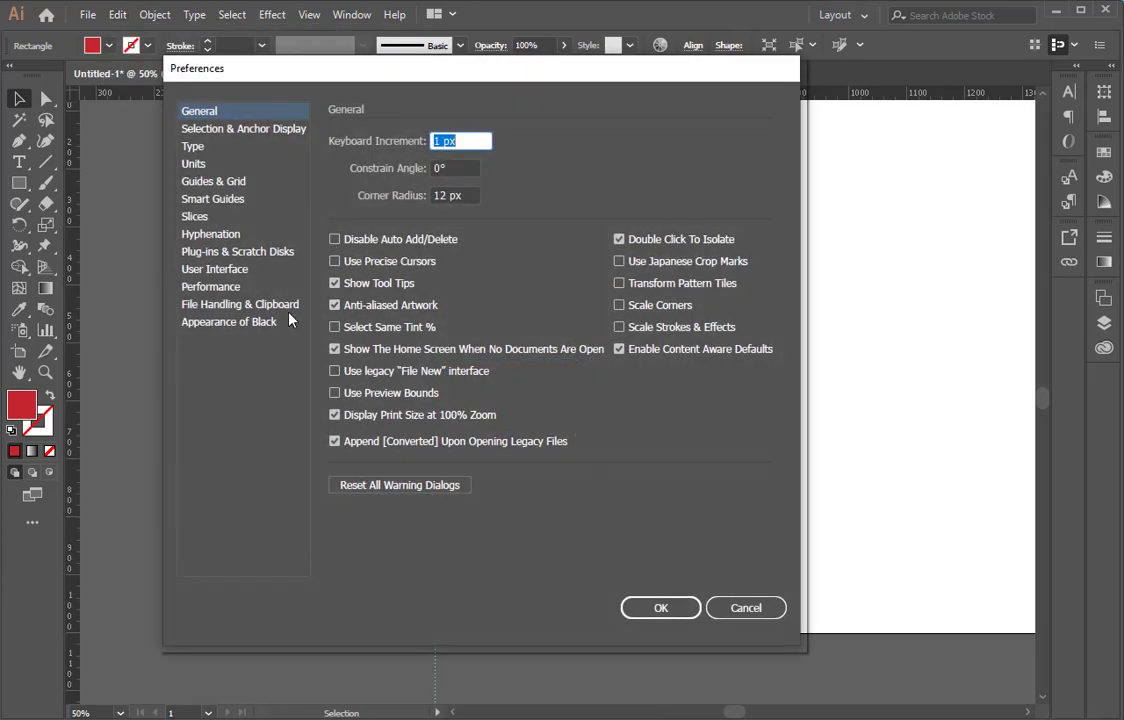
pyautogui.click(236, 271)
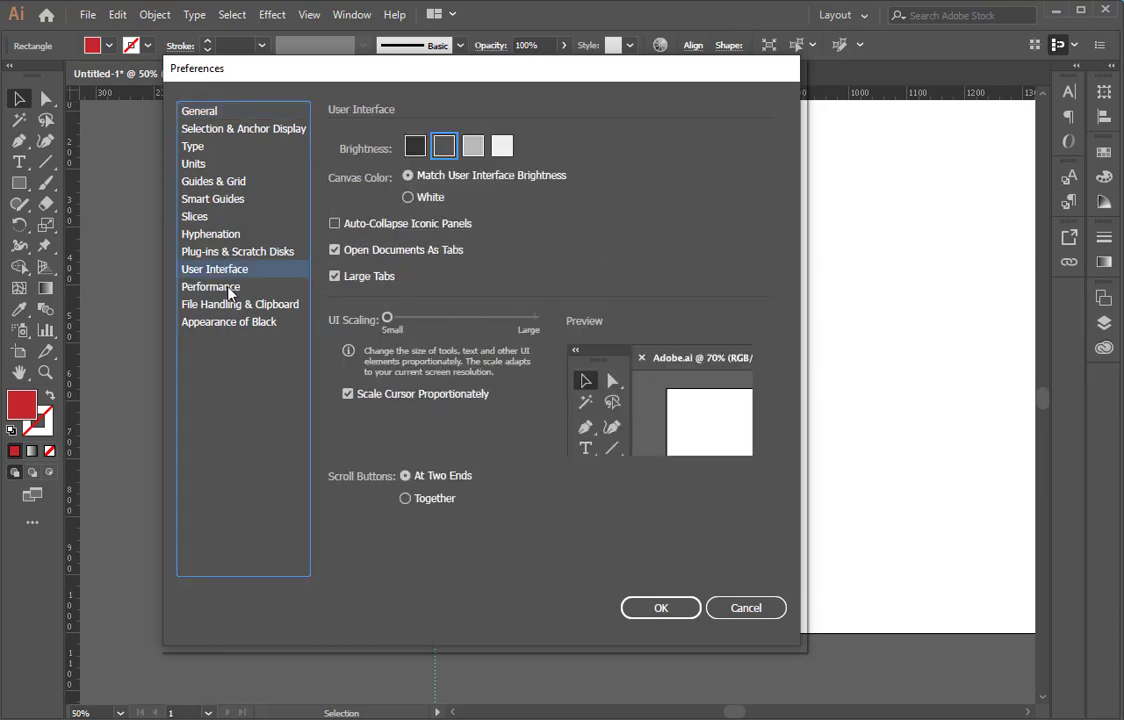
pyautogui.moveTo(301, 70)
pyautogui.mouseDown()
pyautogui.moveTo(505, 112)
pyautogui.moveTo(553, 73)
pyautogui.mouseUp()
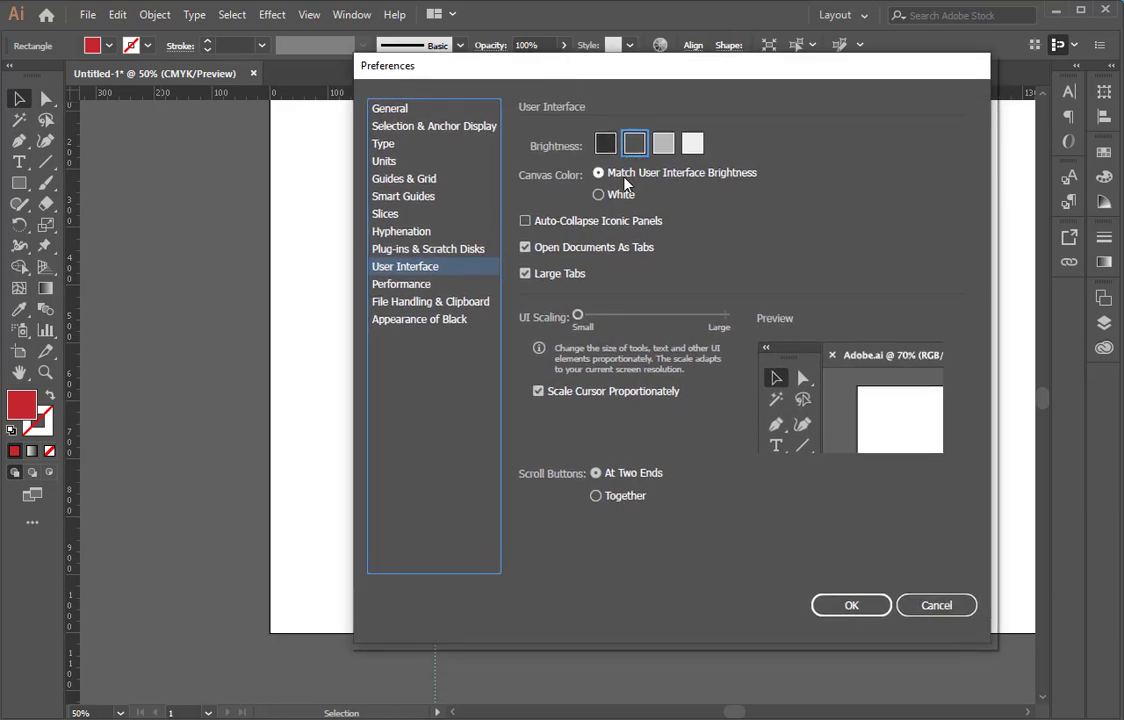
pyautogui.click(598, 195)
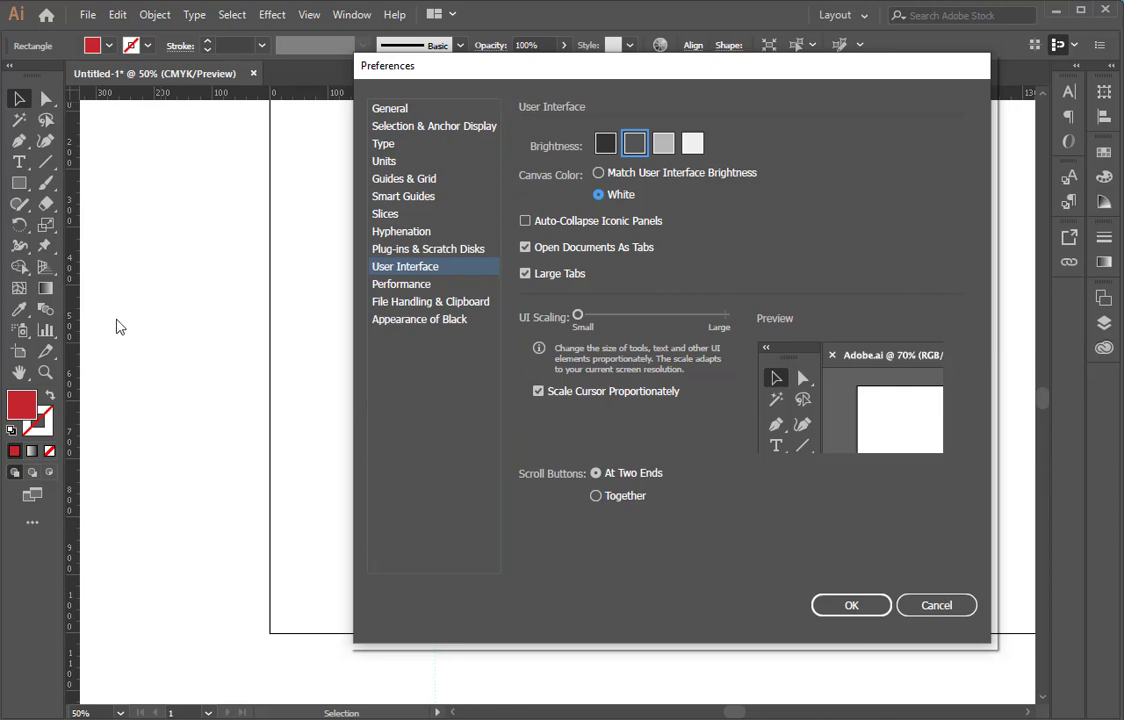
pyautogui.click(598, 173)
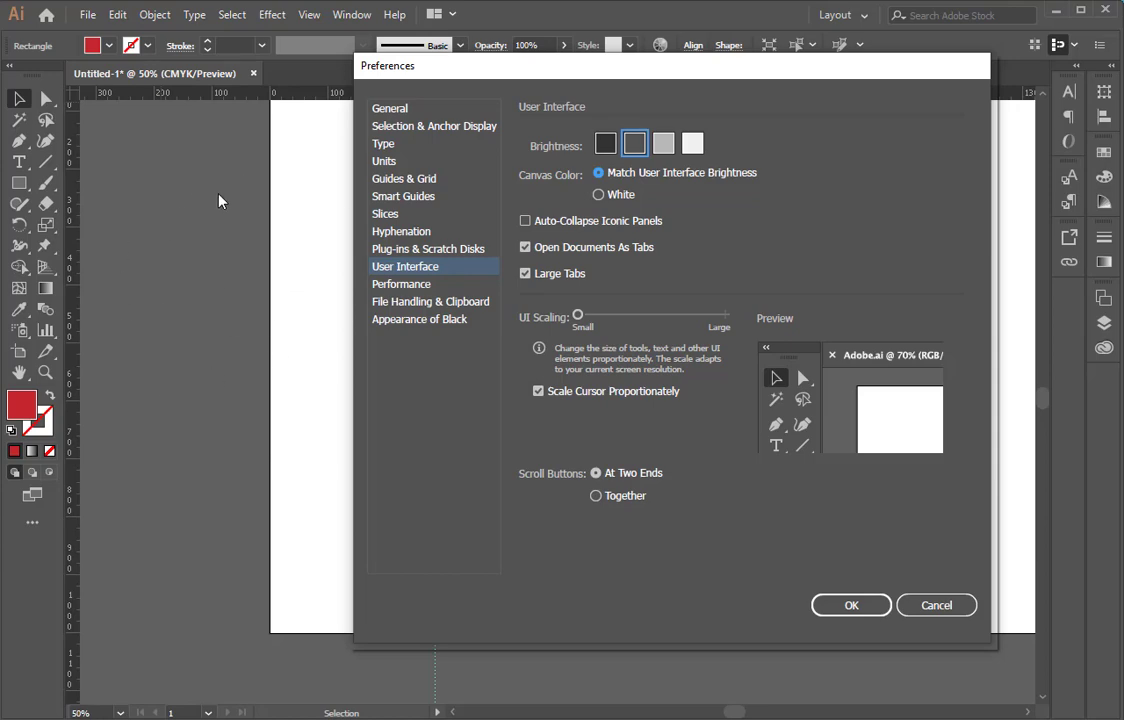
pyautogui.click(605, 145)
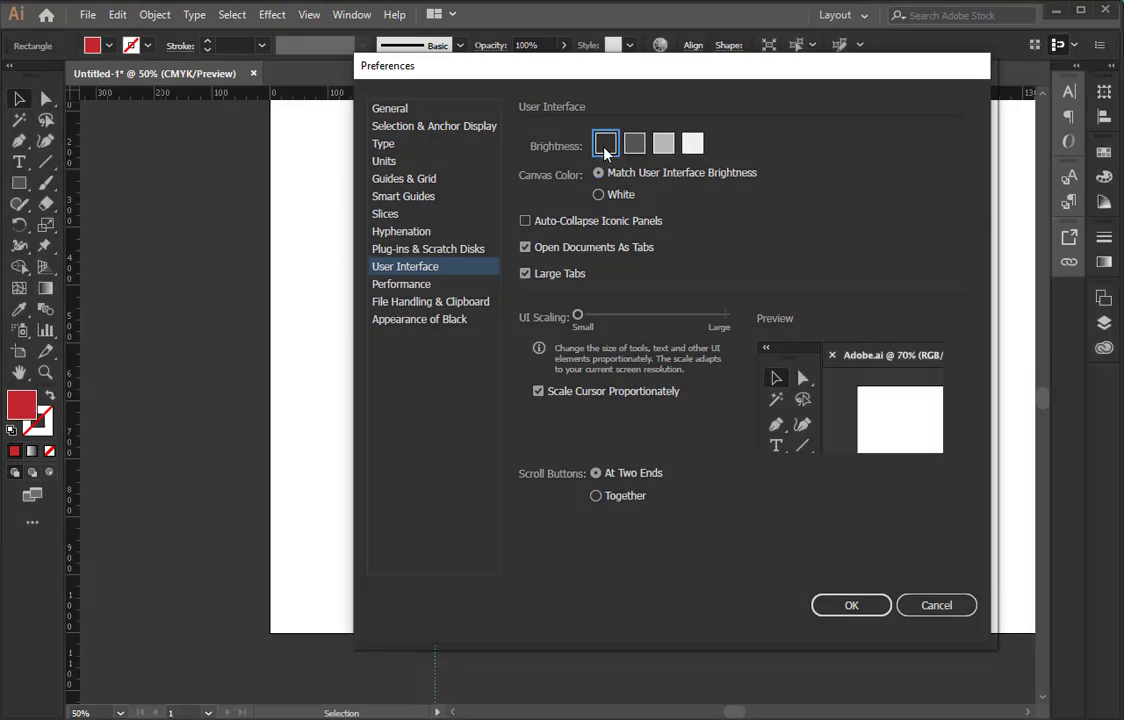
pyautogui.click(665, 145)
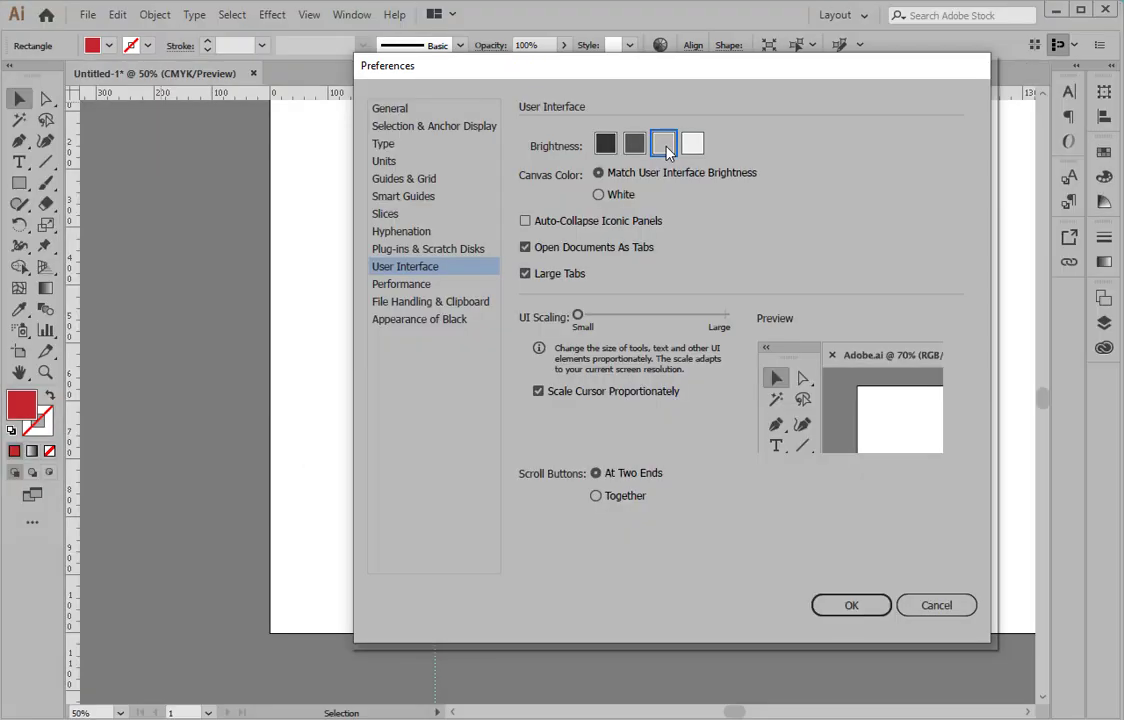
pyautogui.click(692, 145)
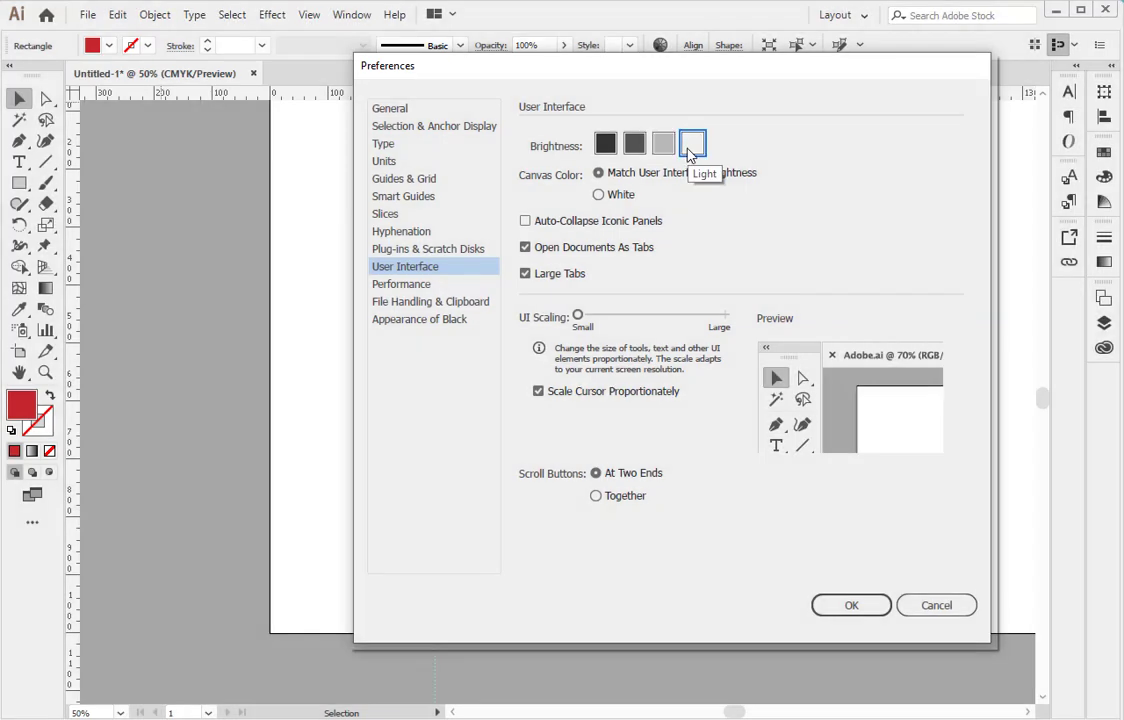
pyautogui.click(634, 145)
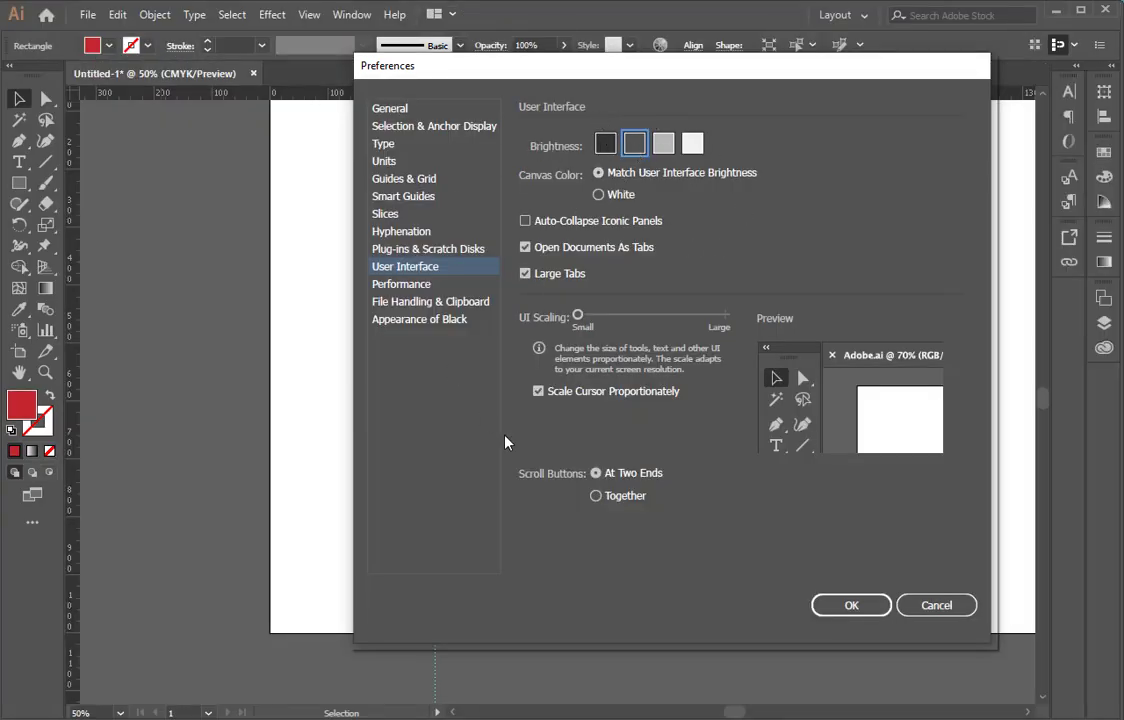
pyautogui.click(605, 144)
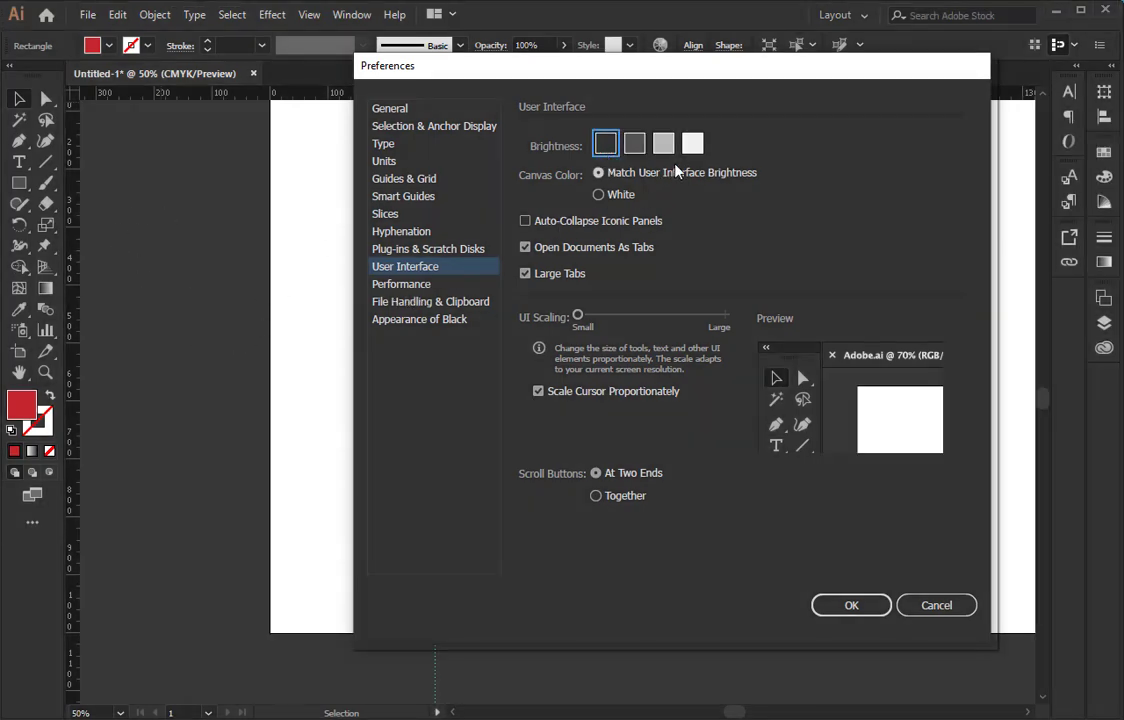
pyautogui.click(694, 145)
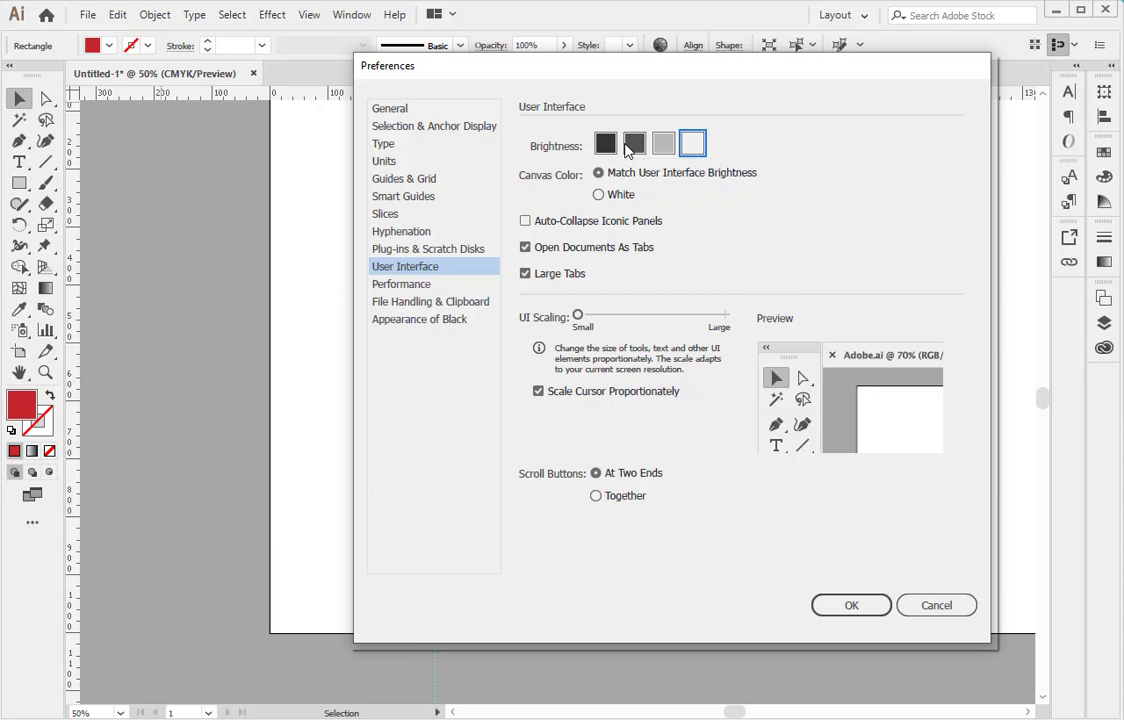
pyautogui.click(634, 144)
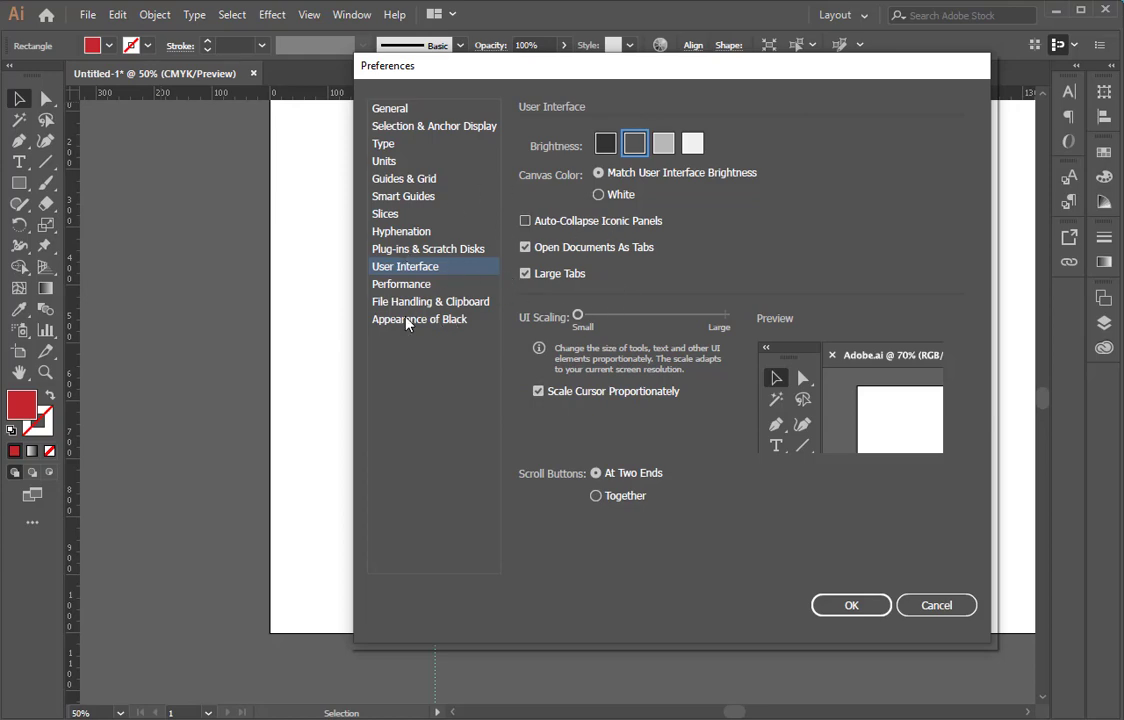
# Raise Number of Recent Files to Display from 20 to 30 under File Handling & Clipboard
pyautogui.click(400, 285)
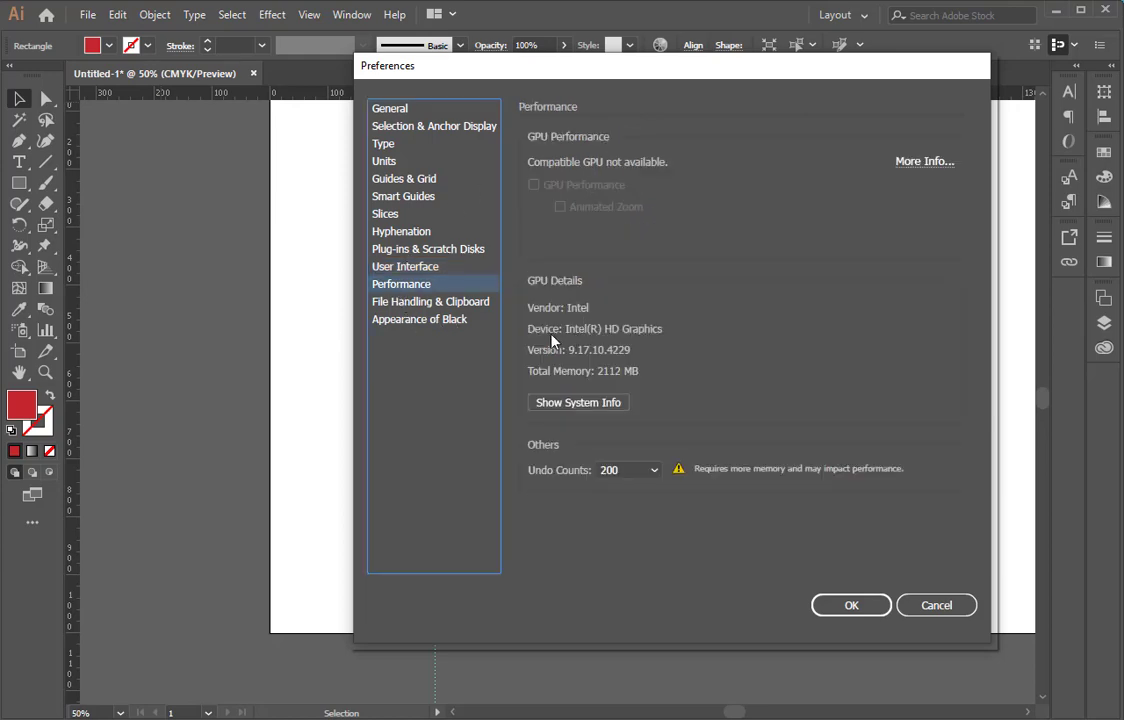
pyautogui.click(432, 304)
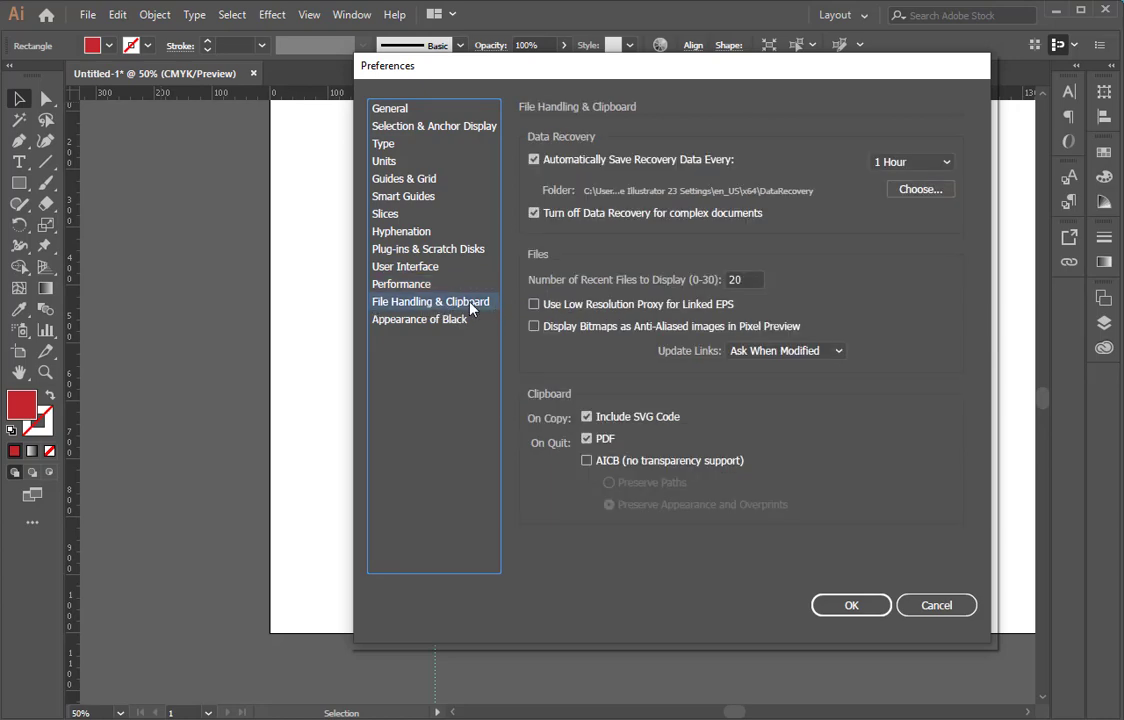
pyautogui.click(745, 280)
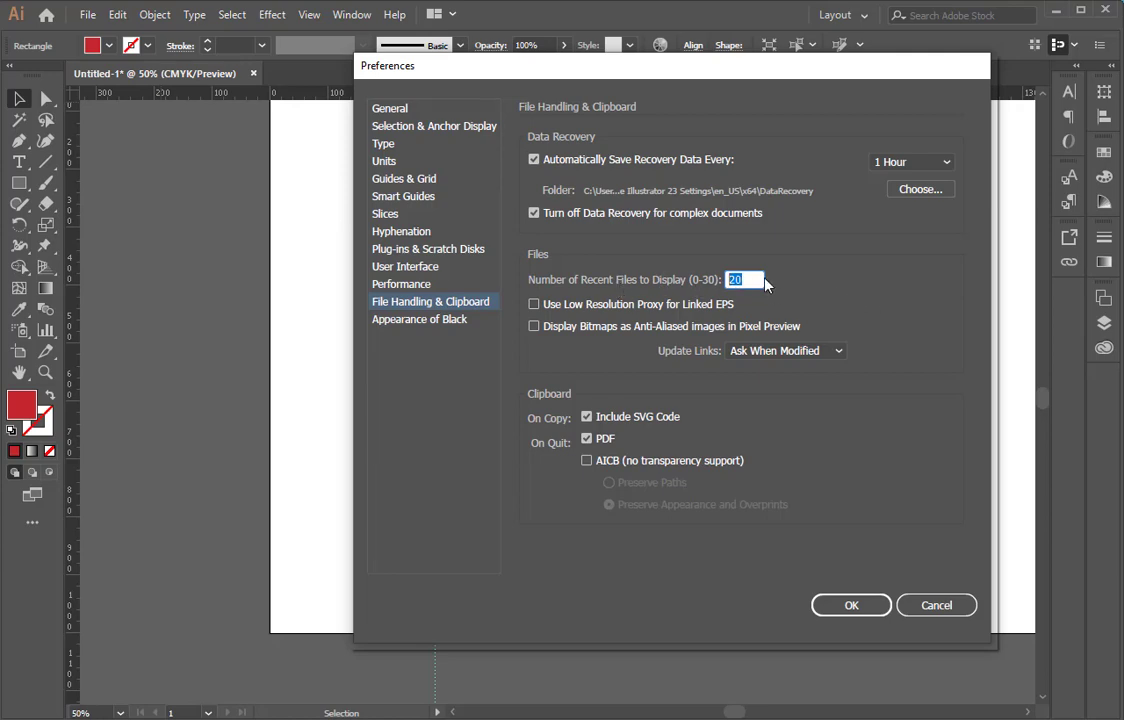
pyautogui.write('30')
pyautogui.click(851, 605)
# Move the red square right and Alt-drag temporary copies of it around the artboard
pyautogui.click(697, 452)
pyautogui.moveTo(570, 418); pyautogui.dragTo(710, 345)
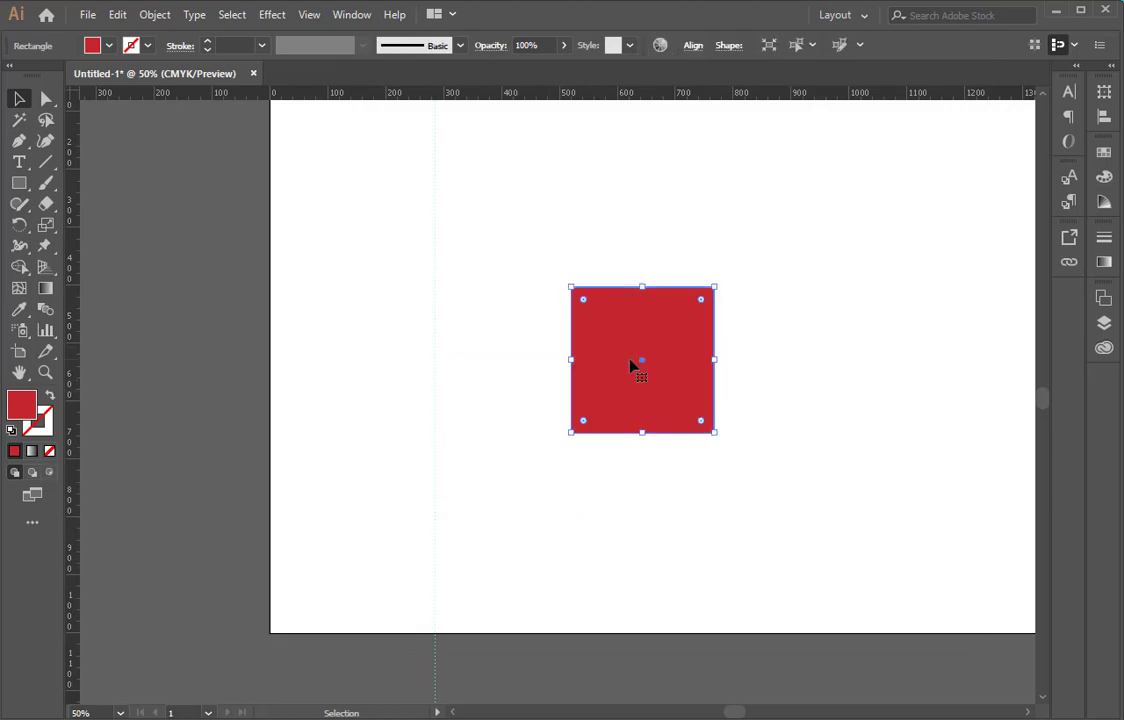
pyautogui.moveTo(637, 366); pyautogui.dragTo(858, 344)
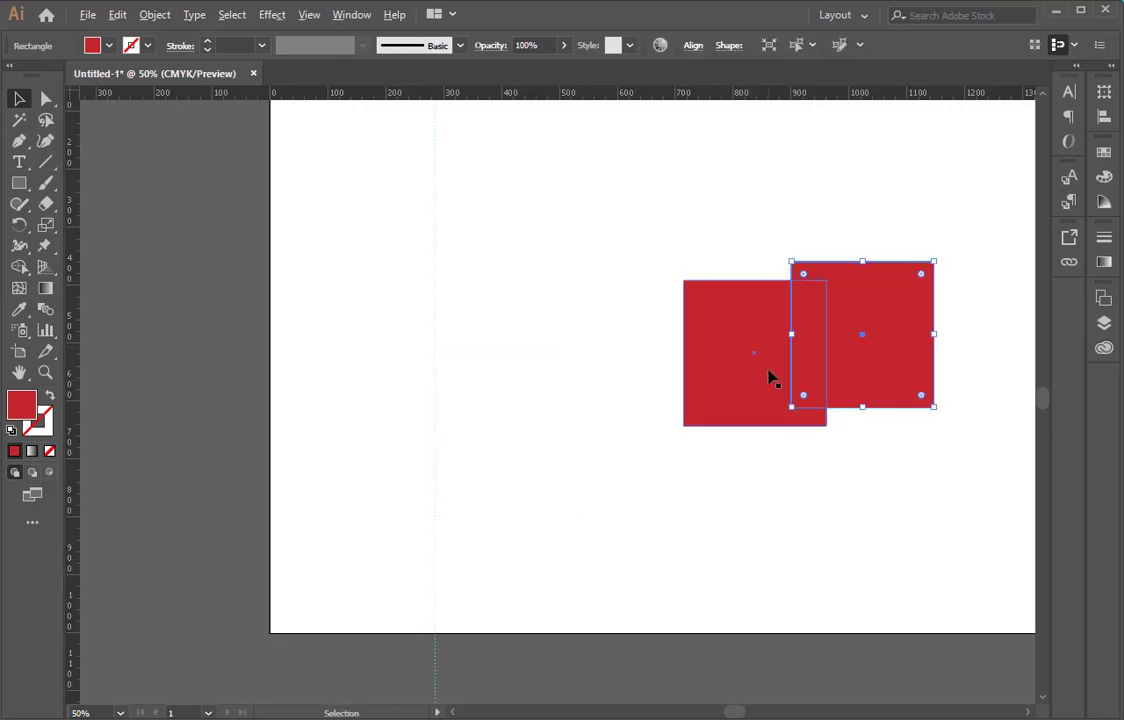
pyautogui.moveTo(760, 370); pyautogui.dragTo(668, 319)
pyautogui.moveTo(645, 270); pyautogui.dragTo(624, 199)
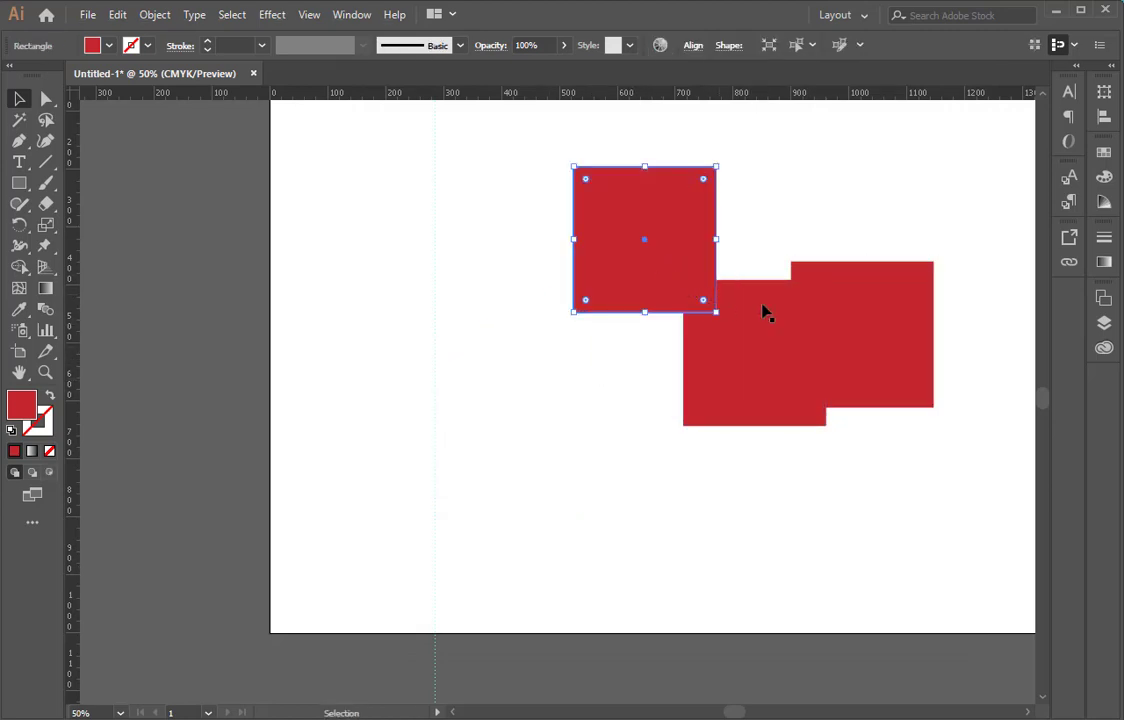
pyautogui.click(793, 210)
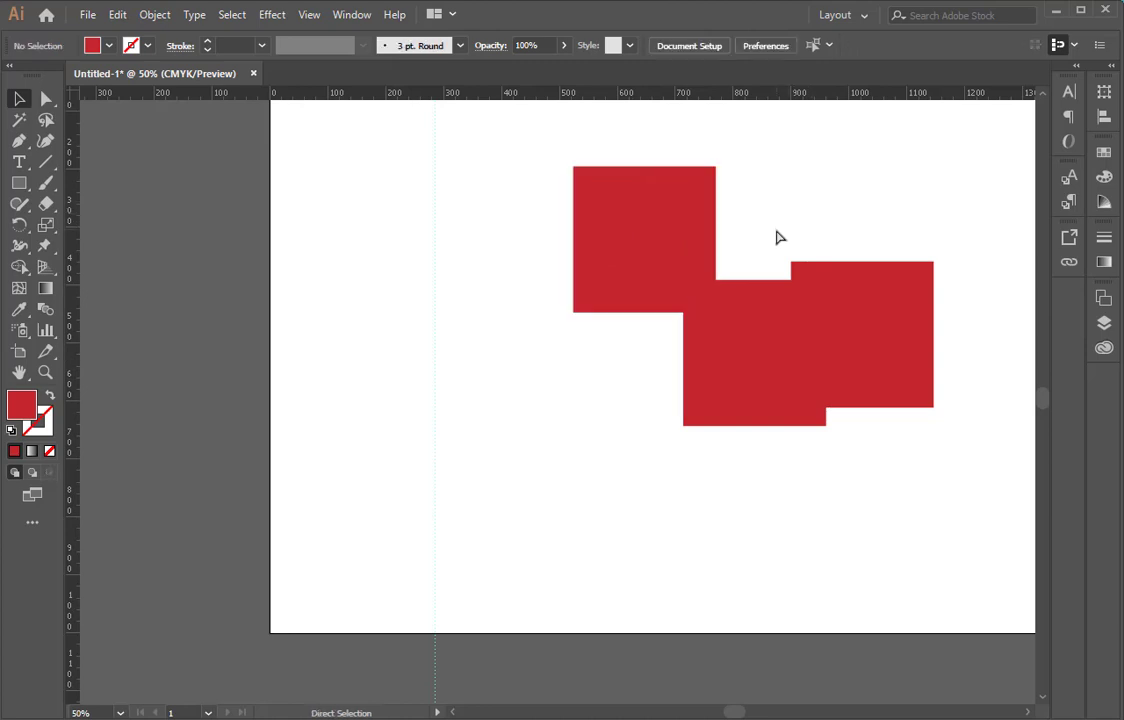
# Undo the duplicate squares, nudge the remaining square right, and deselect it
pyautogui.hotkey('ctrl', 'z')
pyautogui.hotkey('ctrl', 'z')
pyautogui.hotkey('ctrl', 'z')
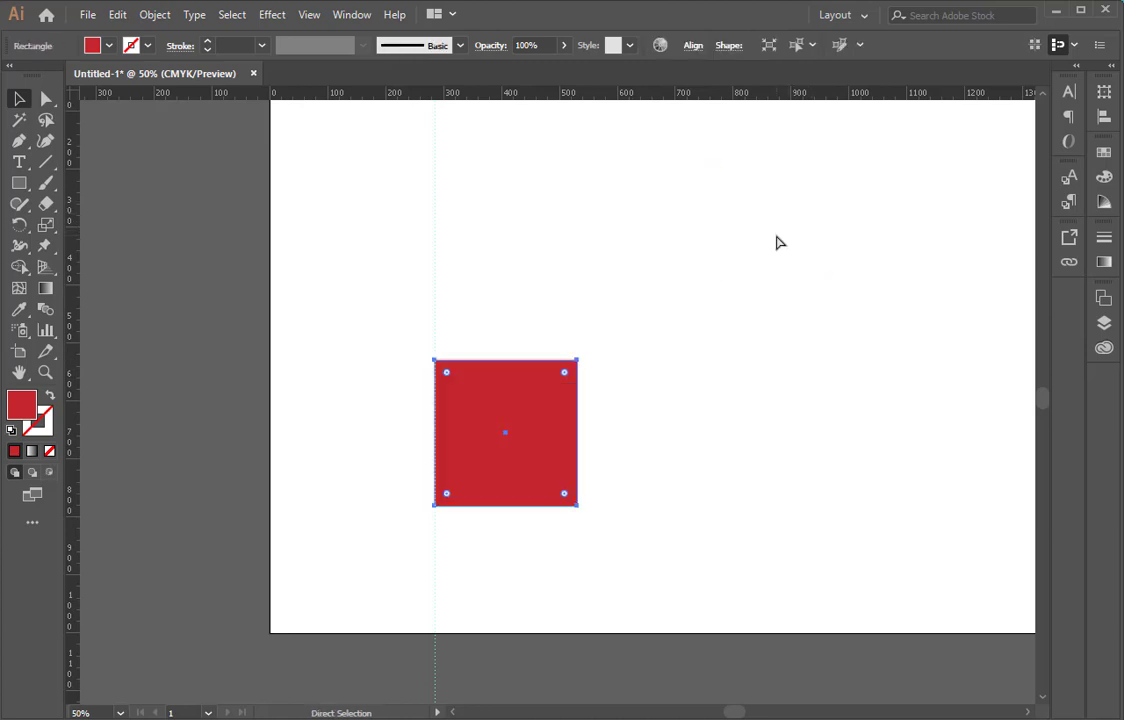
pyautogui.hotkey('ctrl', 'z')
pyautogui.hotkey('ctrl', 'z')
pyautogui.press('v')
pyautogui.hotkey('ctrl', 'a')
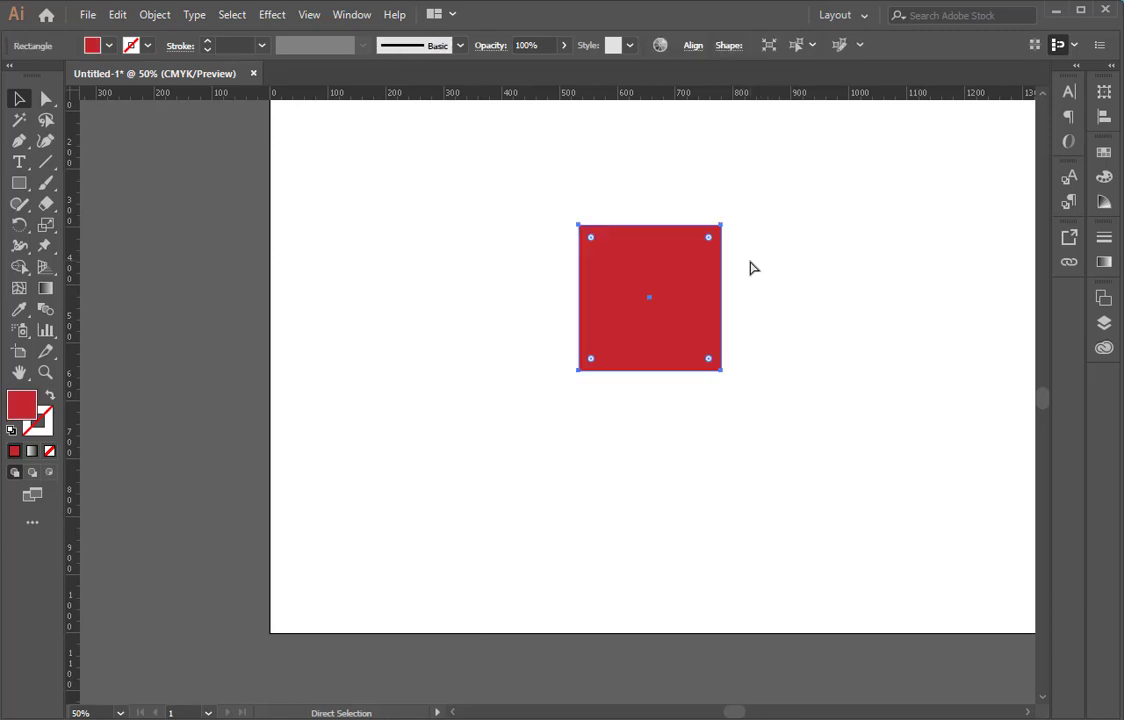
pyautogui.hotkey('shift', 'Right')
pyautogui.hotkey('shift', 'Right')
pyautogui.hotkey('ctrl', 'shift', 'a')
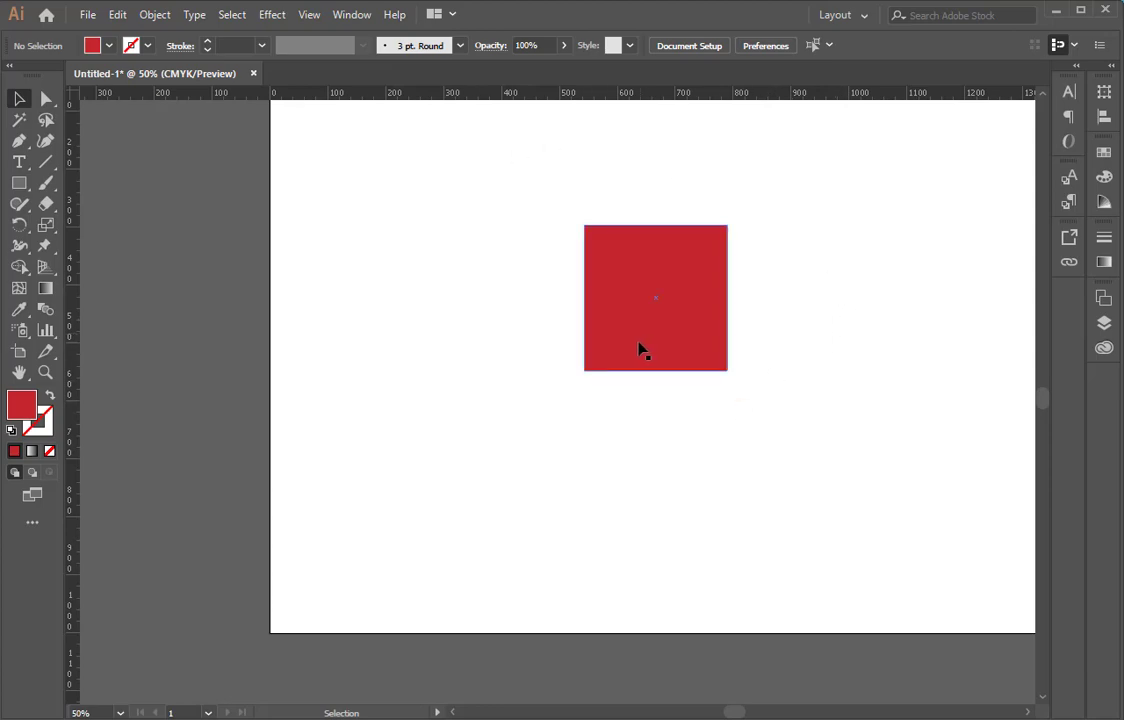
pyautogui.click(88, 14)
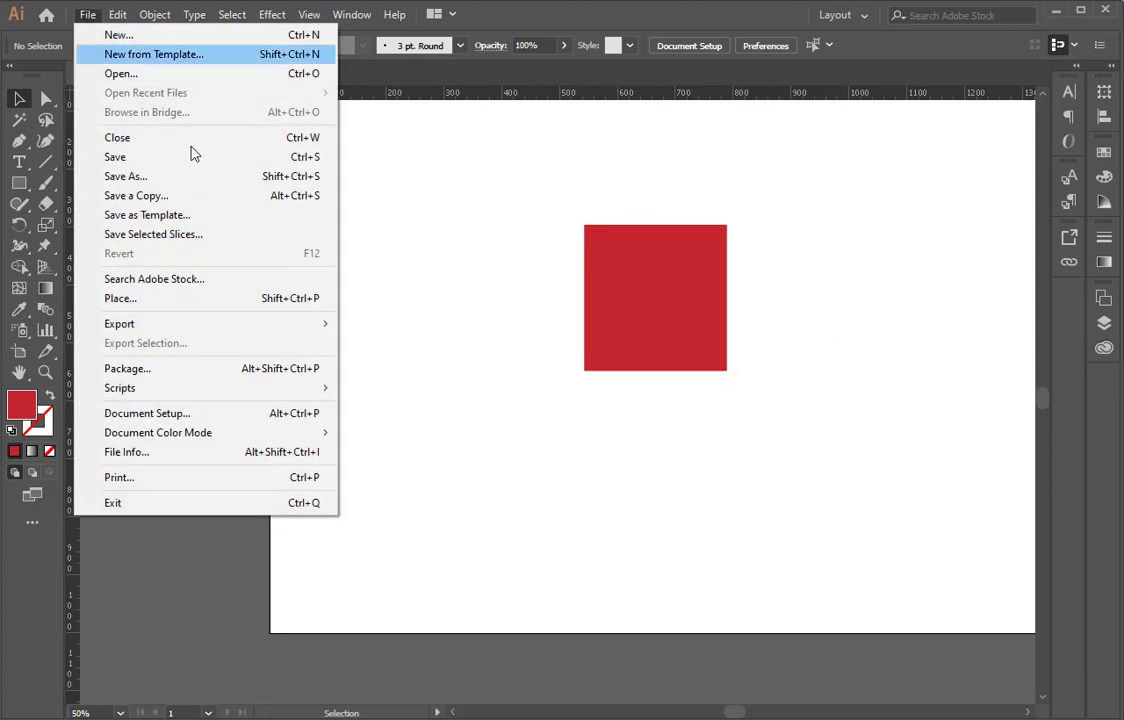
pyautogui.click(113, 13)
pyautogui.moveTo(160, 573)
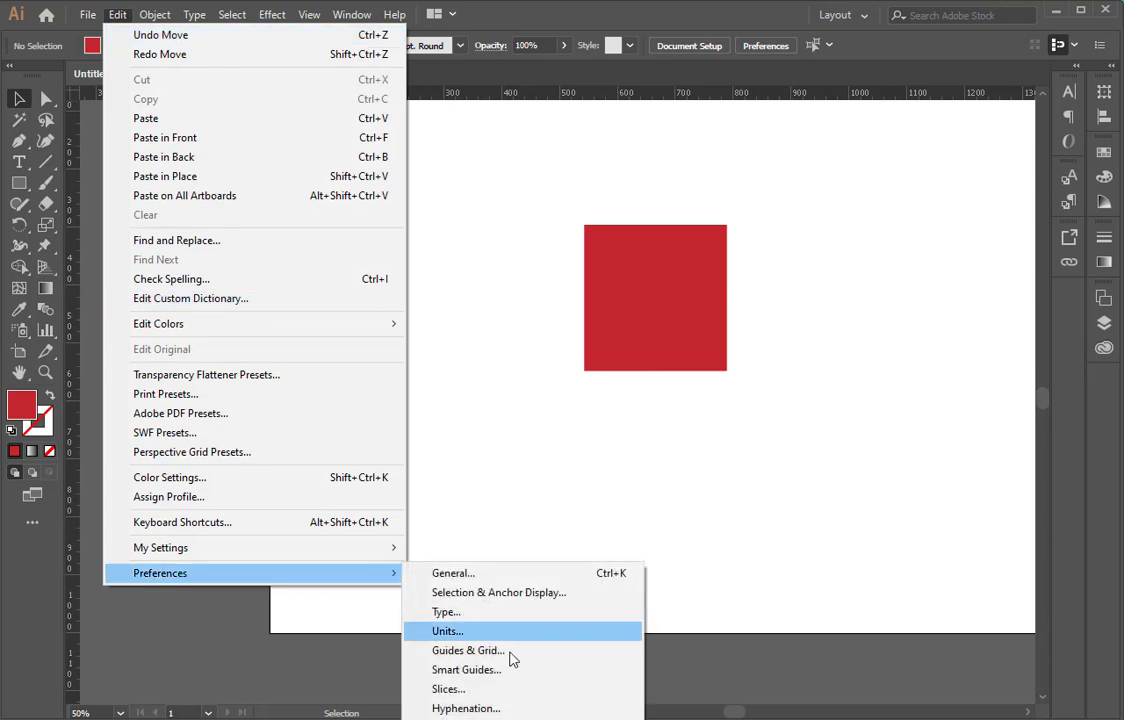
pyautogui.click(474, 576)
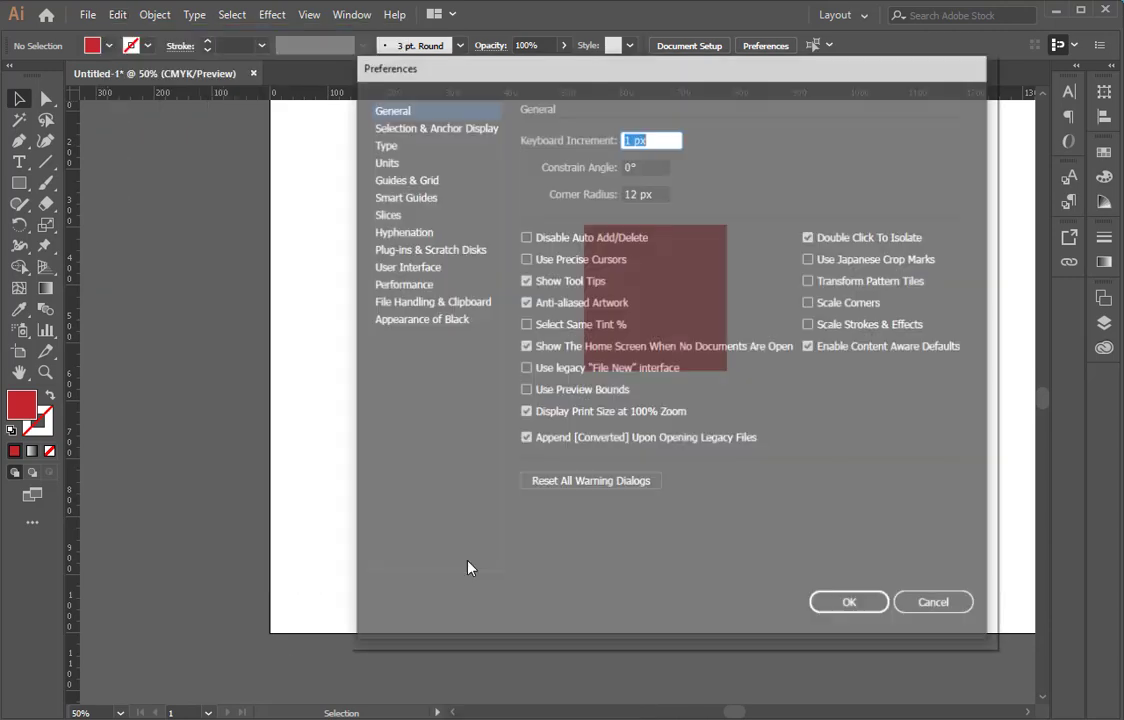
pyautogui.click(912, 612)
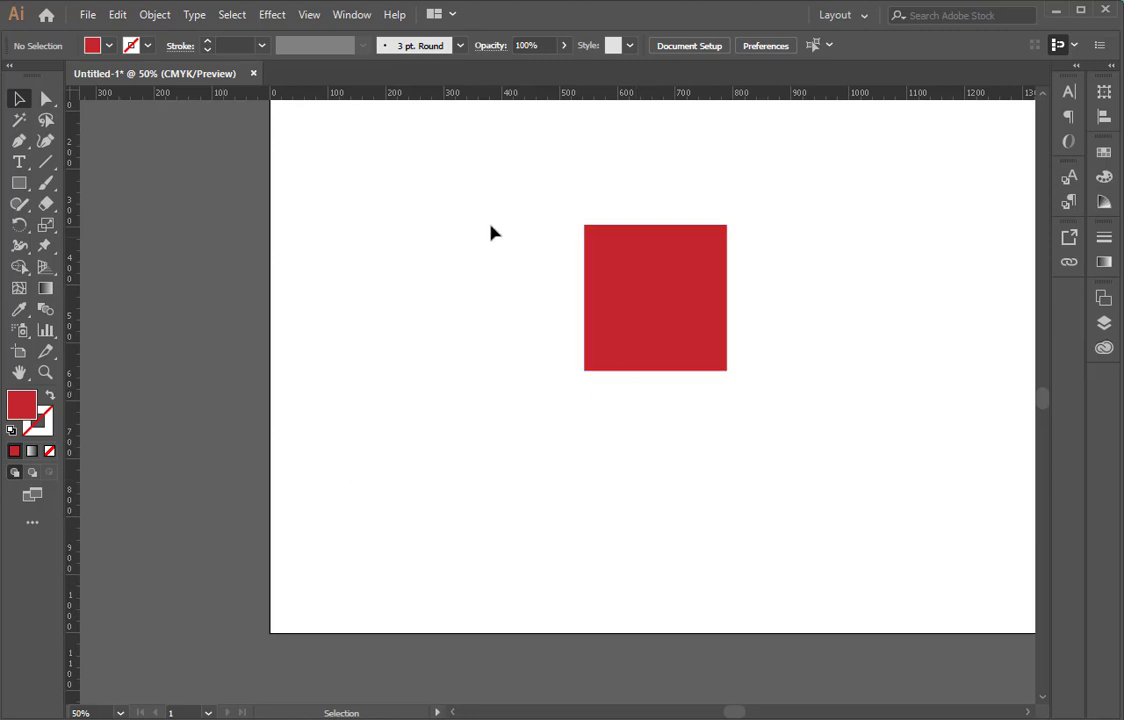
# Marquee-select the red square and shift it about 80 px to the right
pyautogui.moveTo(490, 232); pyautogui.dragTo(797, 527)
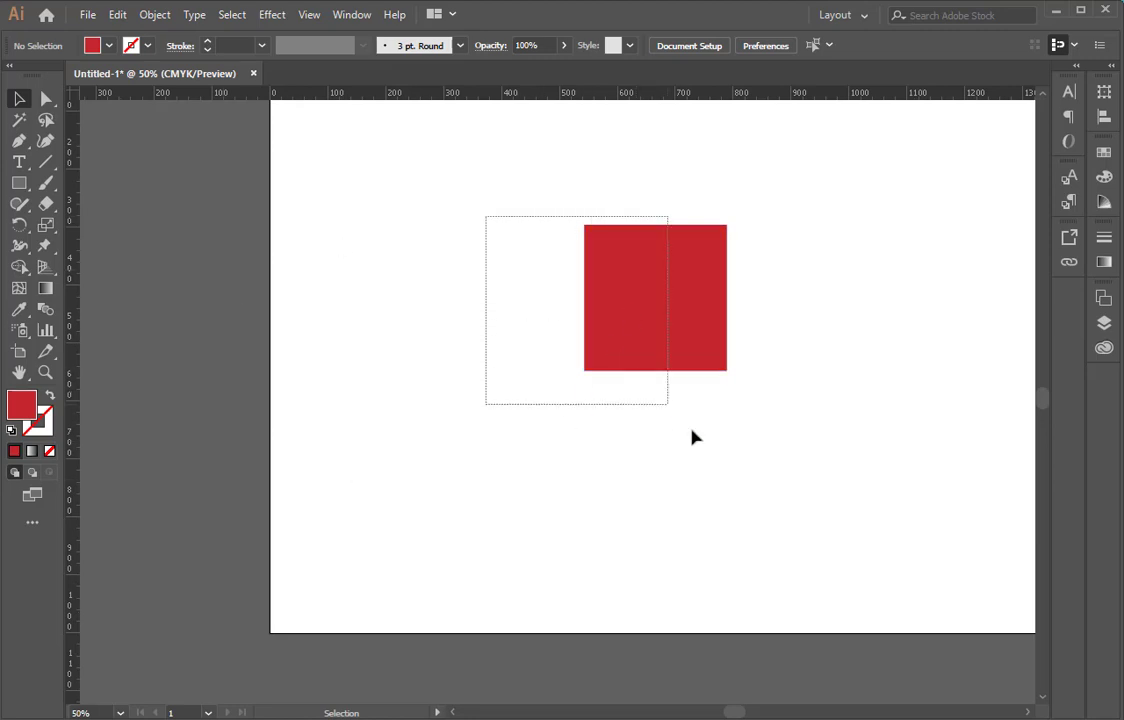
pyautogui.click(741, 465)
pyautogui.moveTo(658, 307)
pyautogui.mouseDown()
pyautogui.moveTo(741, 316)
pyautogui.moveTo(692, 315)
pyautogui.mouseUp()
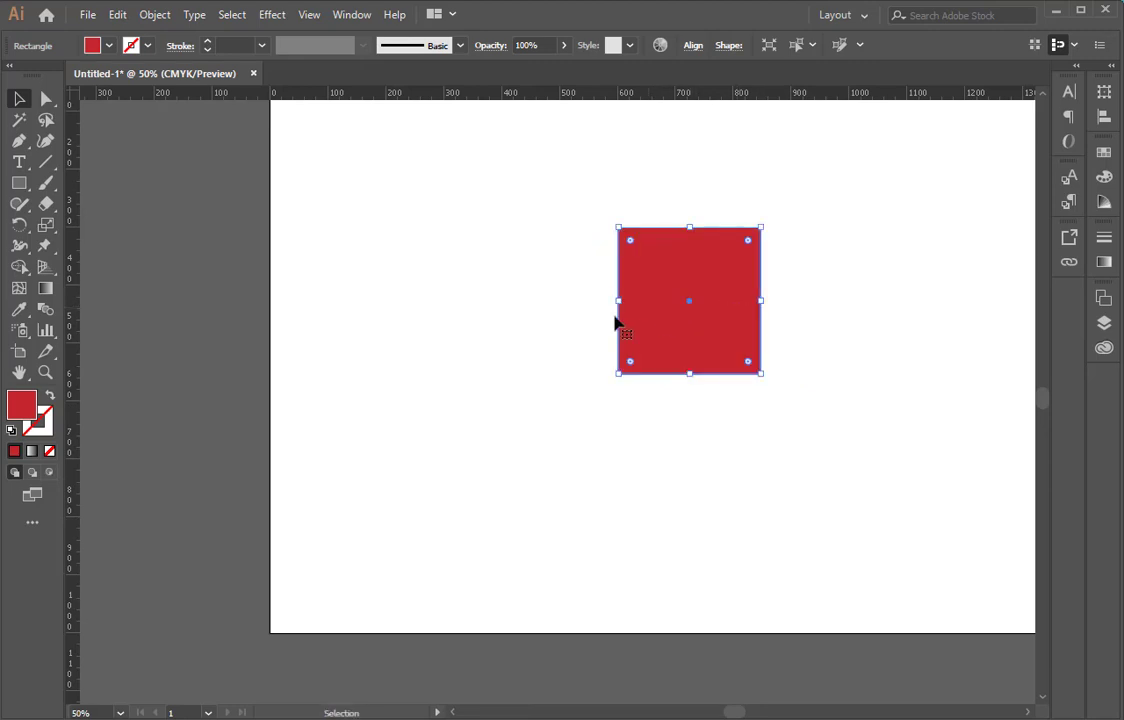